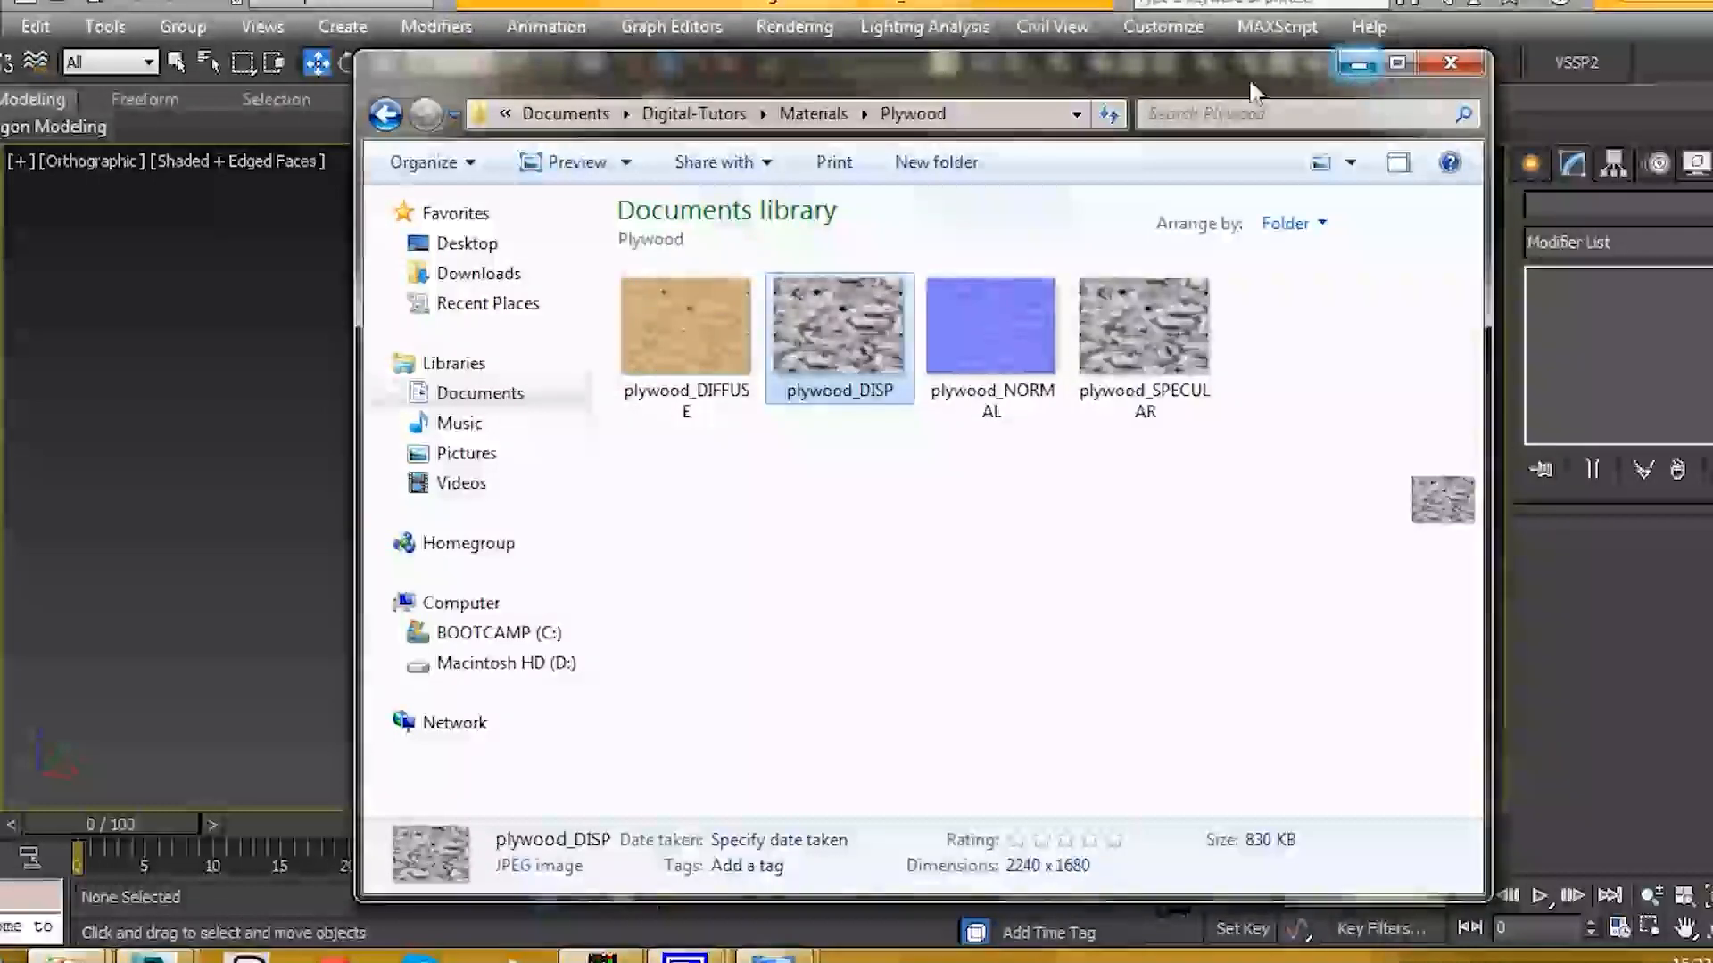
Step: Minimize the Plywood texture folder window to return to the 3ds Max desk scene
click(1358, 63)
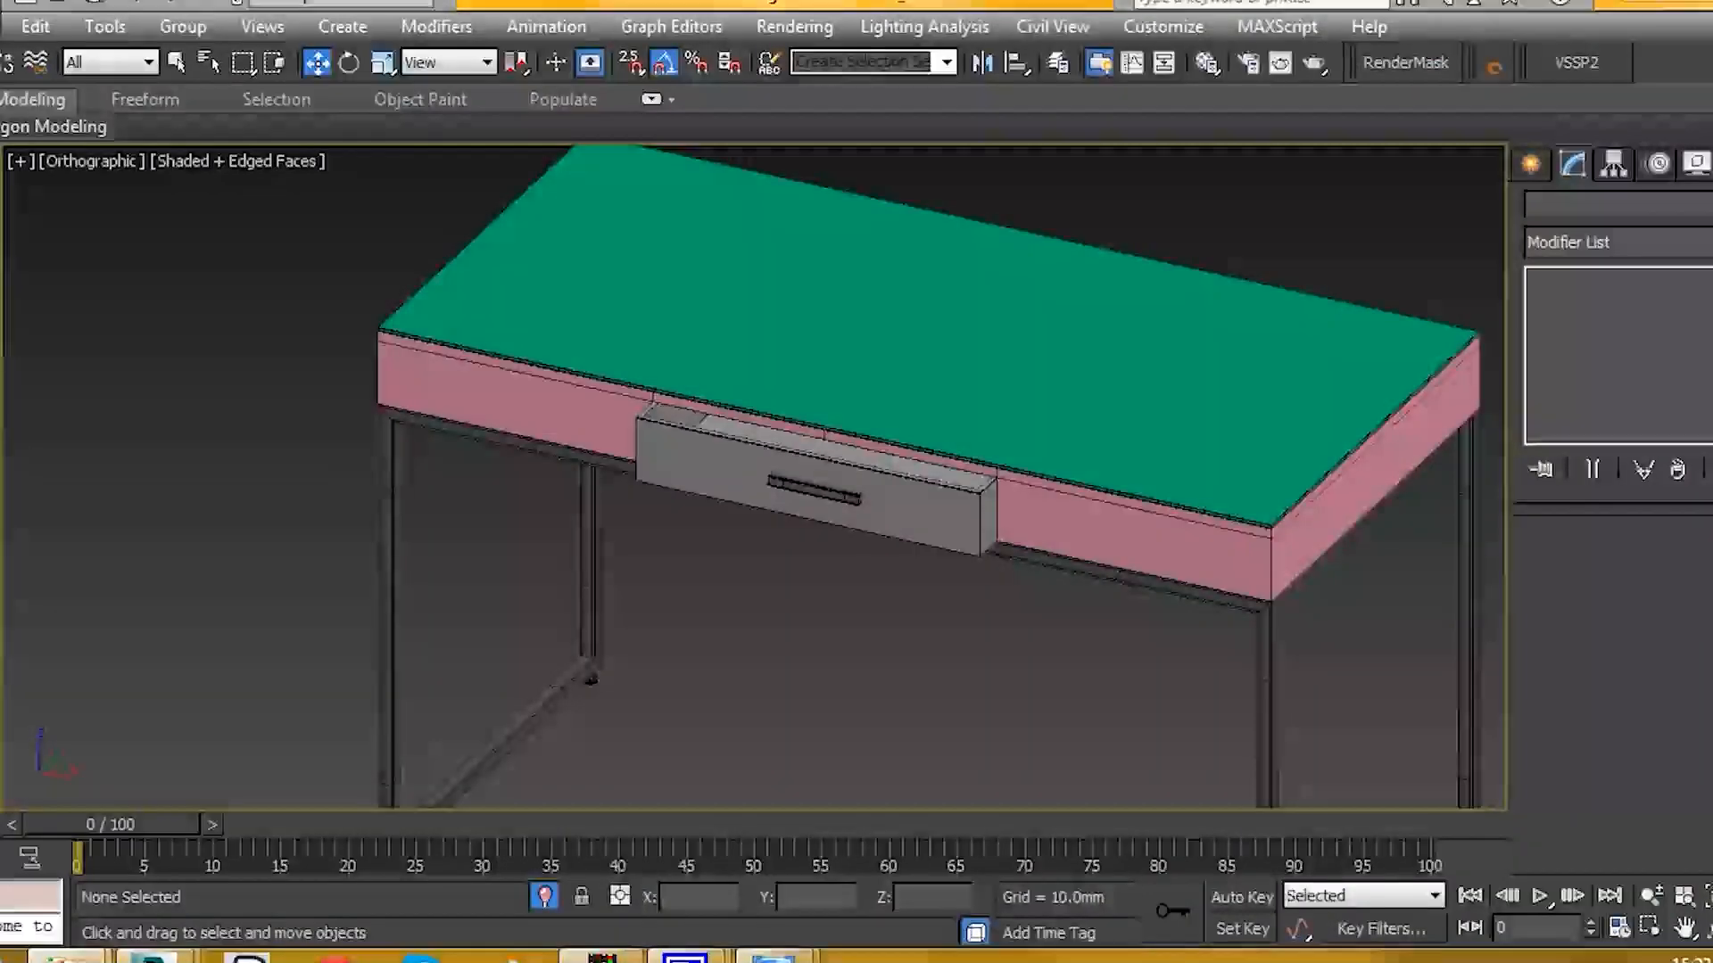
Step: Rename the red sample slot in the Material Editor to plywood and expand its Maps rollout
middle_drag(936, 285, 780, 337)
key(m)
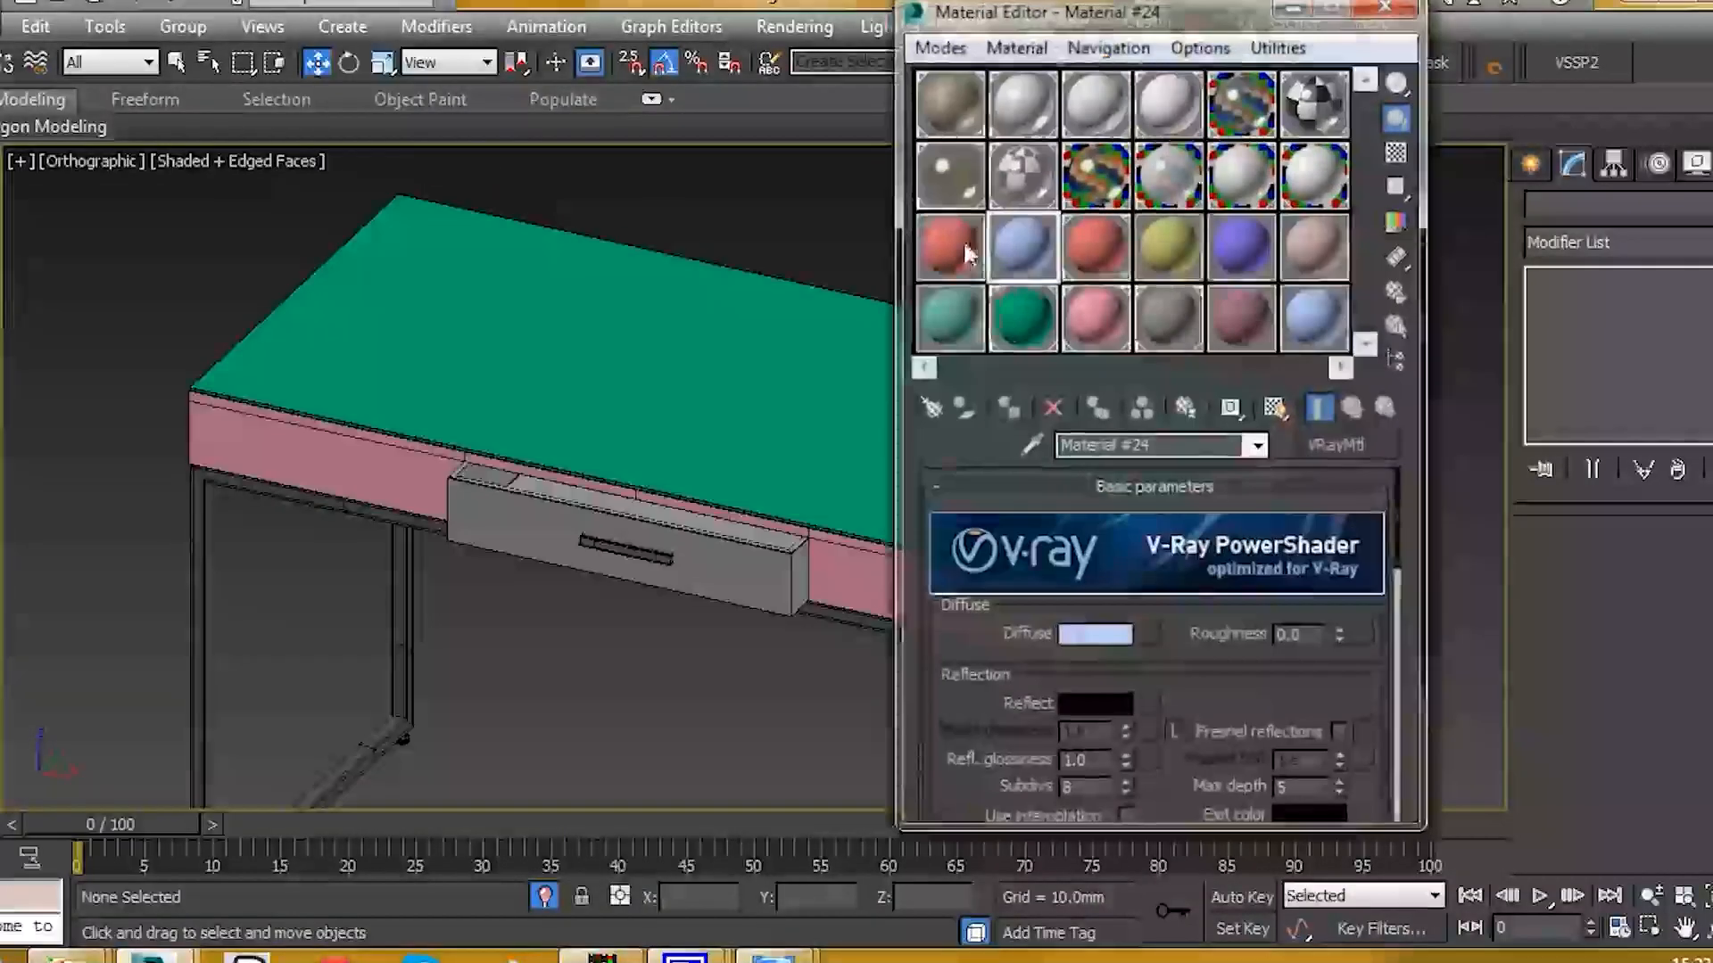
click(950, 247)
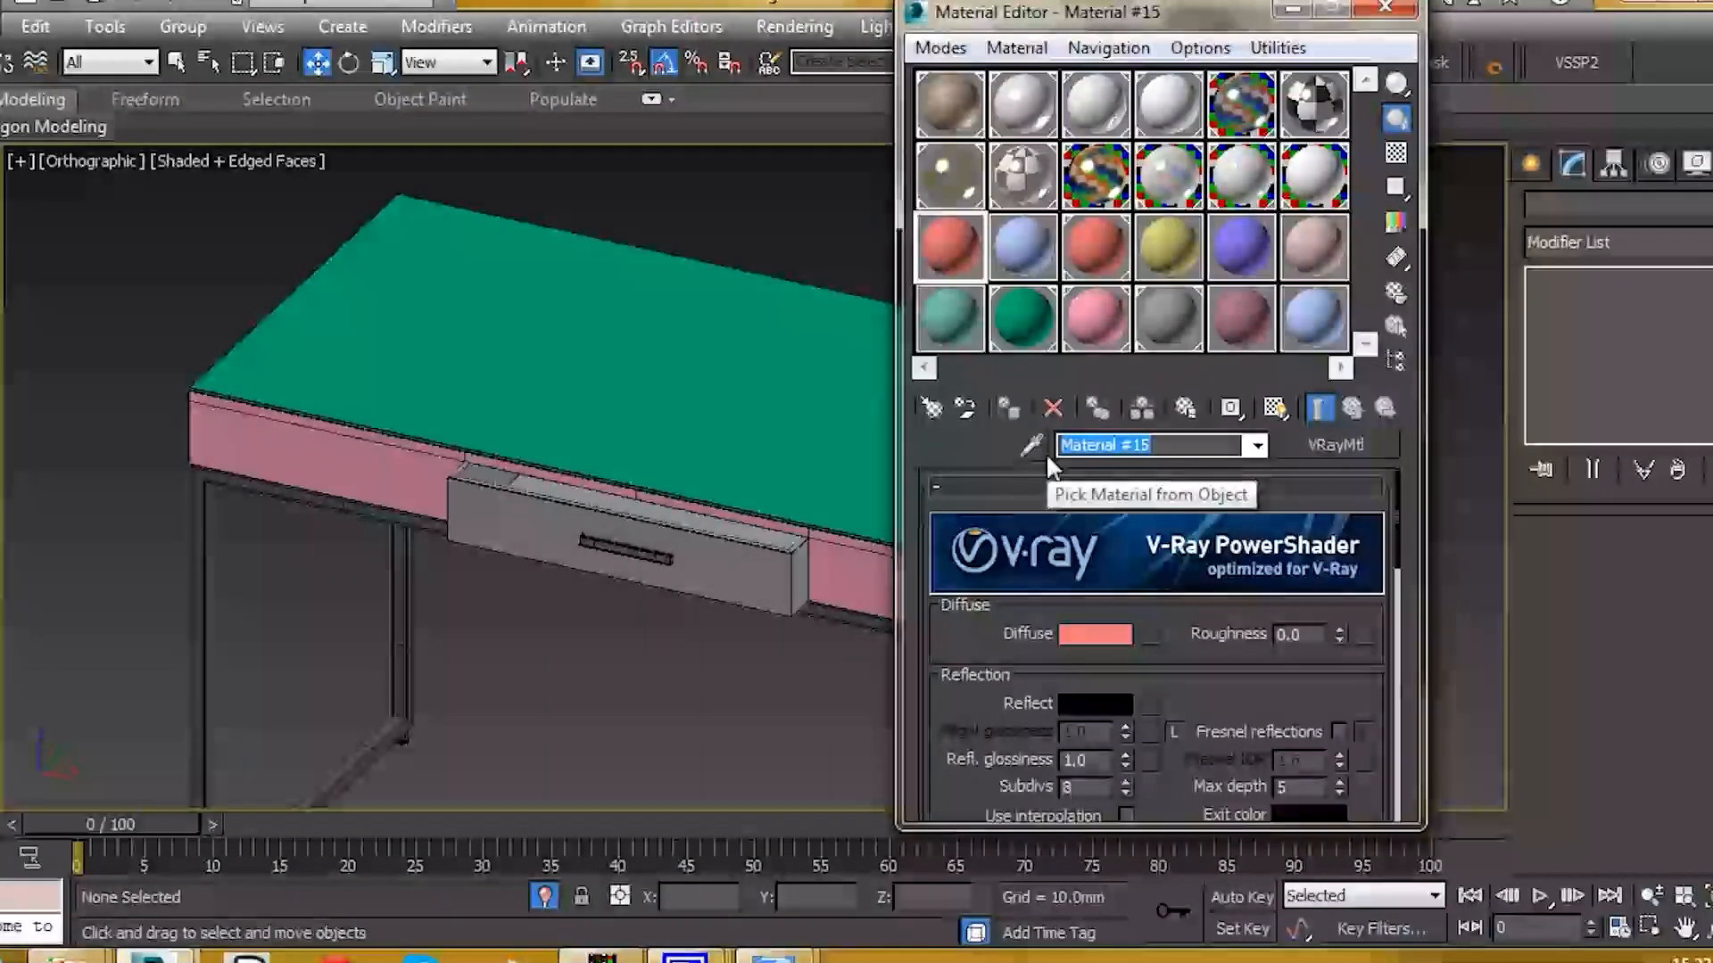
text(plywood)
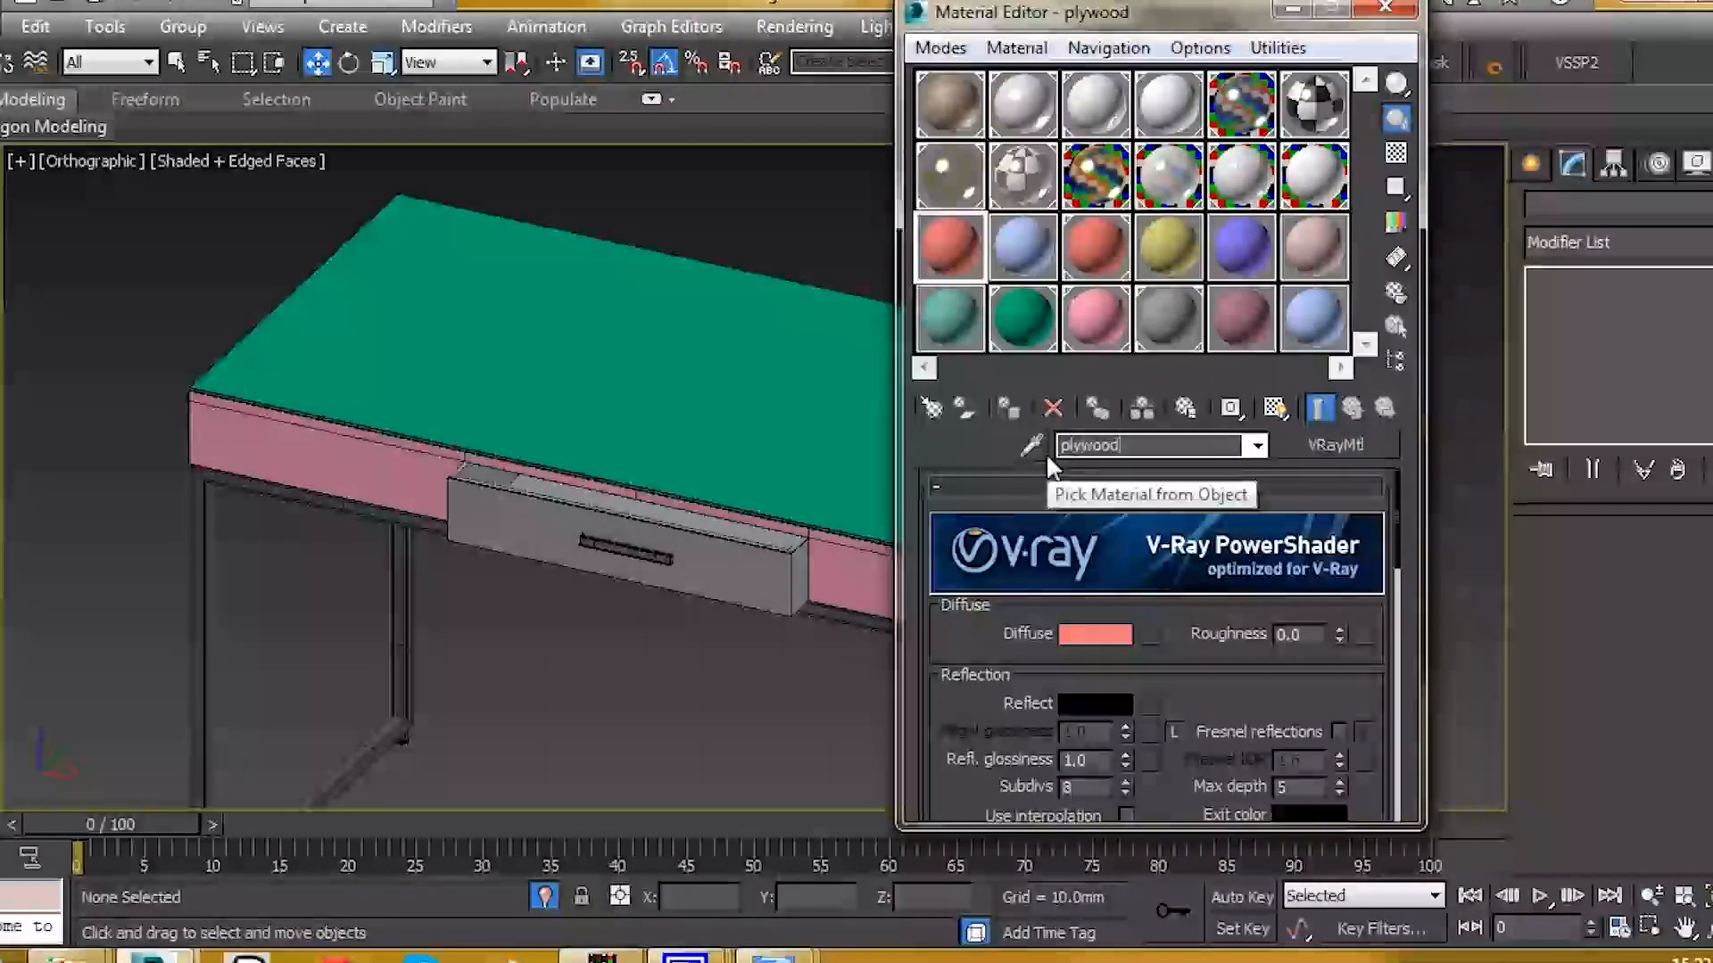
scroll(1198, 523, down, 3)
scroll(1197, 523, down, 10)
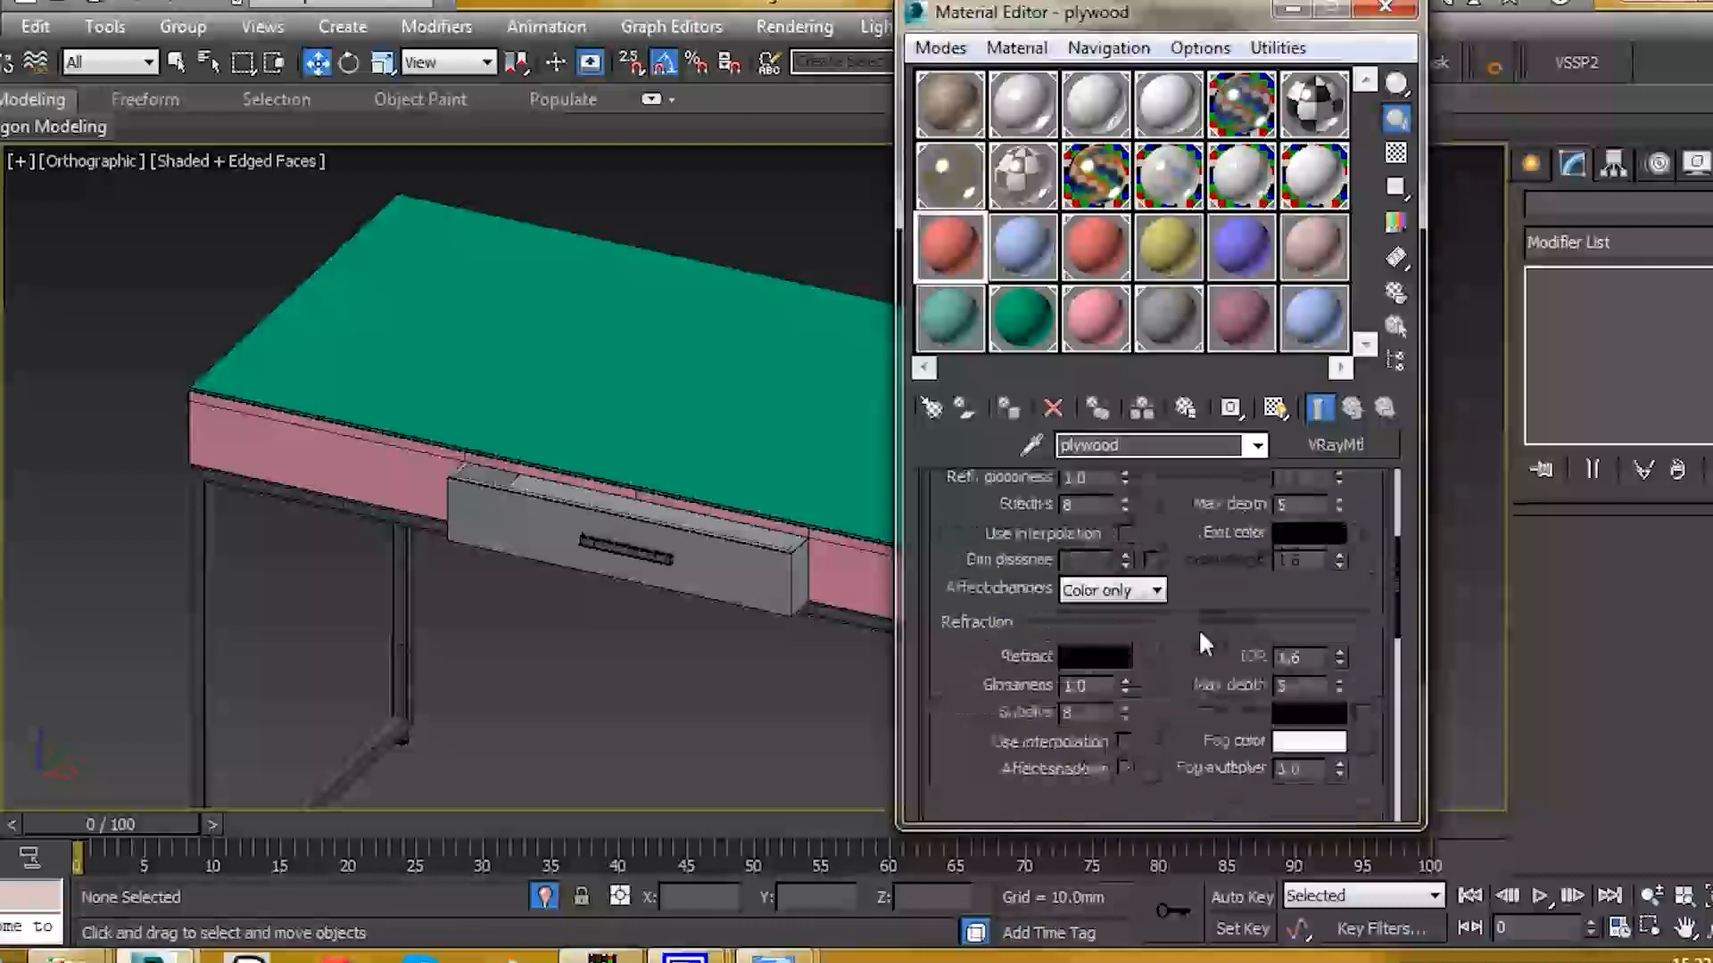
click(1158, 720)
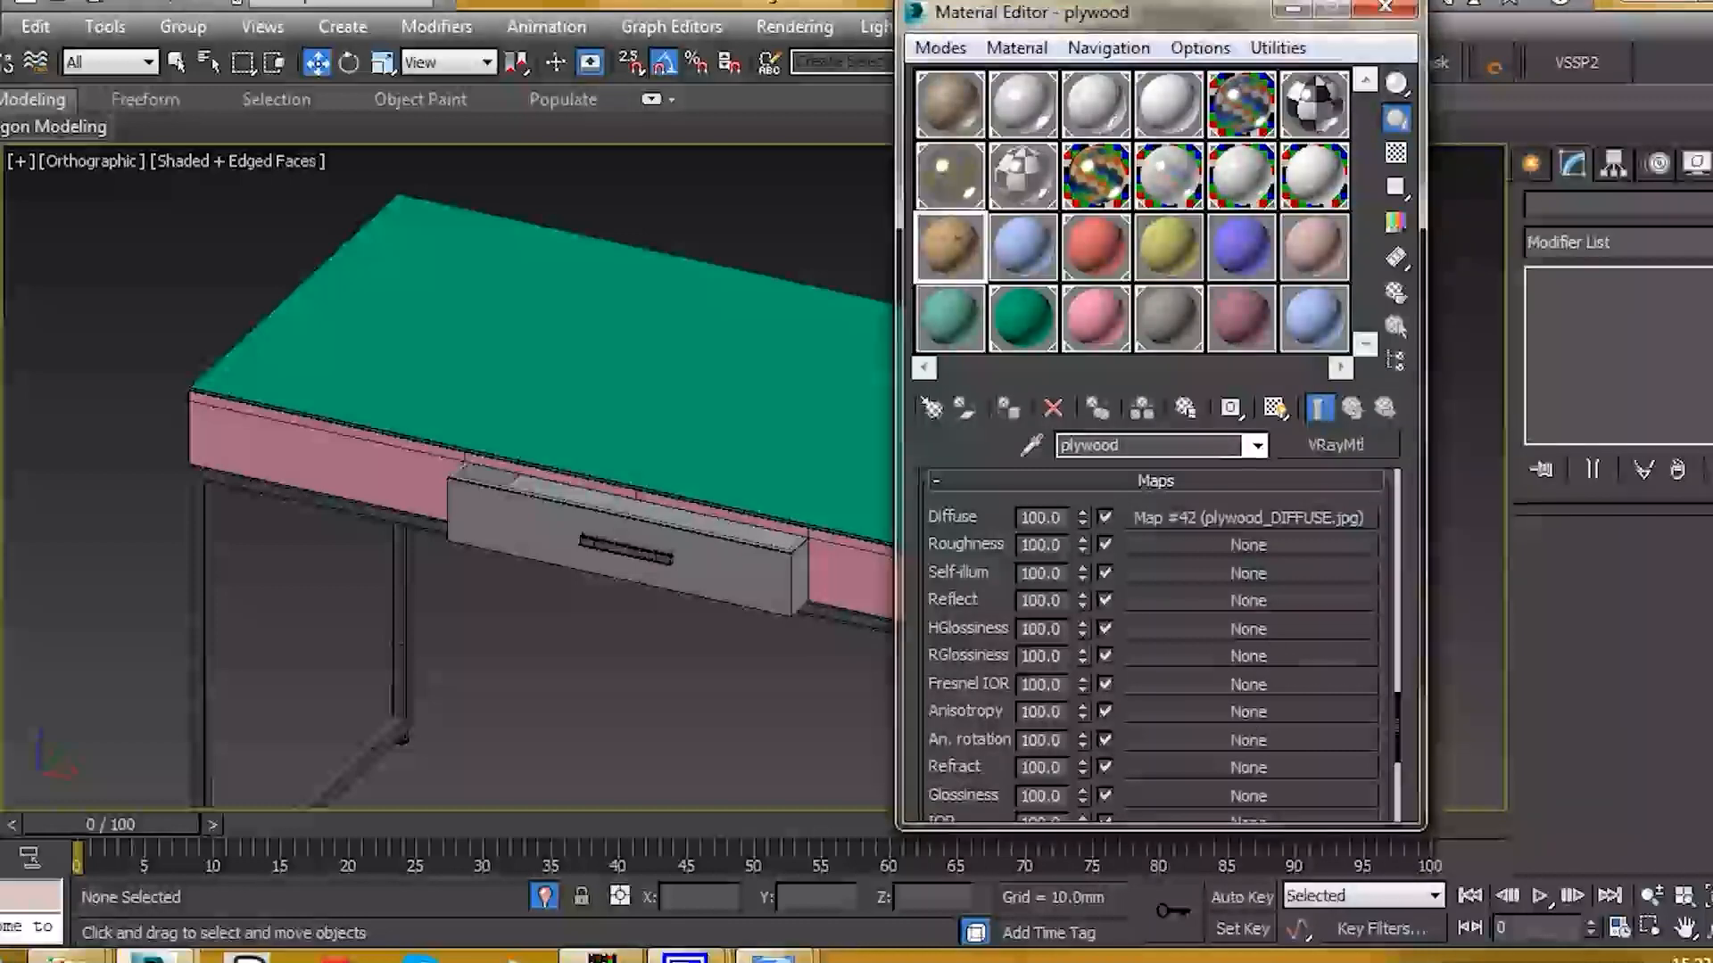
Step: Load plywood_DISP.jpg as Bump and instance plywood_SPECULAR.jpg into both RGlossiness and Reflect
drag(950, 607, 960, 453)
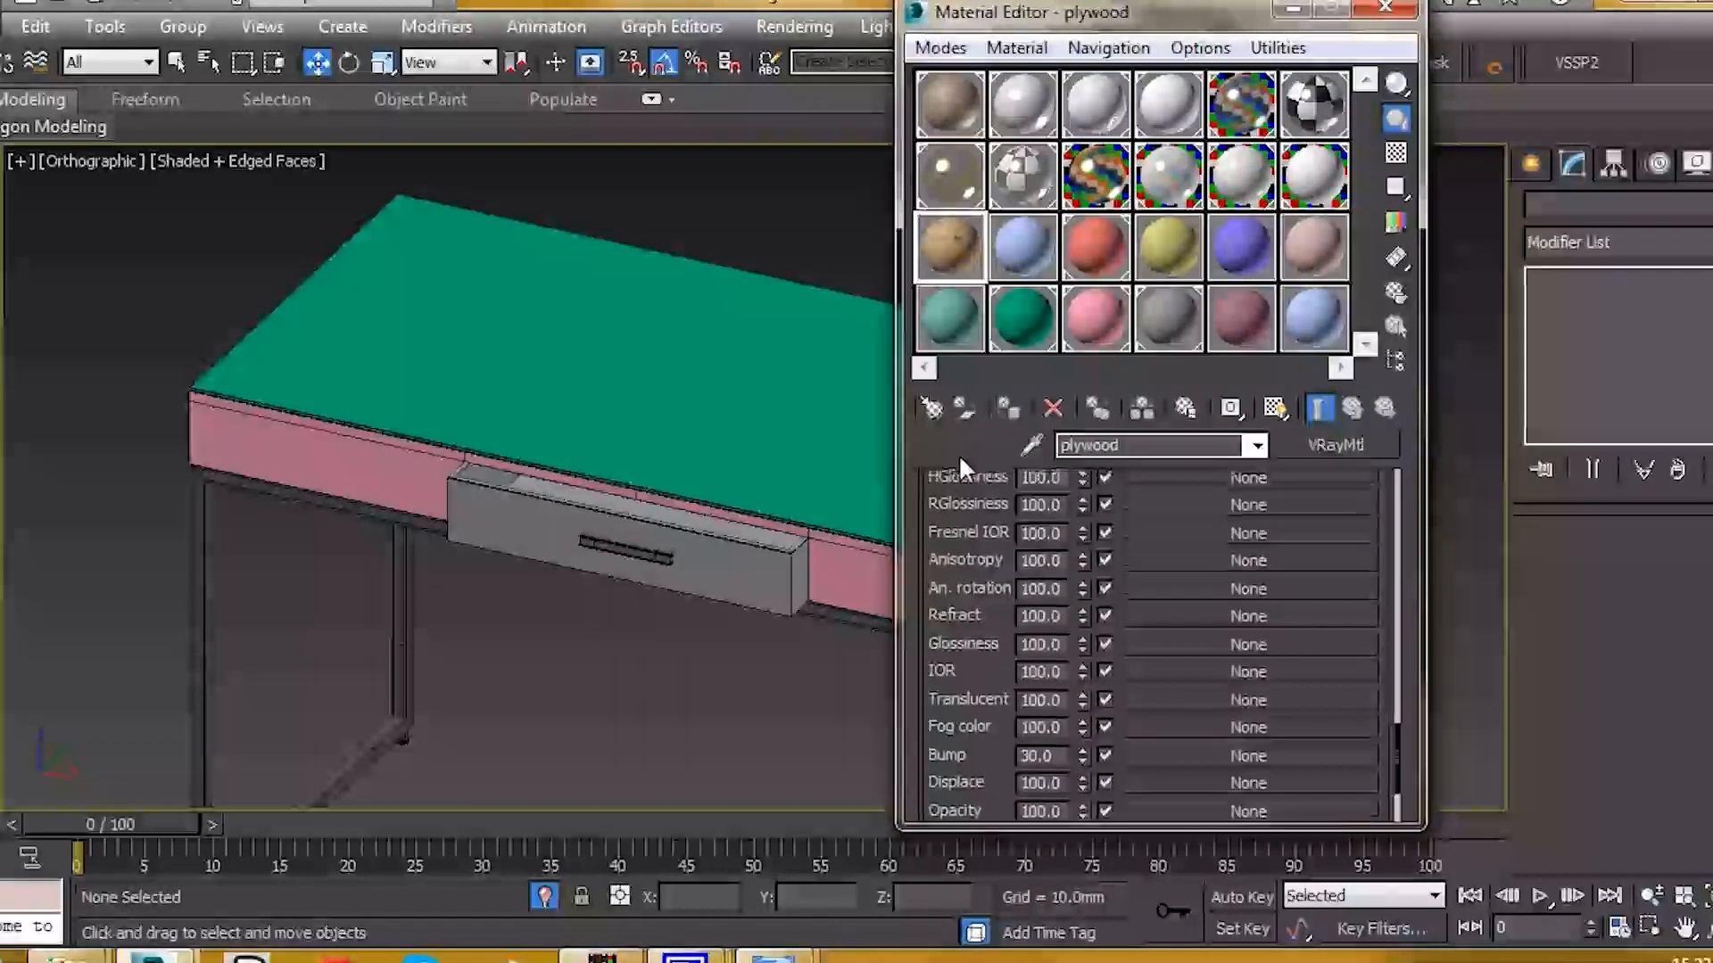
drag(1193, 604, 1176, 749)
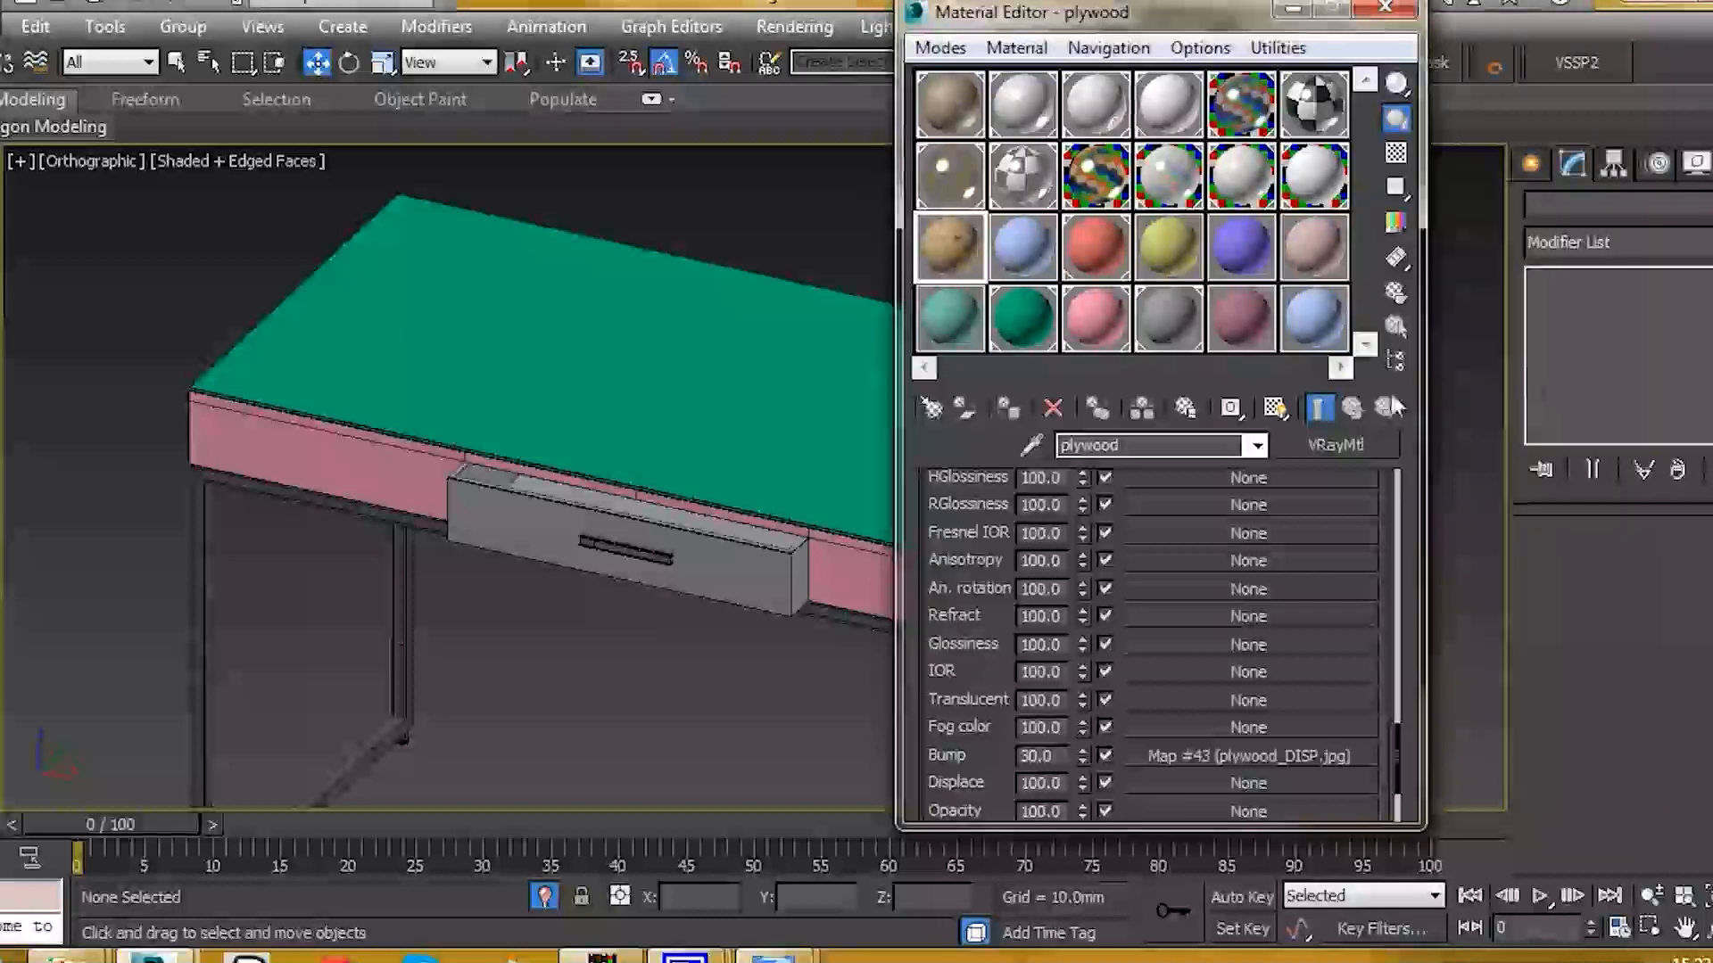
drag(1173, 509, 1172, 509)
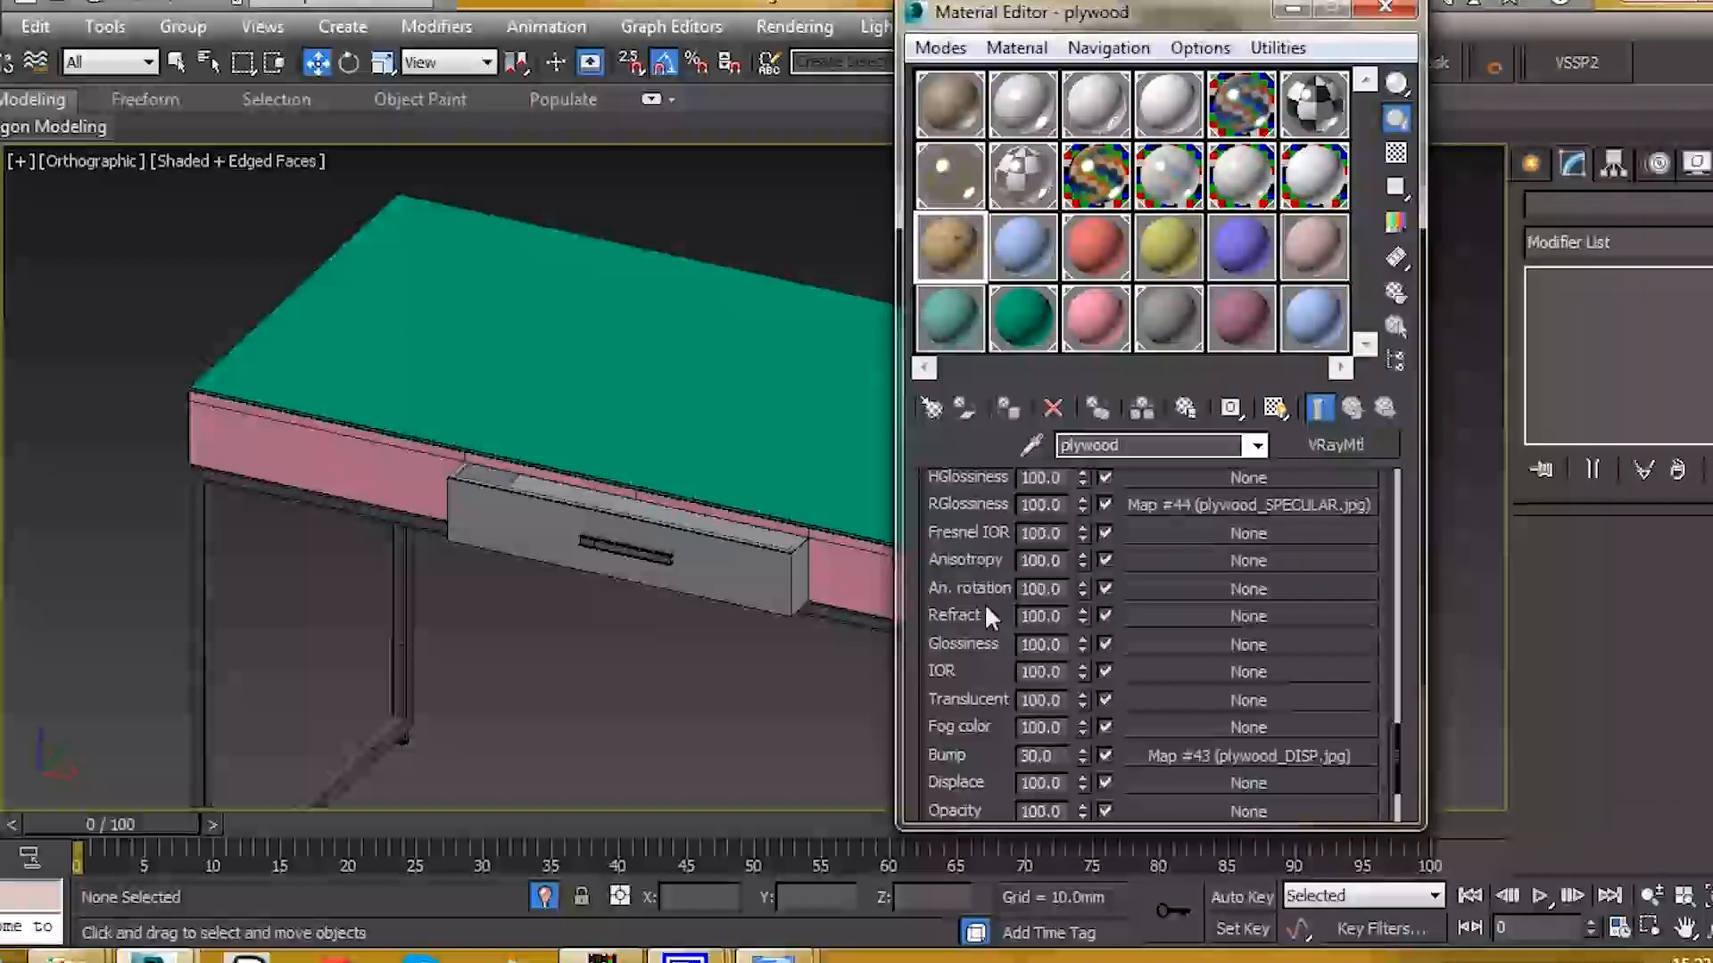
scroll(987, 608, up, 3)
drag(1176, 635, 1179, 581)
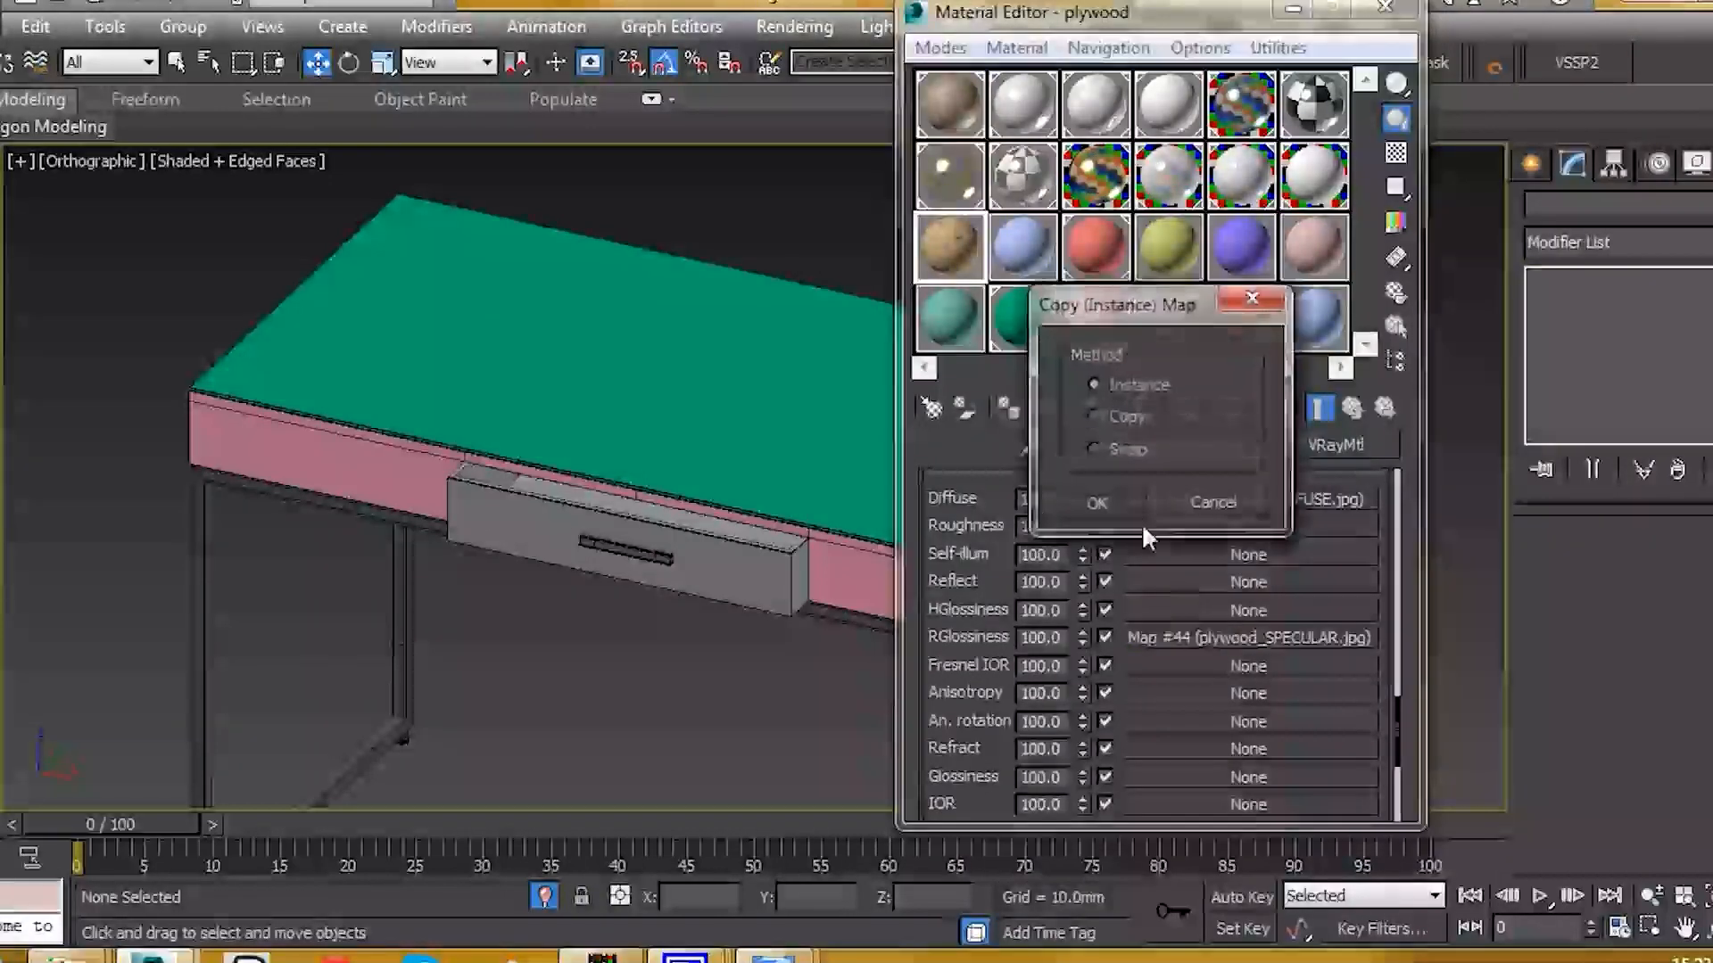
click(1097, 501)
scroll(954, 609, down, 1)
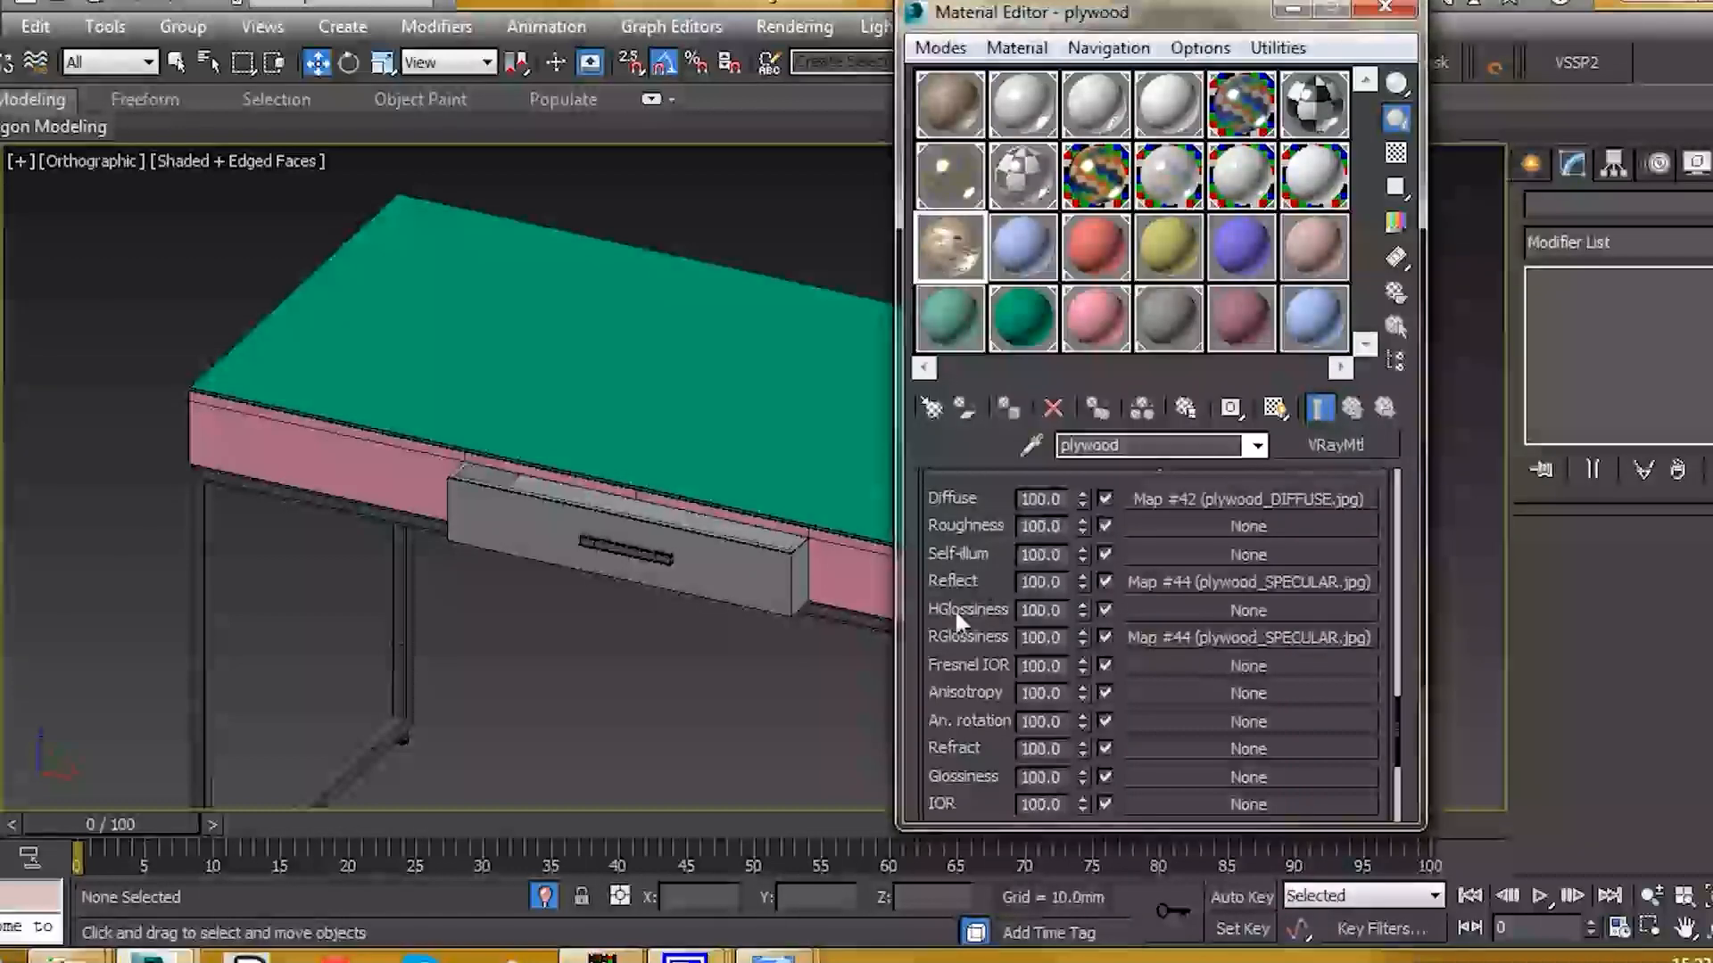
Step: Set the plywood map amounts to Reflect 50, RGlossiness 90 and Bump 10
double_click(1041, 544)
text(50)
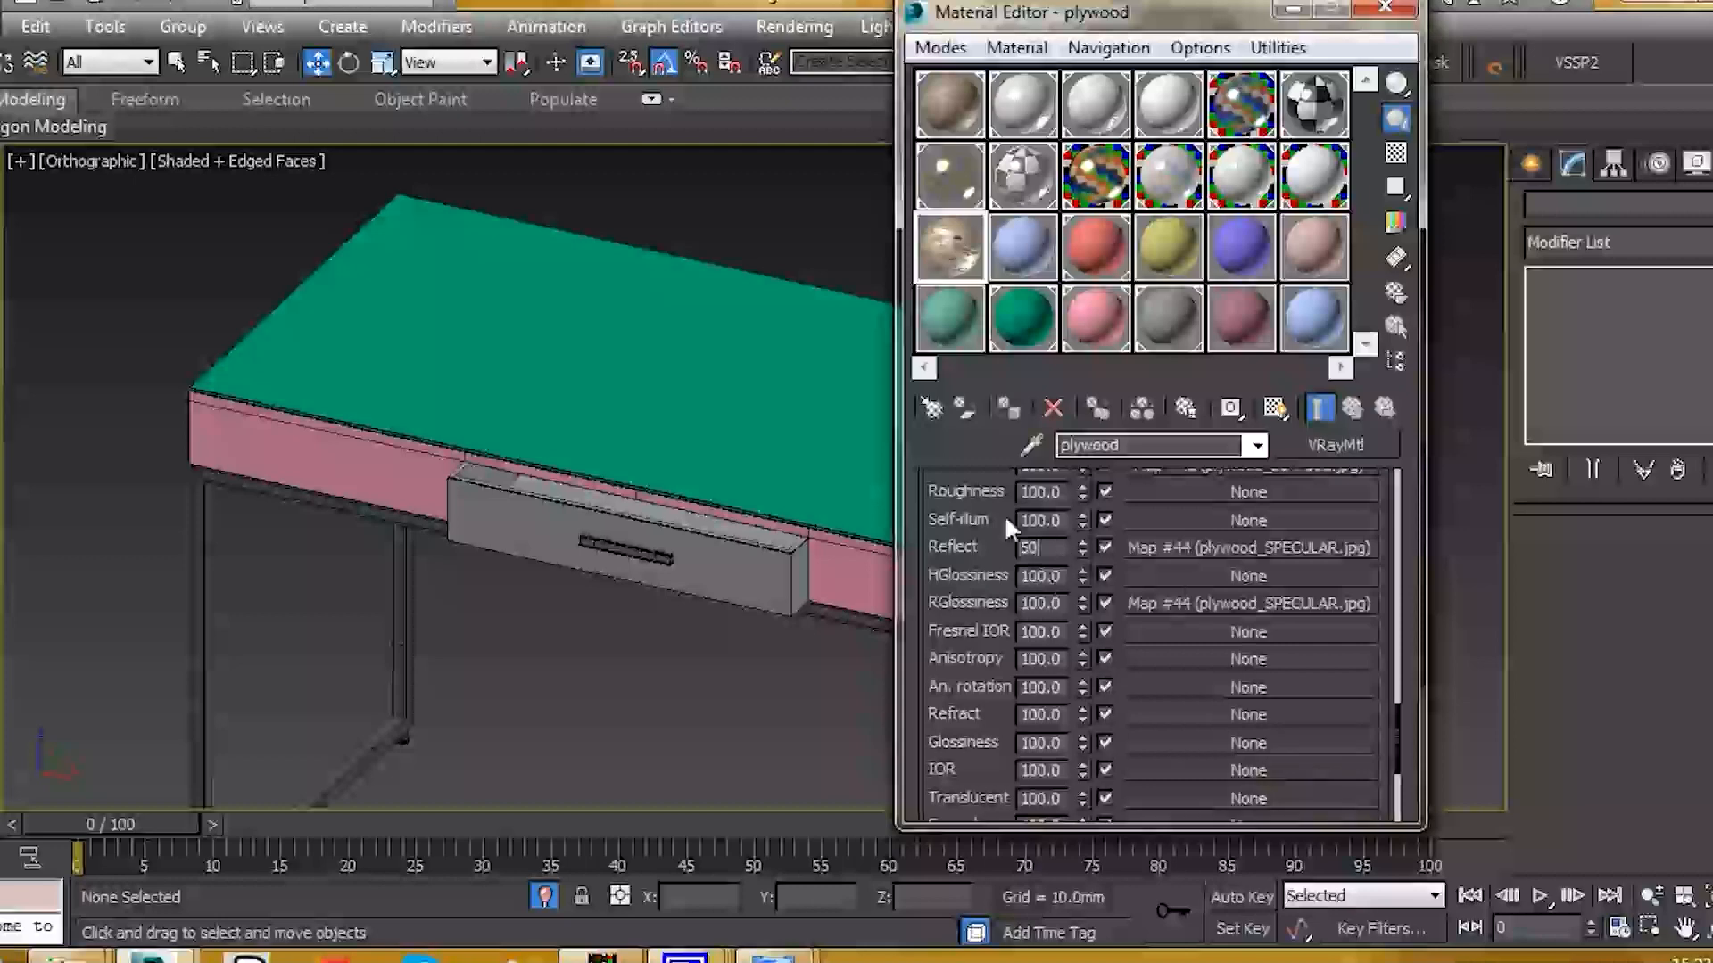
key(Return)
double_click(1057, 602)
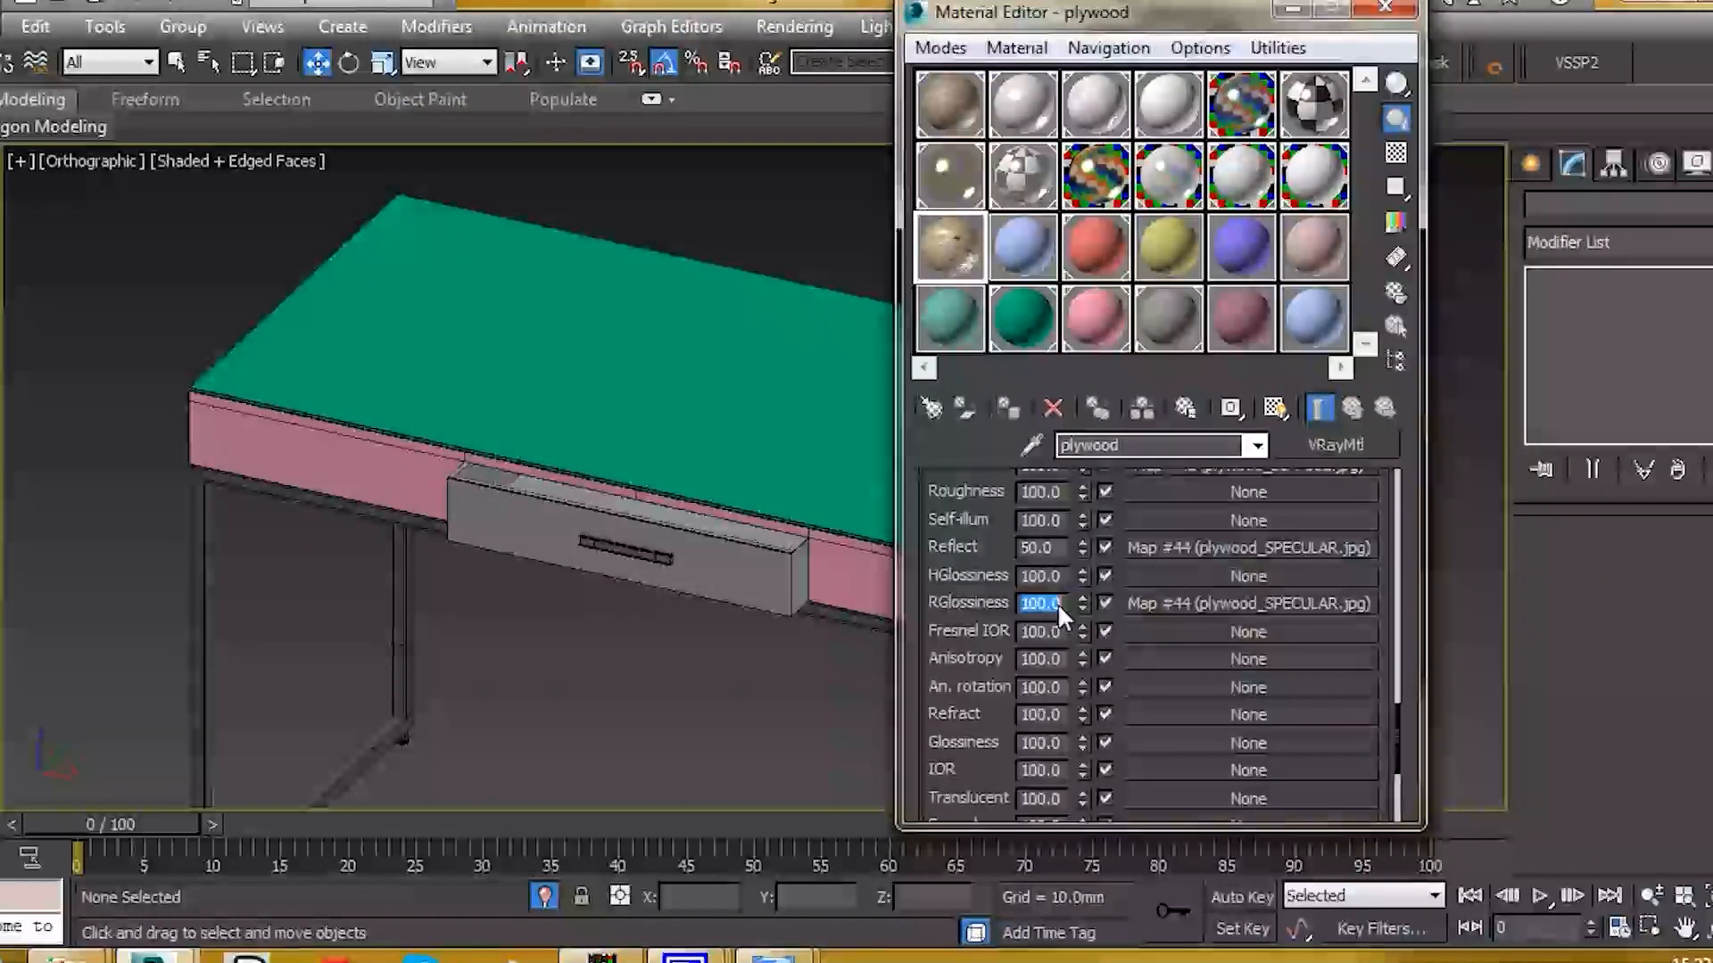
text(80)
key(Return)
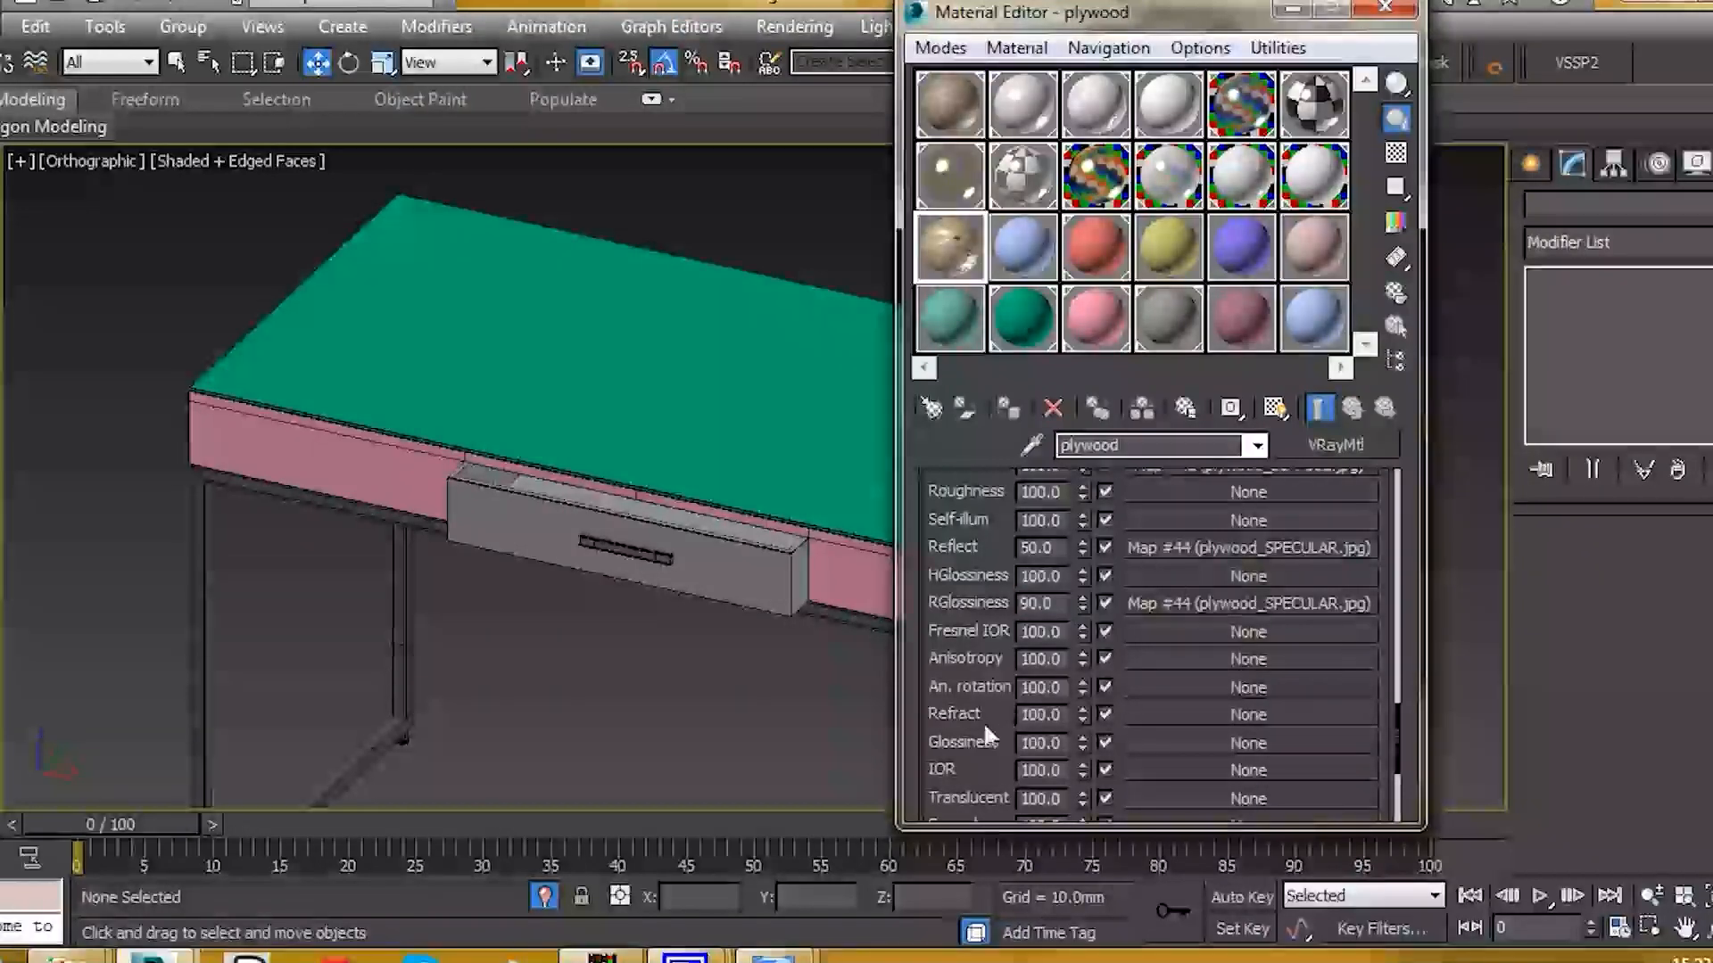
drag(984, 734, 991, 572)
double_click(1049, 689)
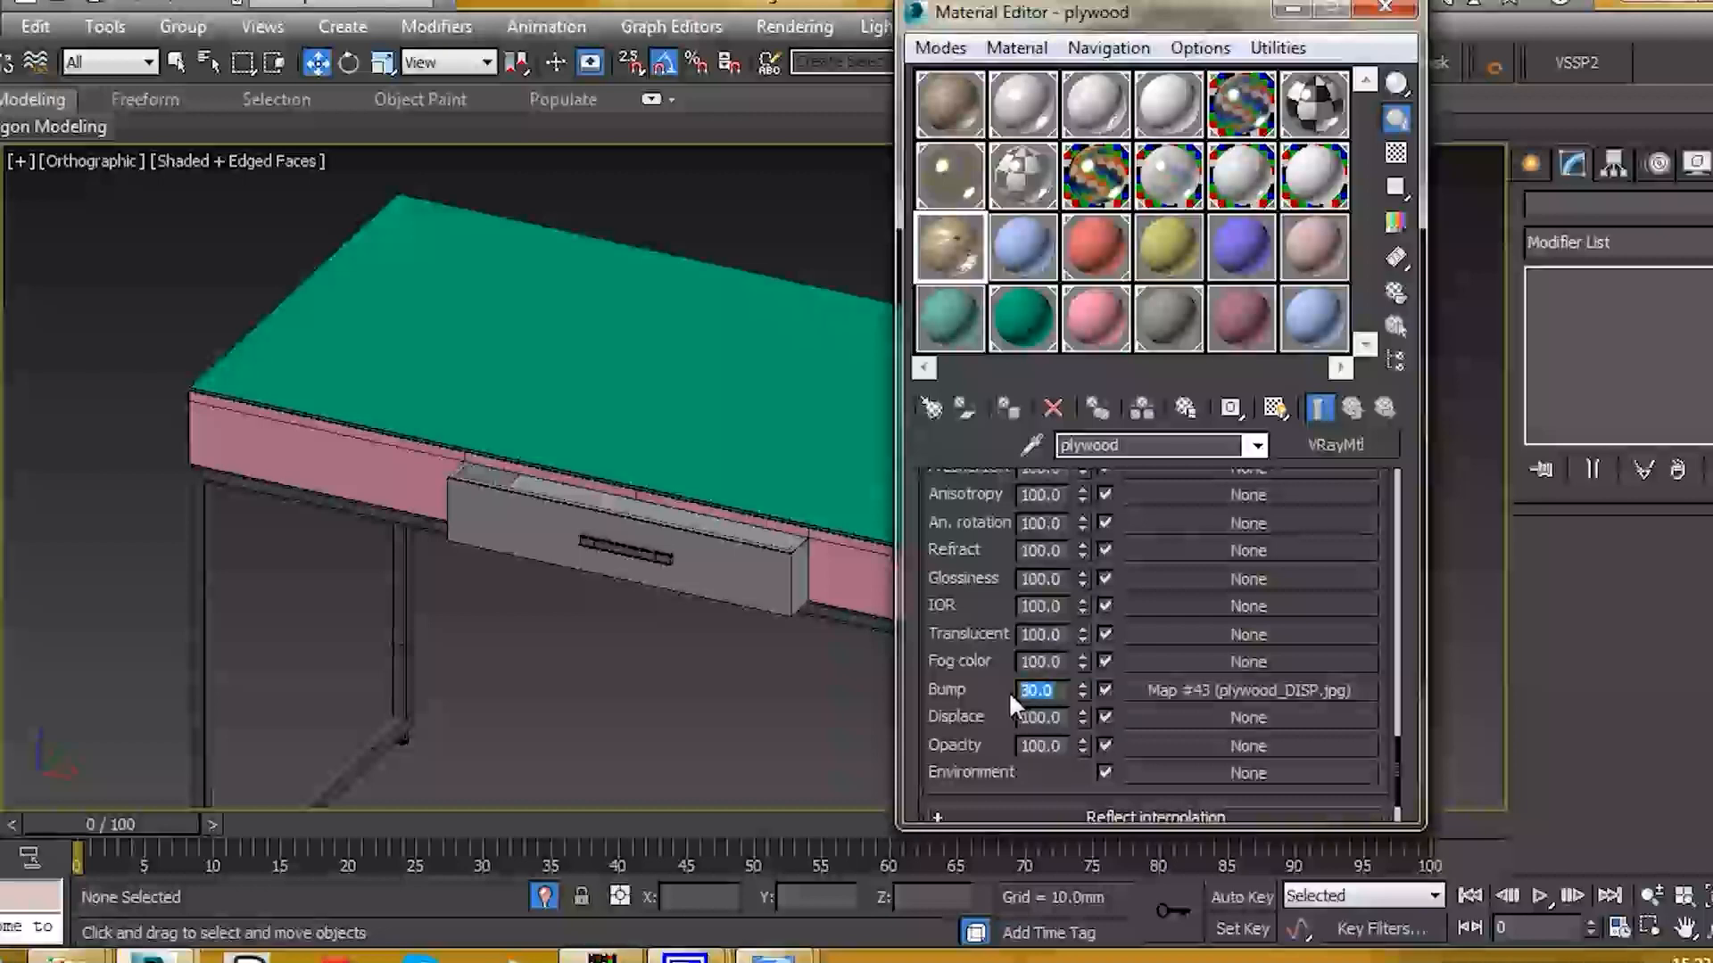
text(10)
key(Return)
Step: Enable Fresnel reflections, unlock the IOR and set Fresnel IOR to 3.0
drag(970, 501, 966, 838)
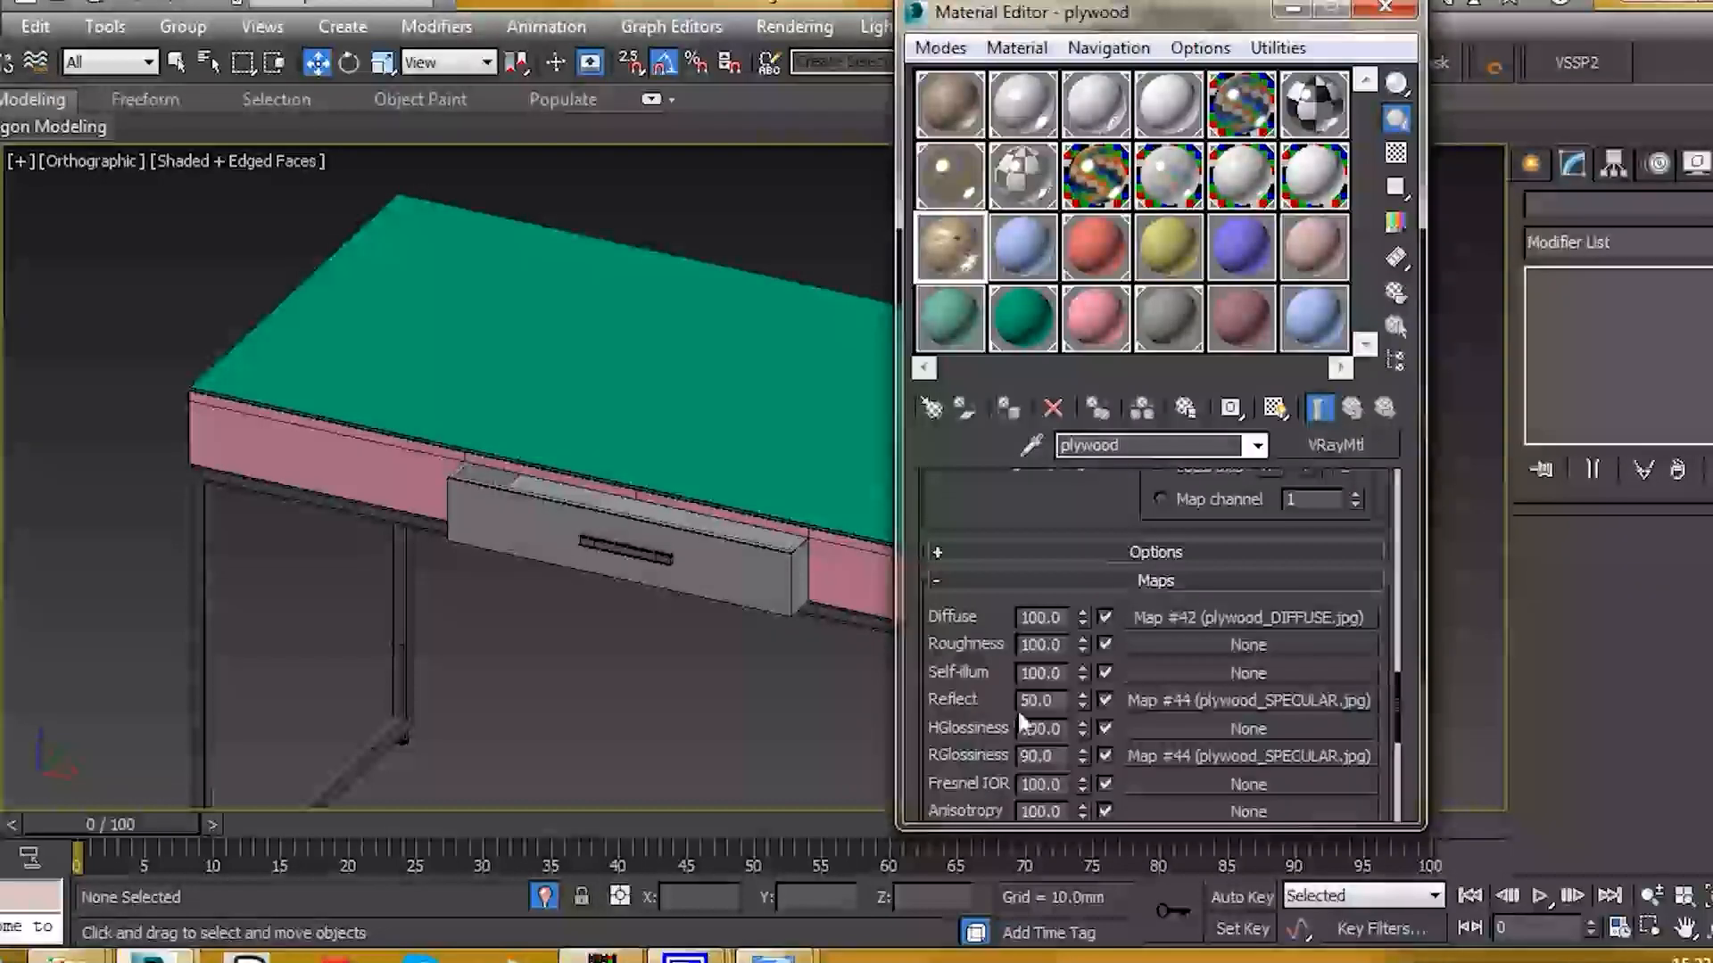
scroll(982, 714, up, 15)
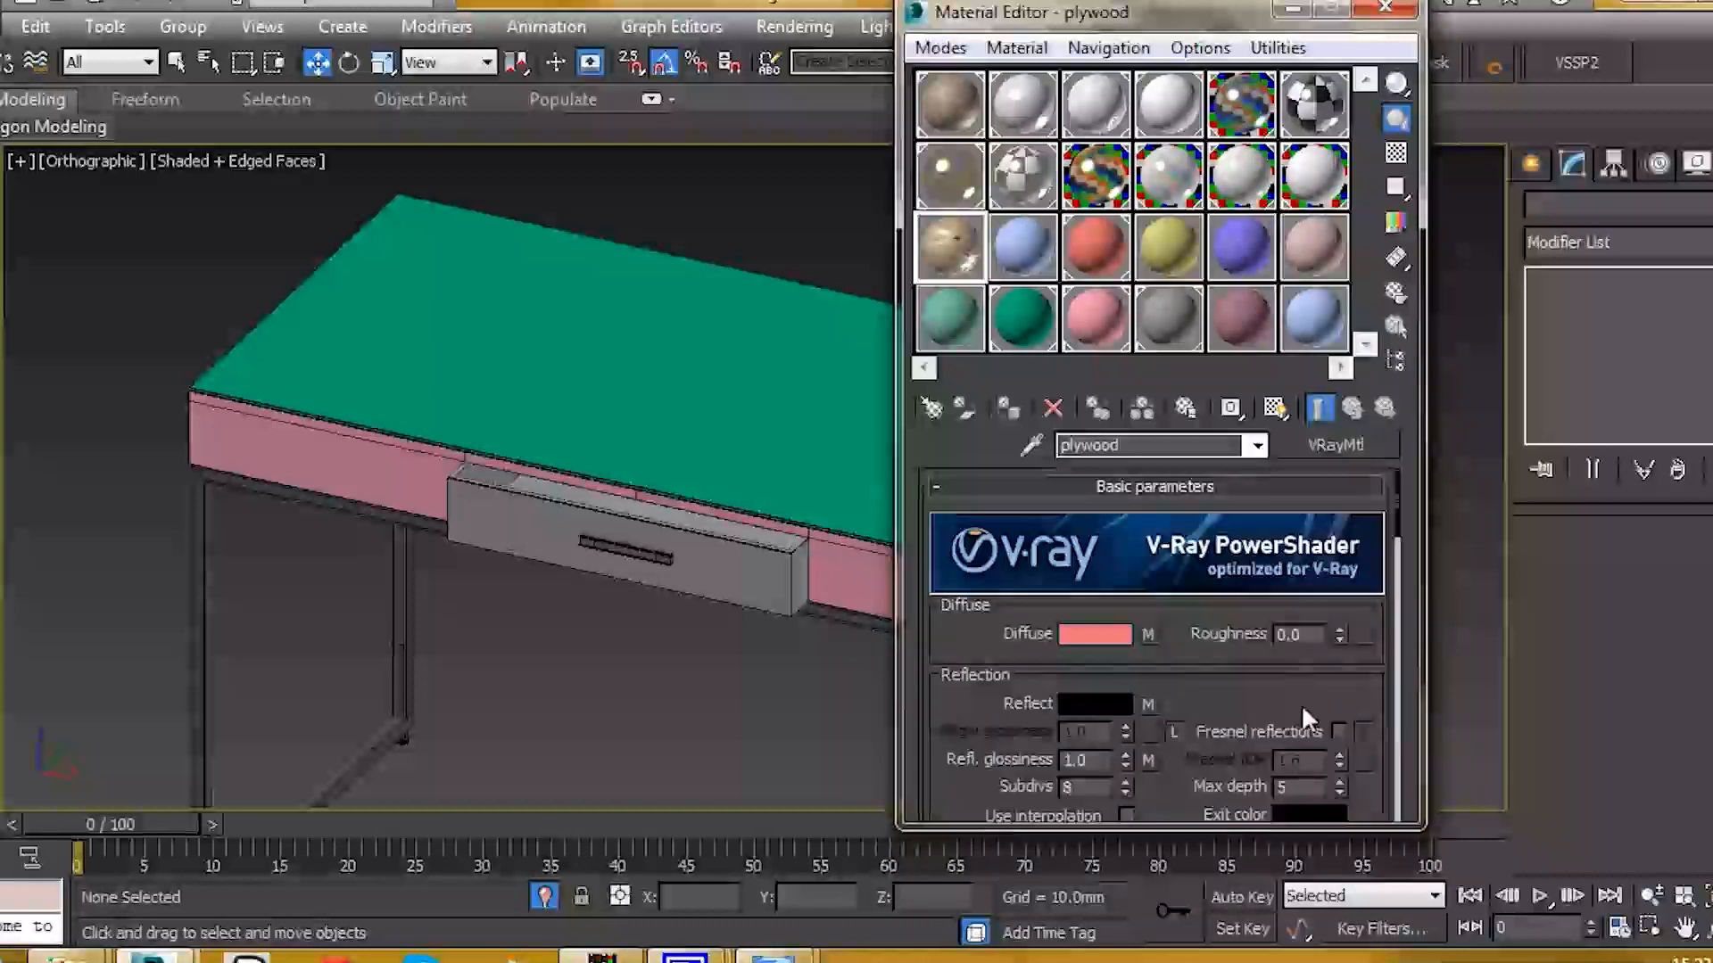
scroll(1285, 669, down, 2)
click(1339, 664)
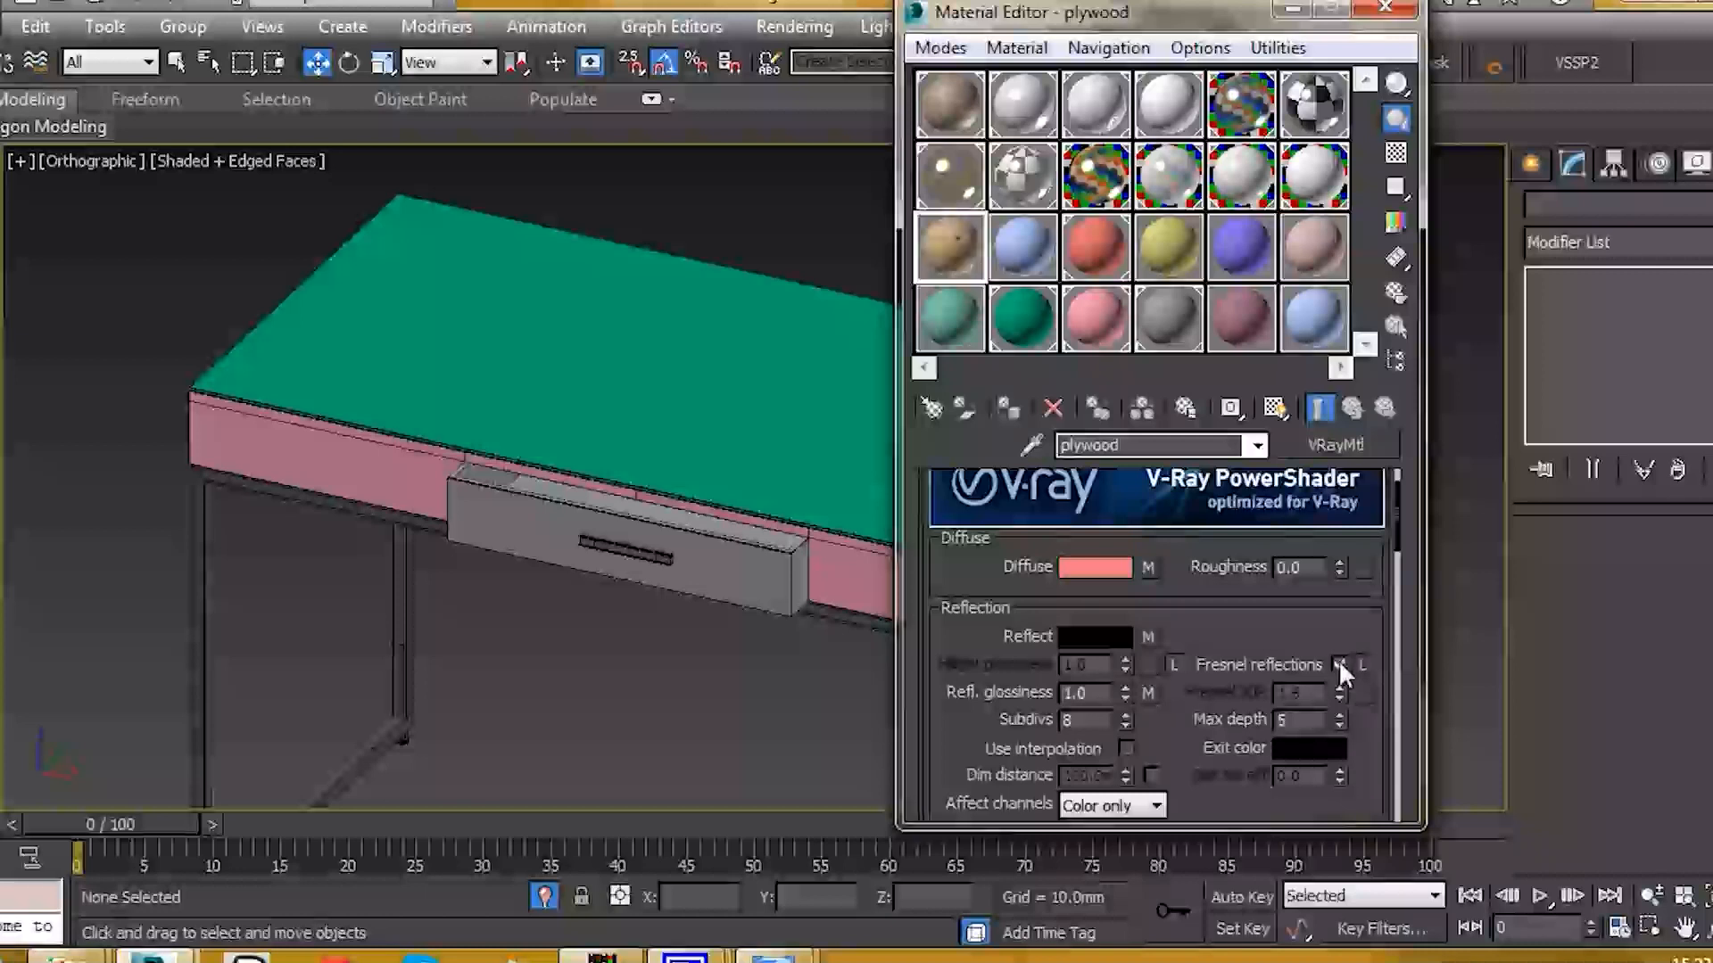
click(1361, 663)
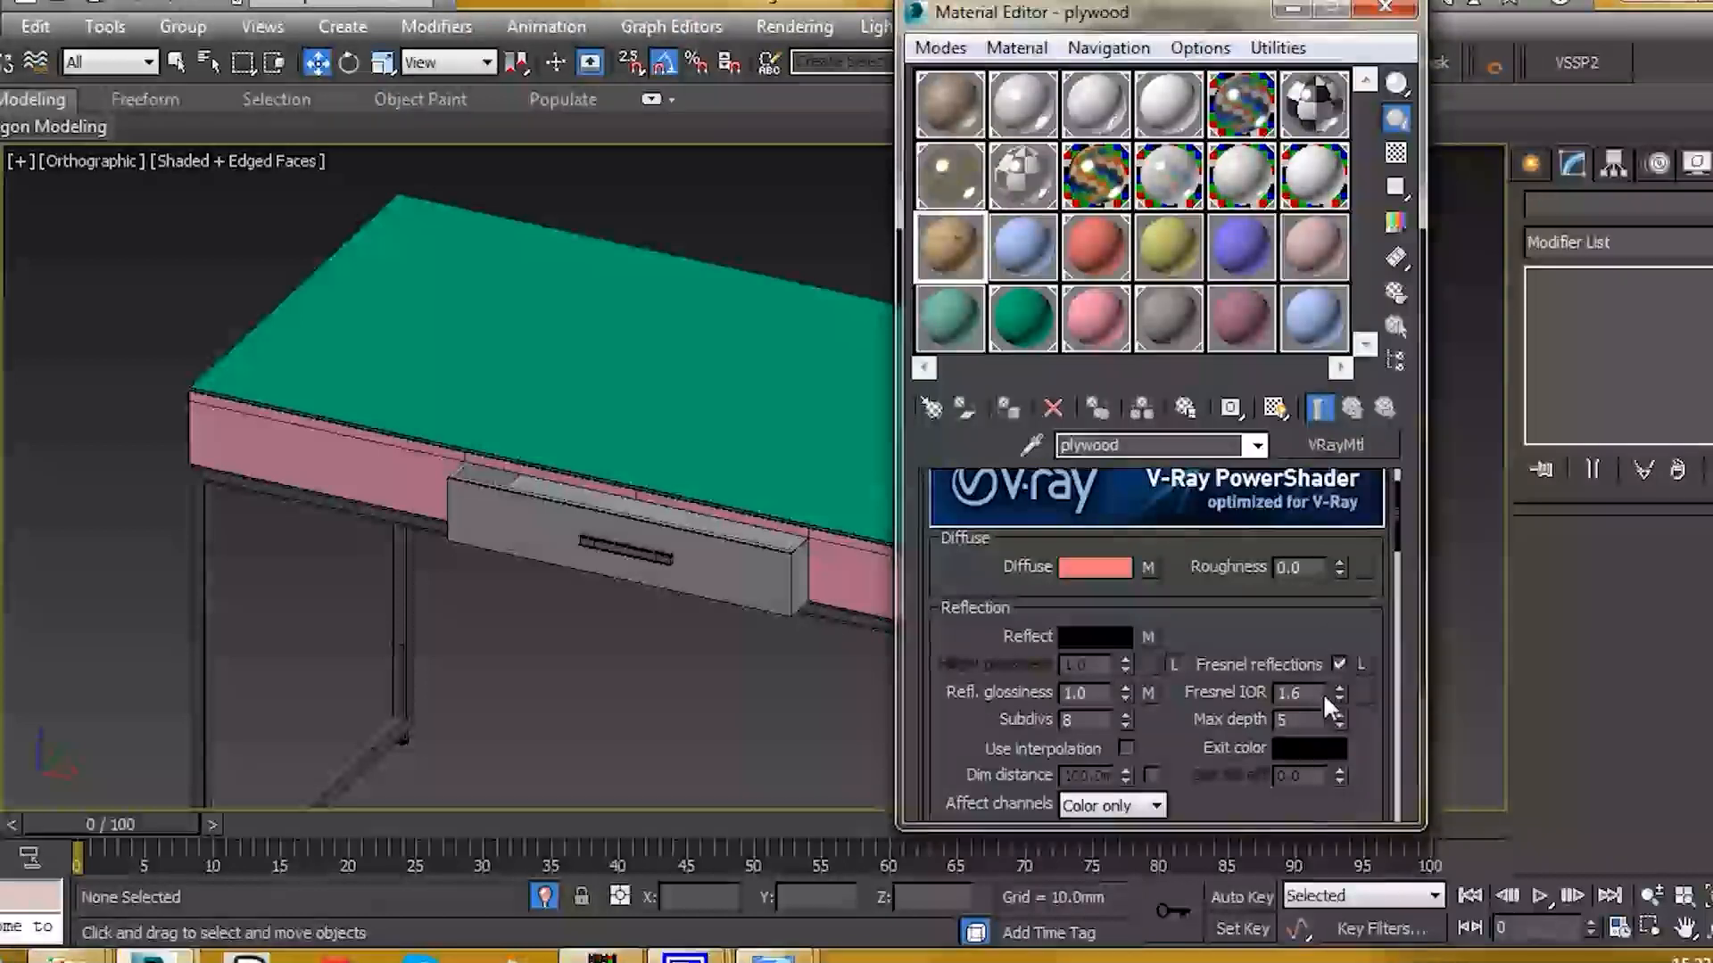
text(3.0)
key(Return)
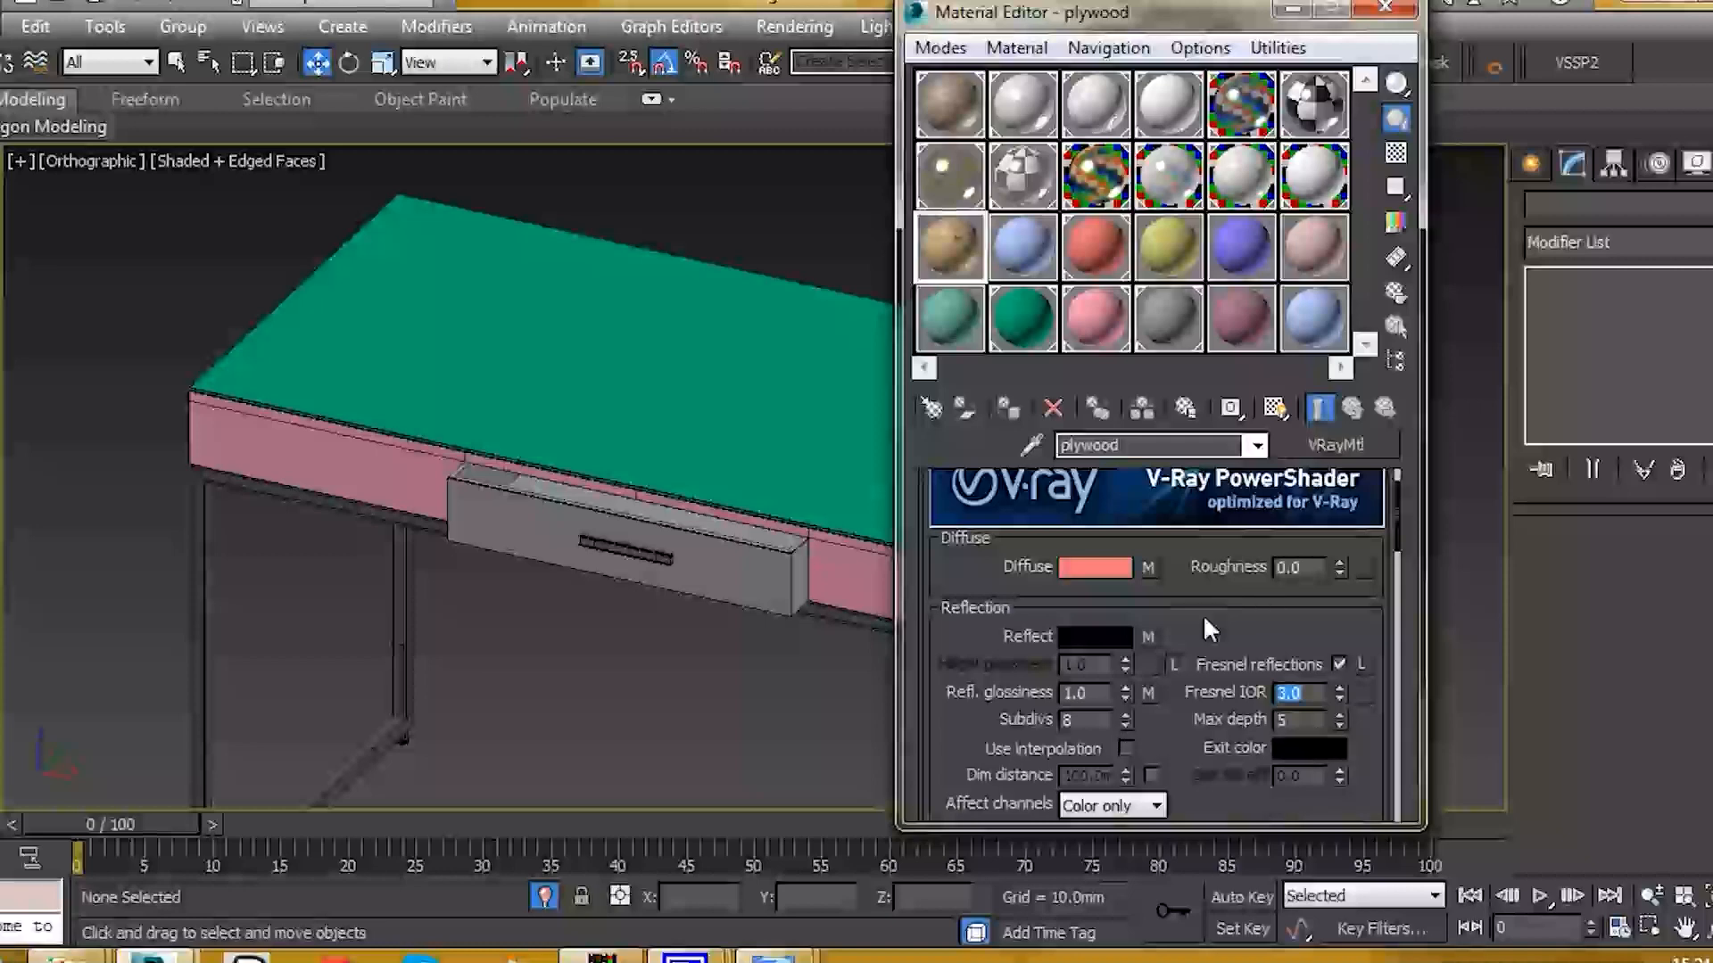
Step: Show the plywood diffuse texture in the viewport and select the console-table group
click(1148, 567)
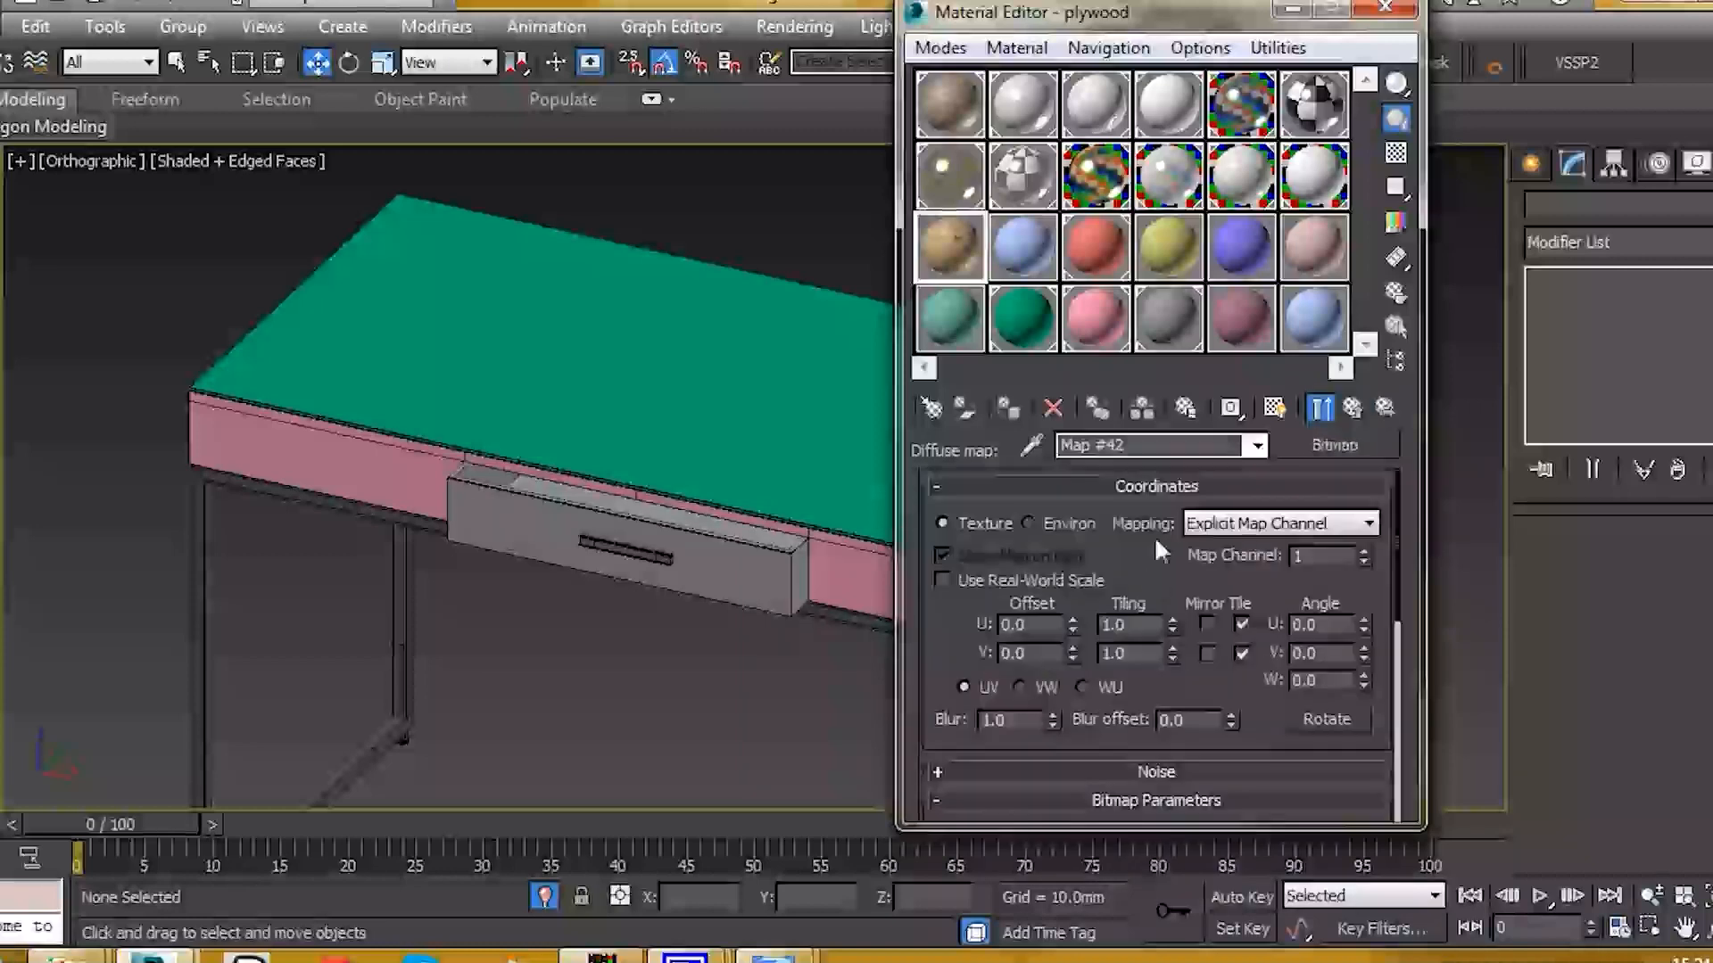
click(1274, 408)
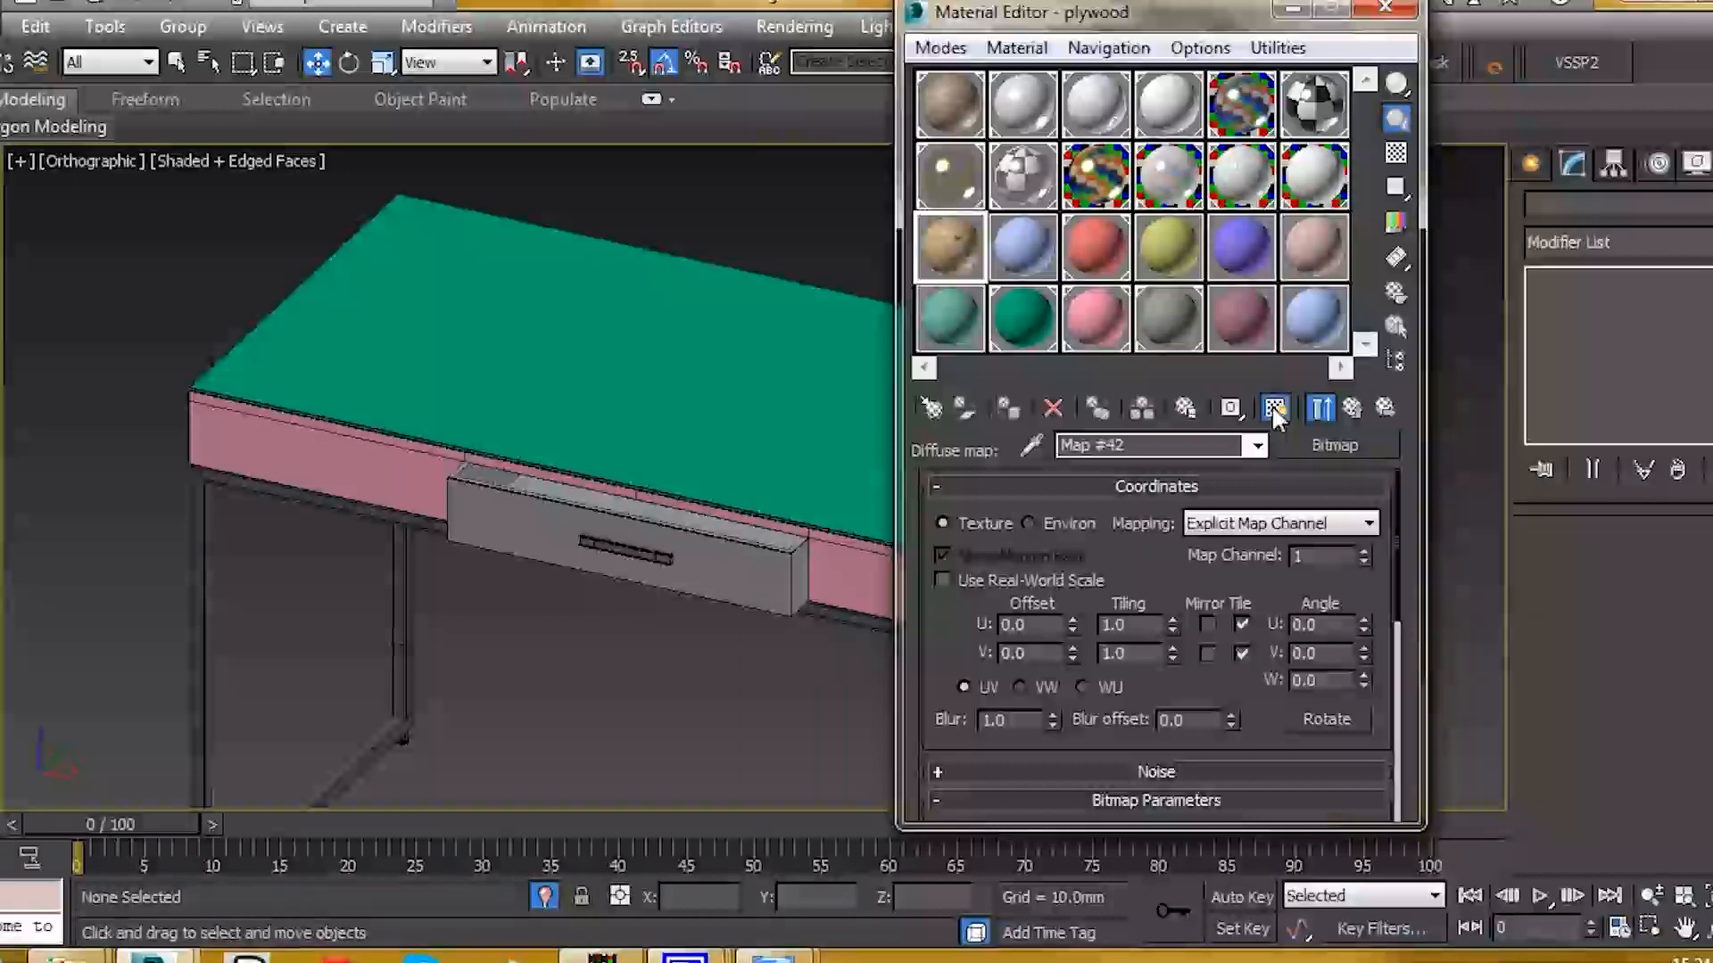
middle_drag(611, 557, 593, 504)
alt+middle_drag(741, 539, 725, 537)
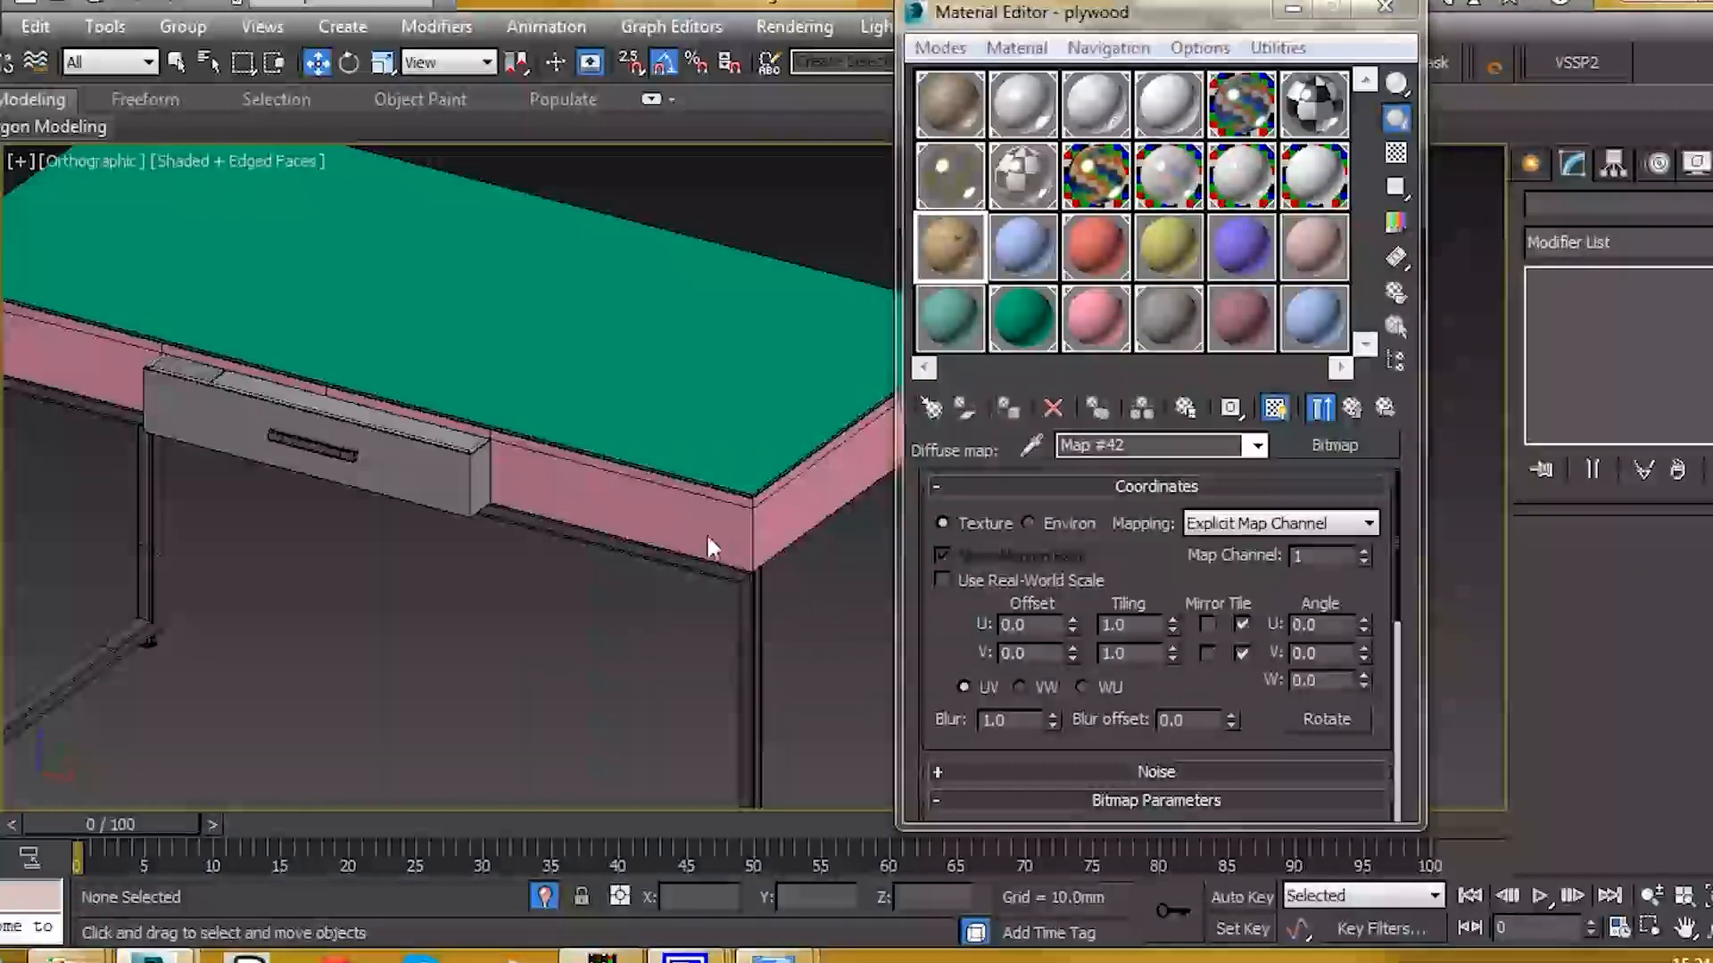
click(725, 537)
middle_drag(524, 426, 525, 489)
Step: Open the desk group and assign the plywood material to the apron Box001
click(205, 40)
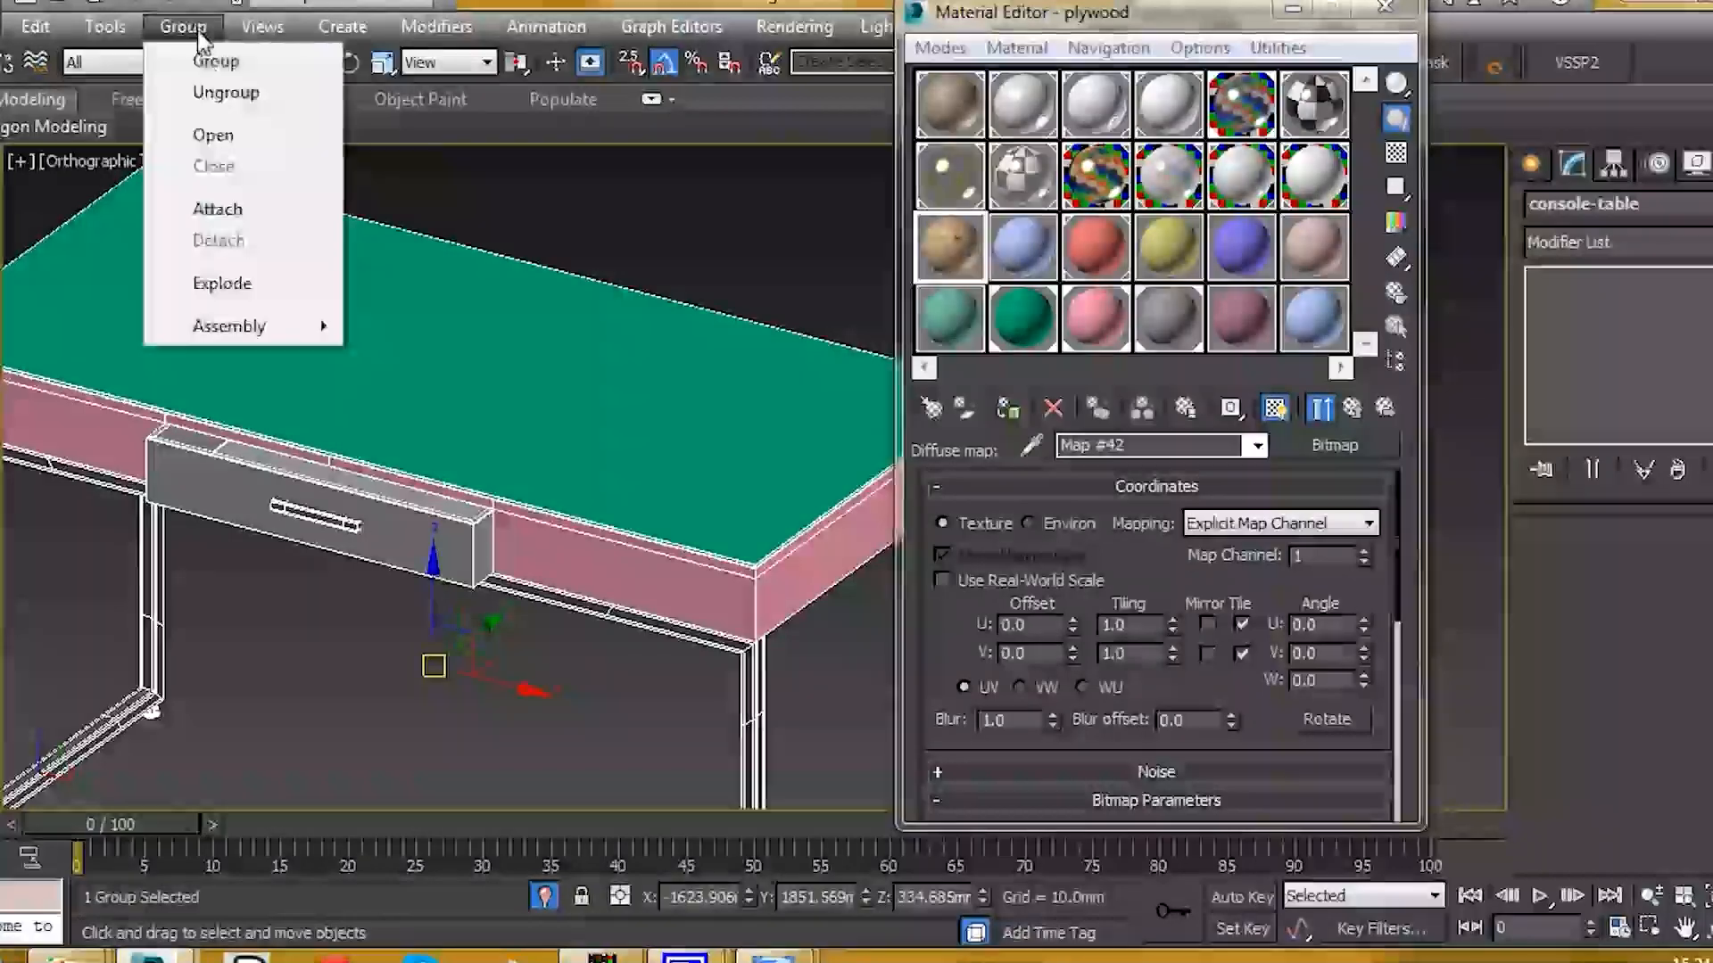
click(243, 130)
click(621, 595)
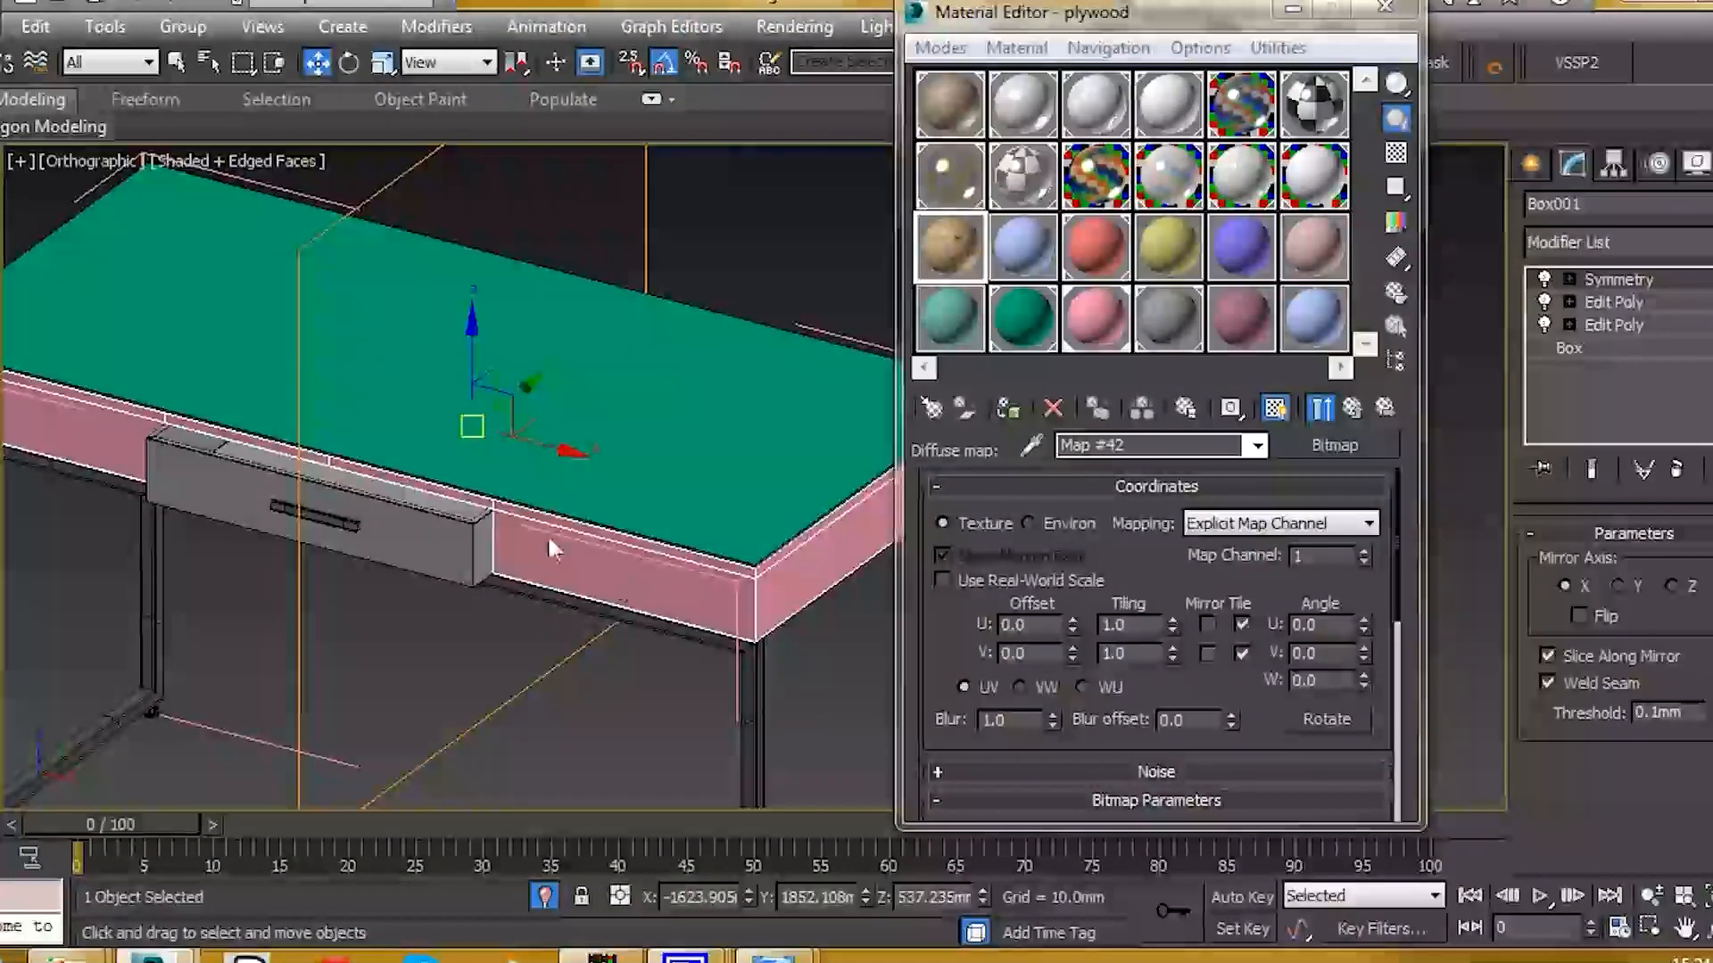
scroll(549, 537, up, 3)
scroll(604, 537, down, 3)
alt+middle_drag(607, 538, 847, 468)
click(1008, 409)
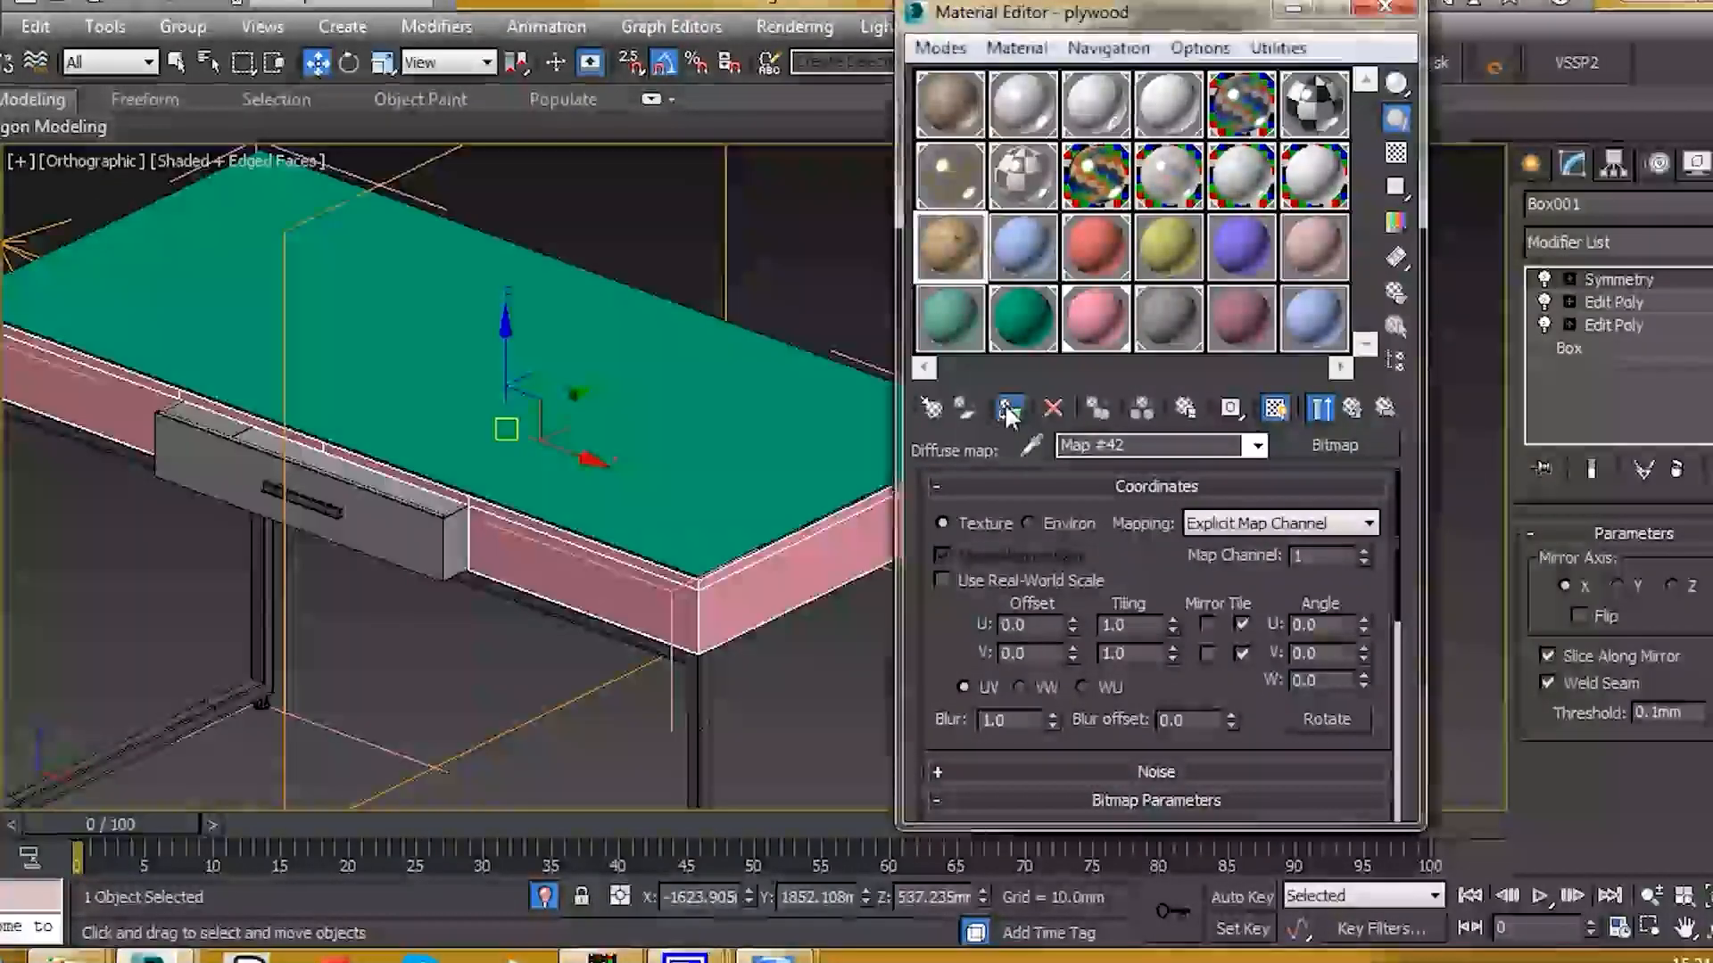
scroll(655, 601, up, 3)
scroll(661, 598, down, 4)
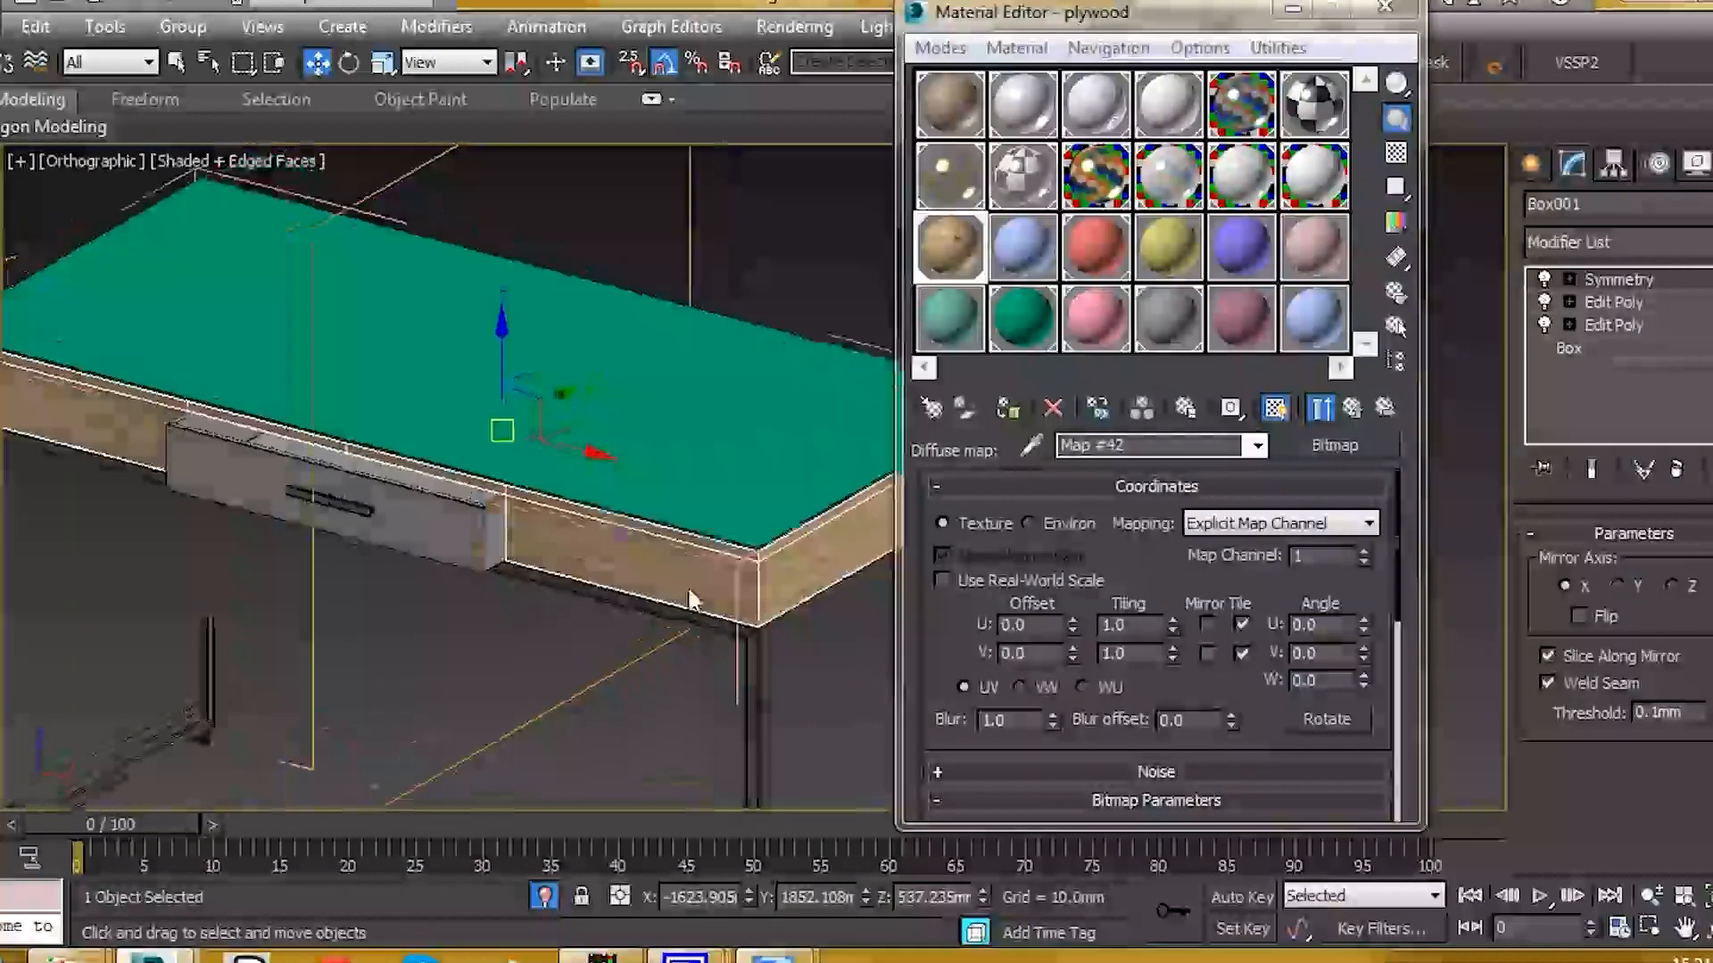
scroll(534, 558, up, 2)
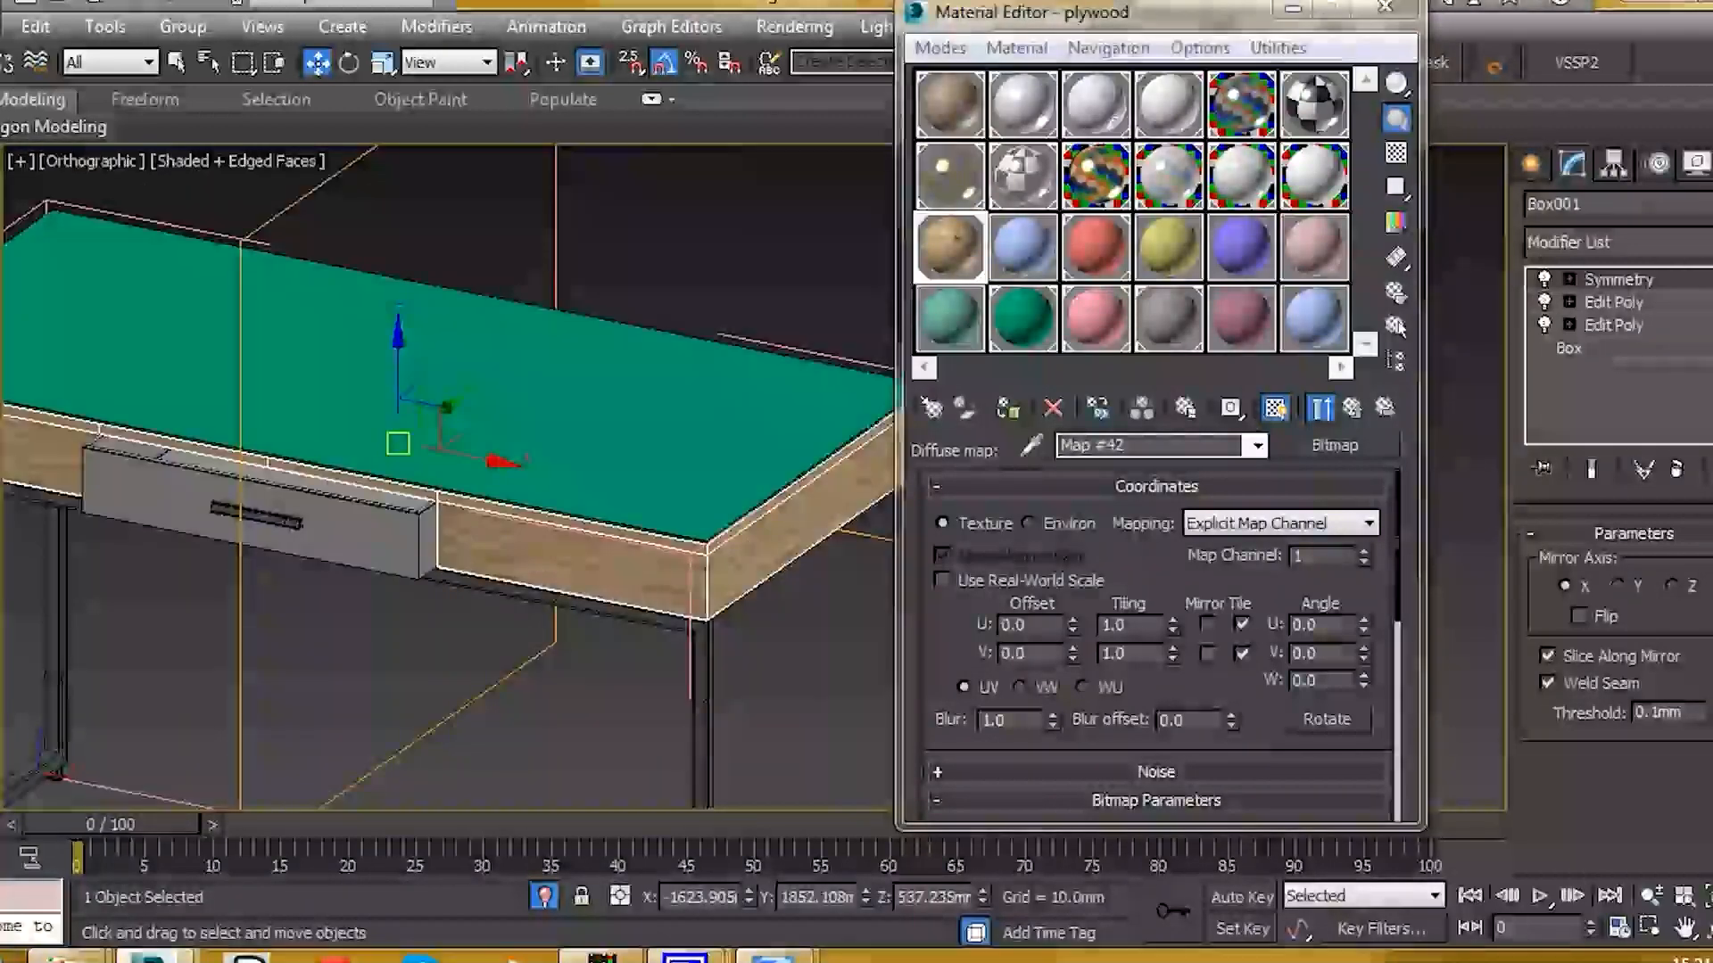
click(1700, 243)
scroll(1606, 536, down, 10)
Step: Add a Box UVW Map modifier to the apron, initially sized 100 × 165 × 100 mm
scroll(1606, 874, down, 4)
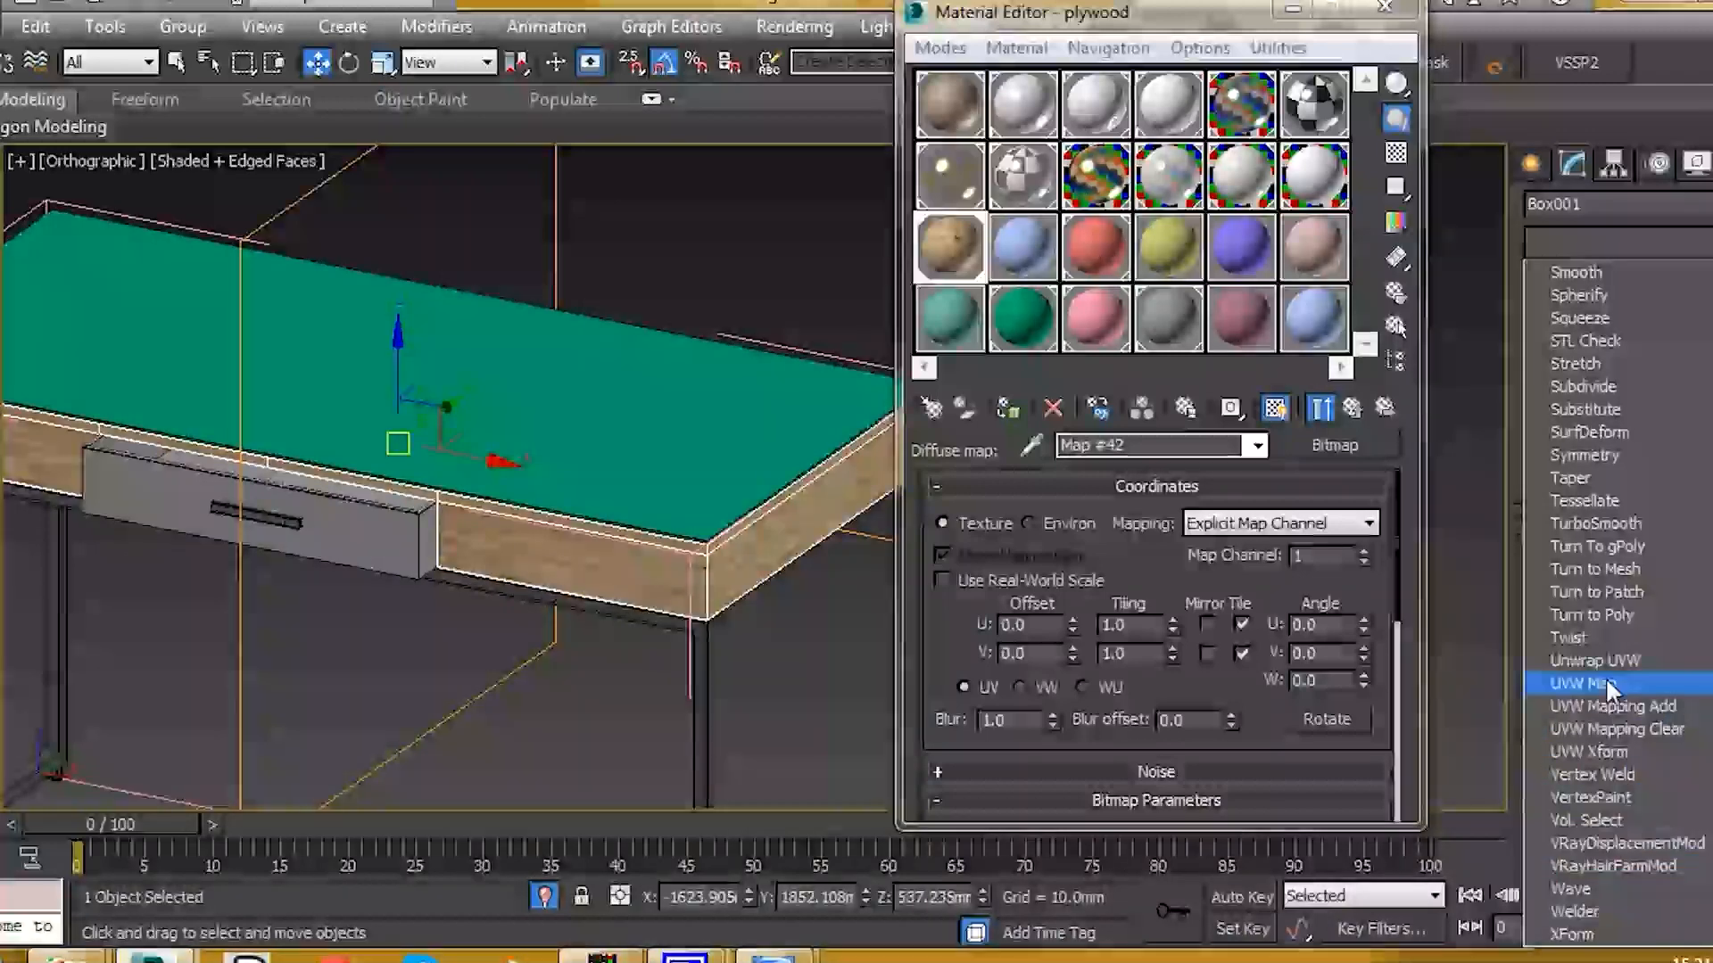
click(1584, 683)
click(1609, 688)
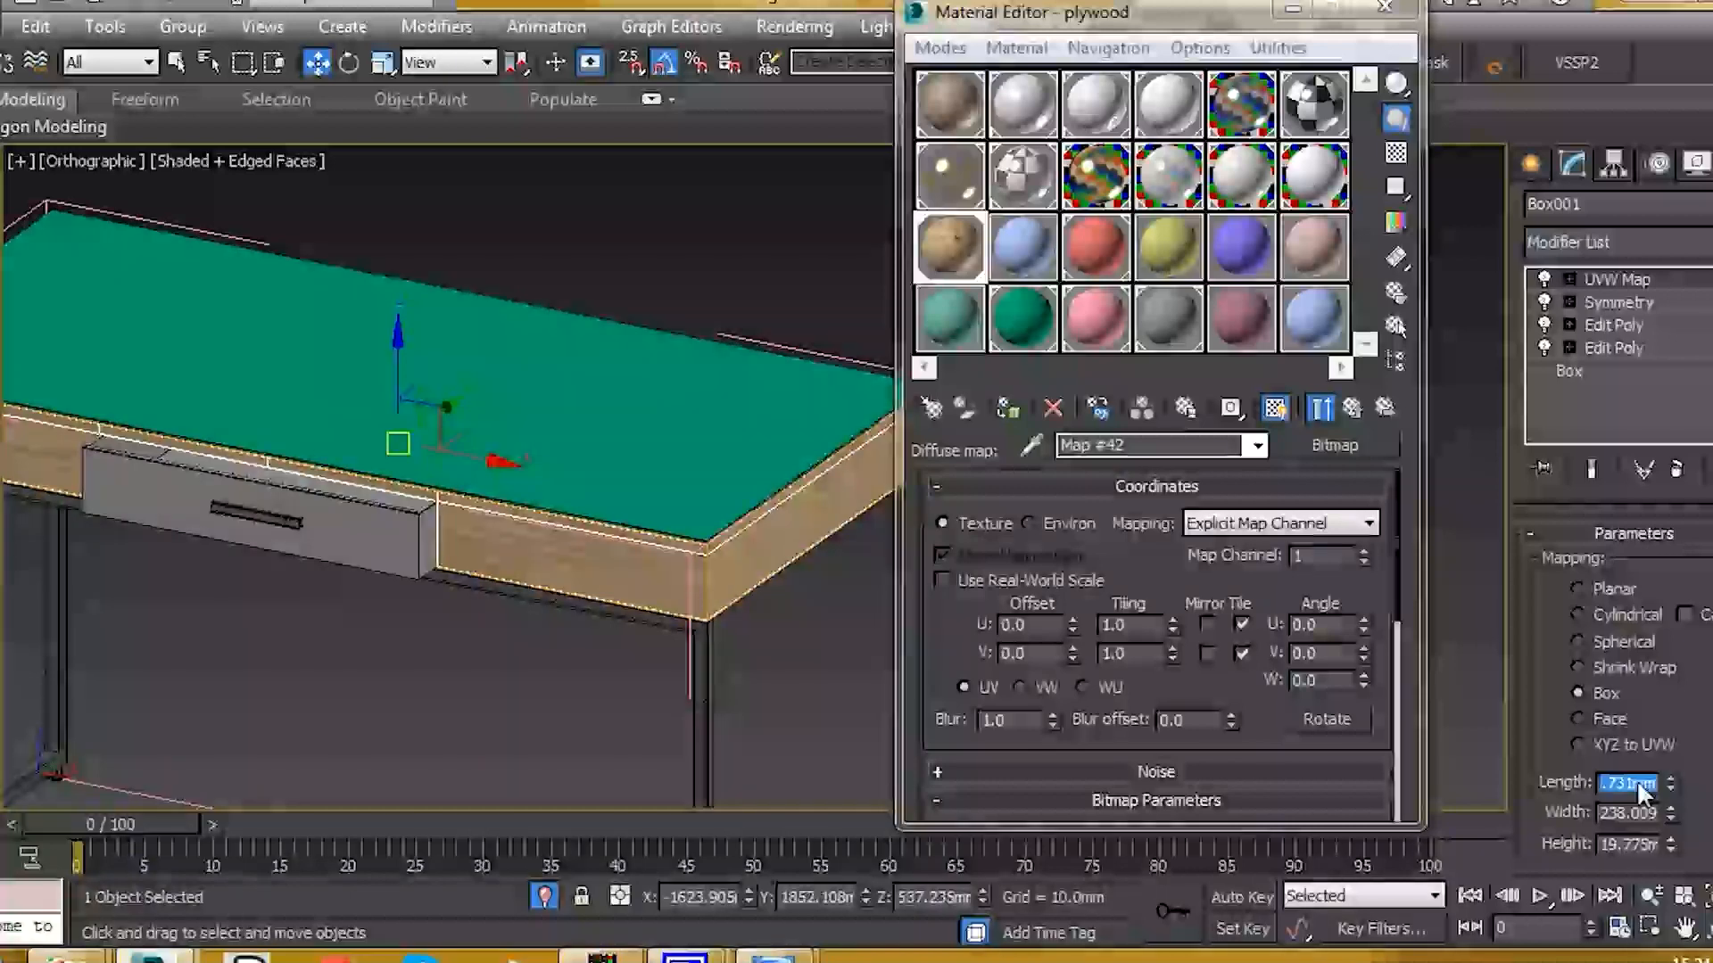
text(100)
key(Tab)
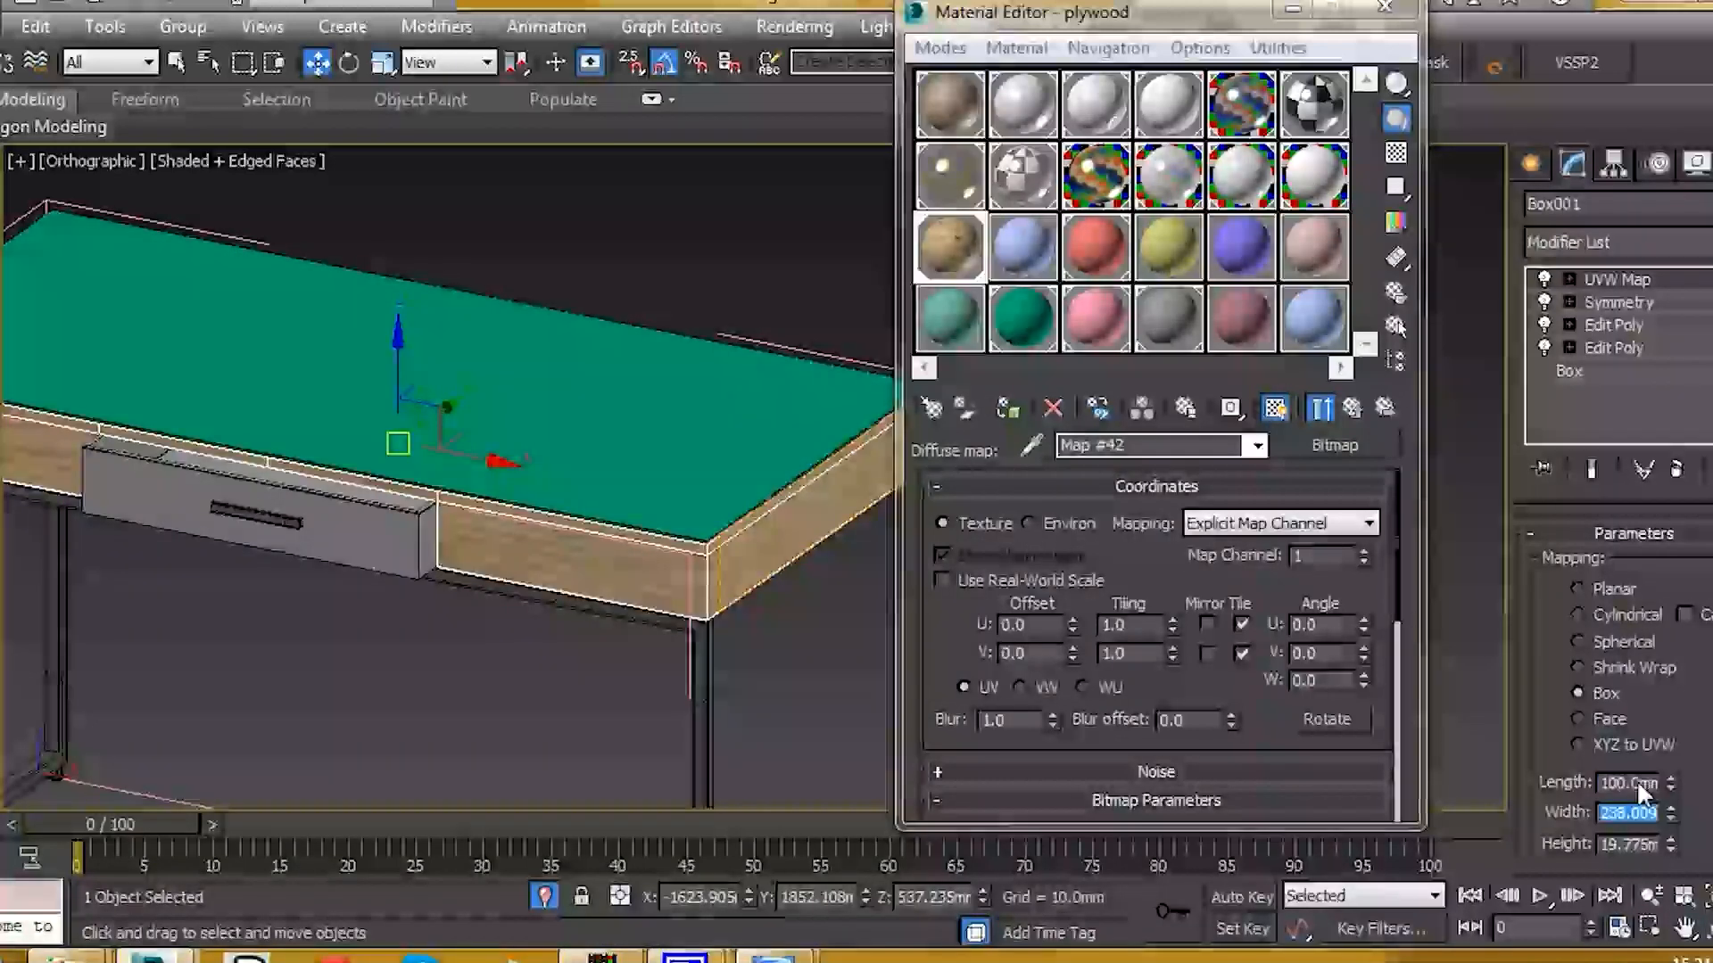
text(165)
key(Tab)
text(100)
key(Return)
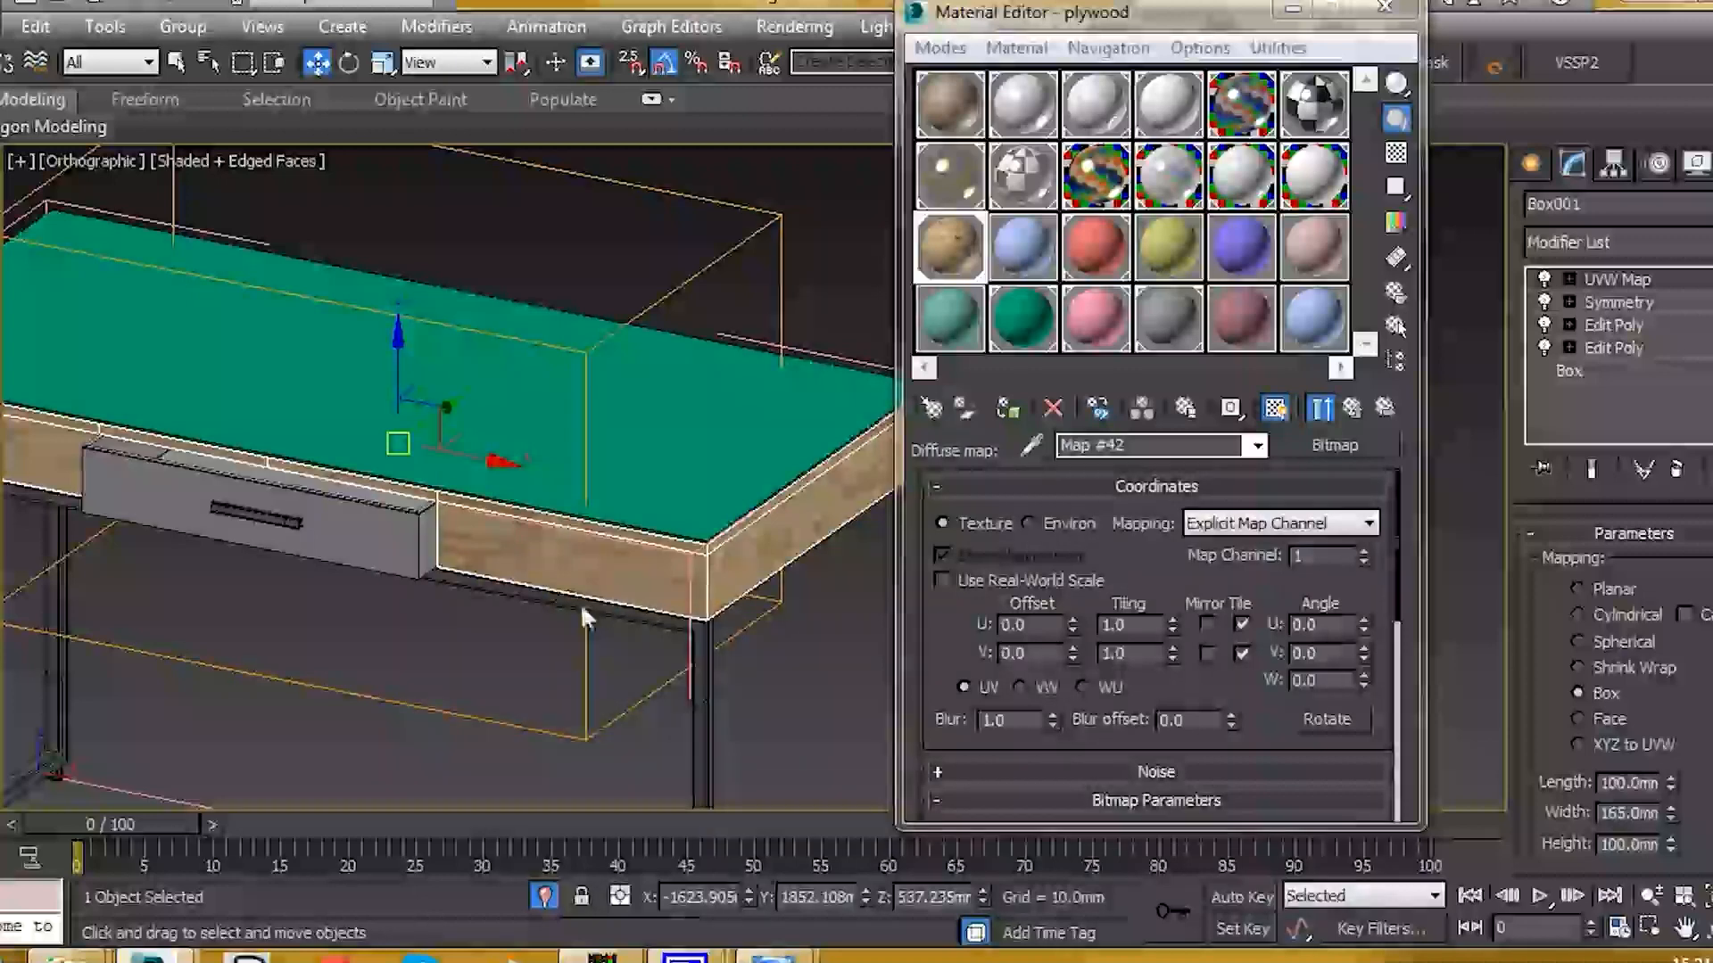
Step: Refine the mapping to 90 mm length, 172.788 width and 88 mm height
scroll(571, 588, up, 6)
mouse_move(1670, 847)
mouse_down()
mouse_move(1679, 889)
mouse_move(1674, 867)
mouse_up()
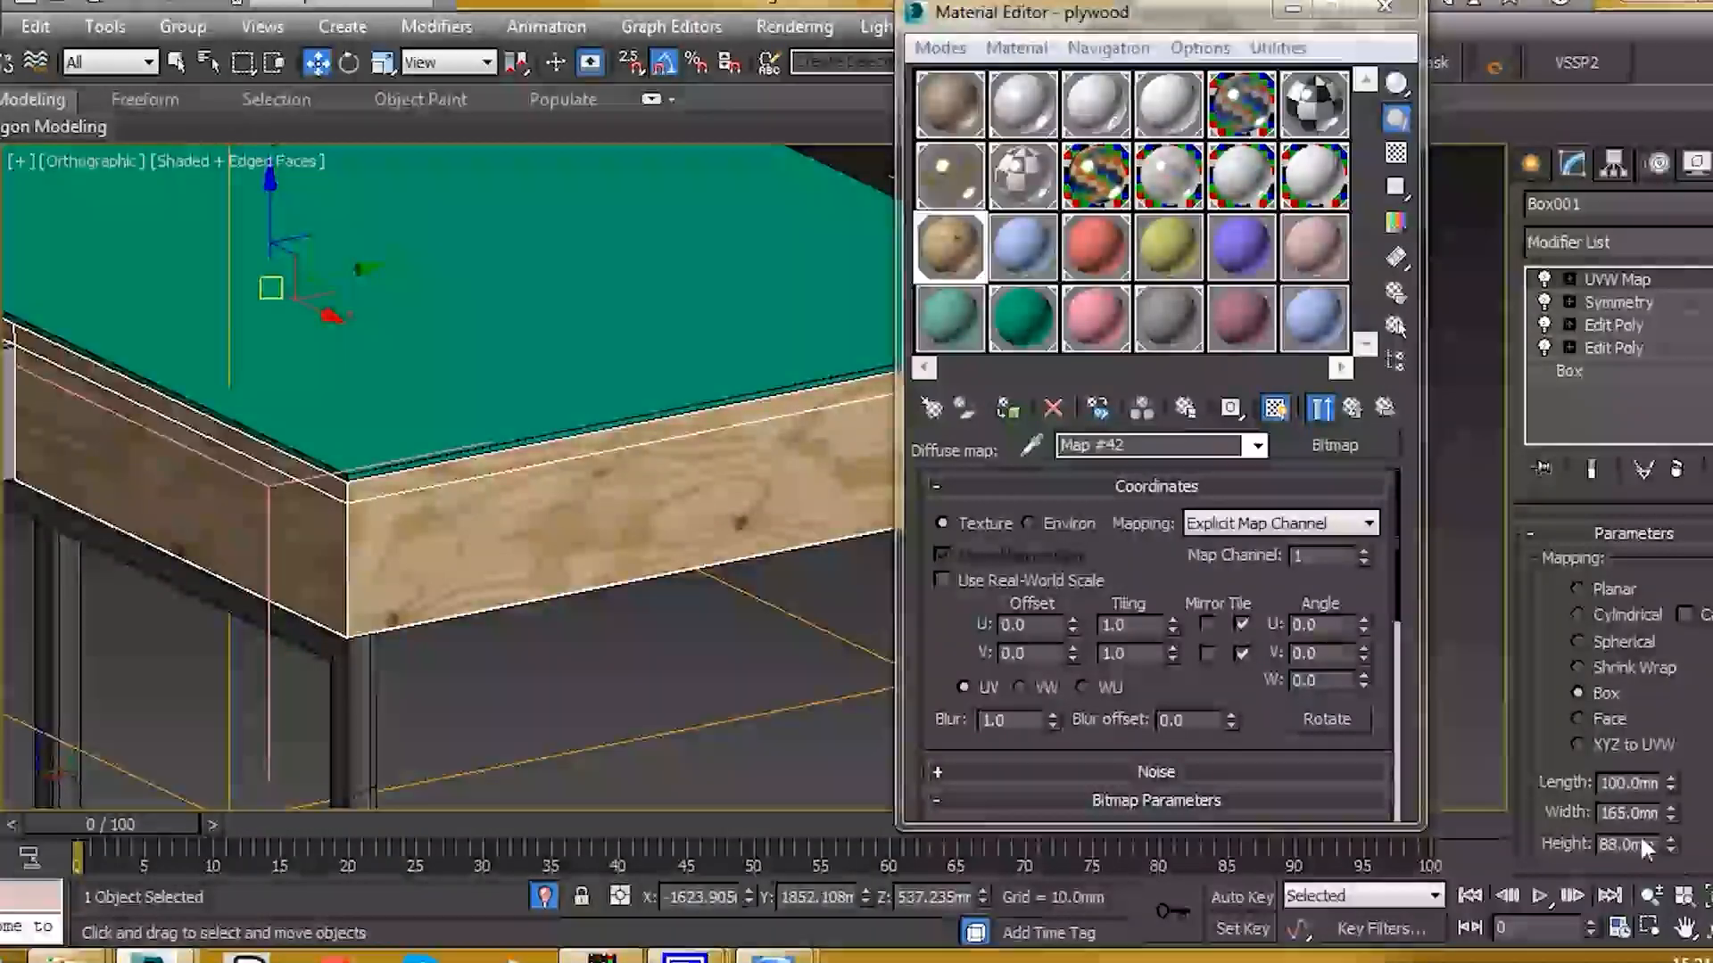
mouse_move(1671, 813)
mouse_down()
mouse_move(1679, 785)
mouse_move(1685, 837)
mouse_up()
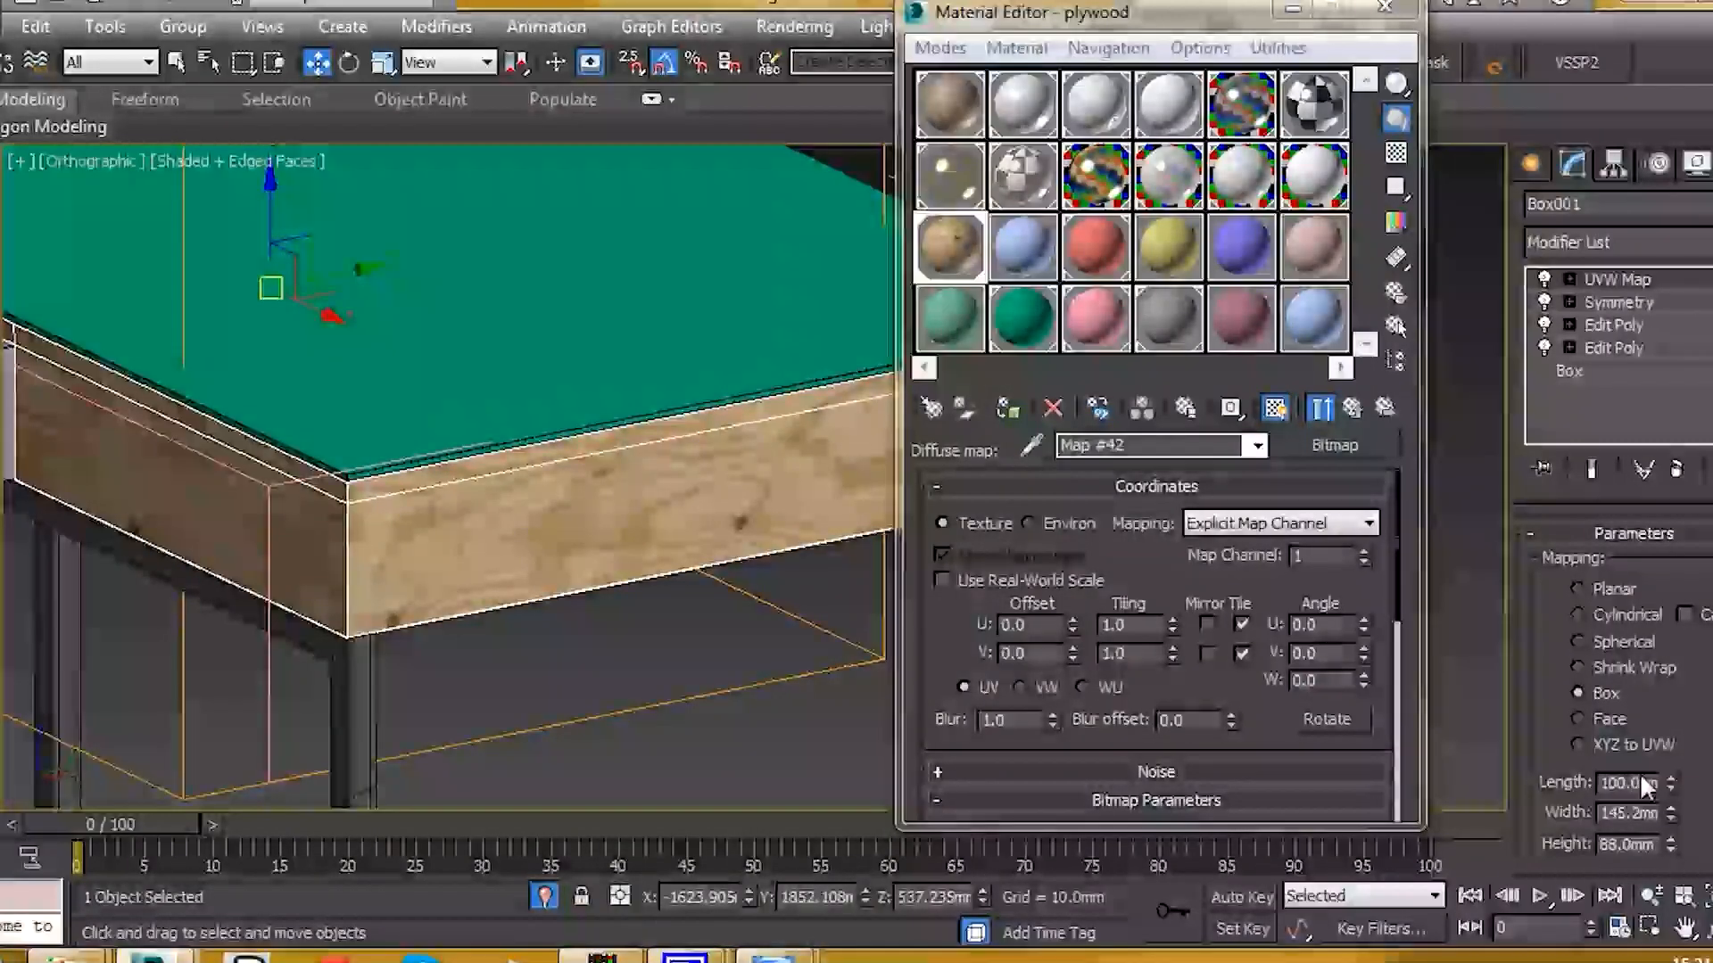
text(90)
key(Return)
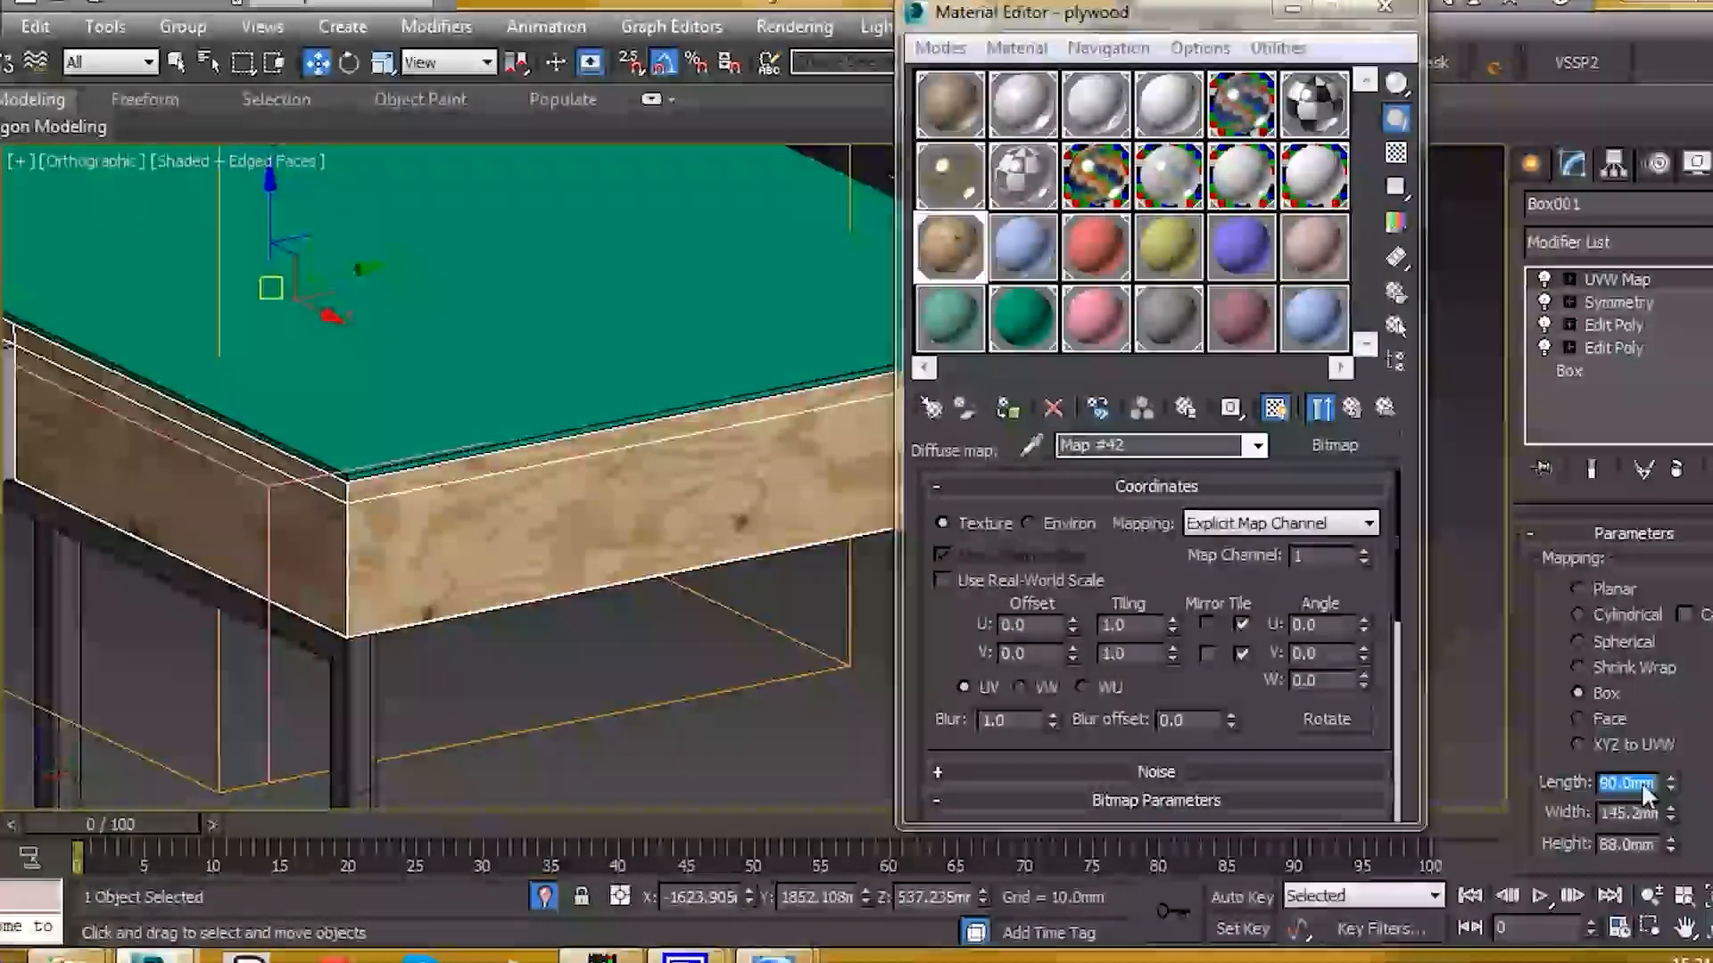
scroll(479, 656, down, 4)
alt+middle_drag(479, 657, 548, 563)
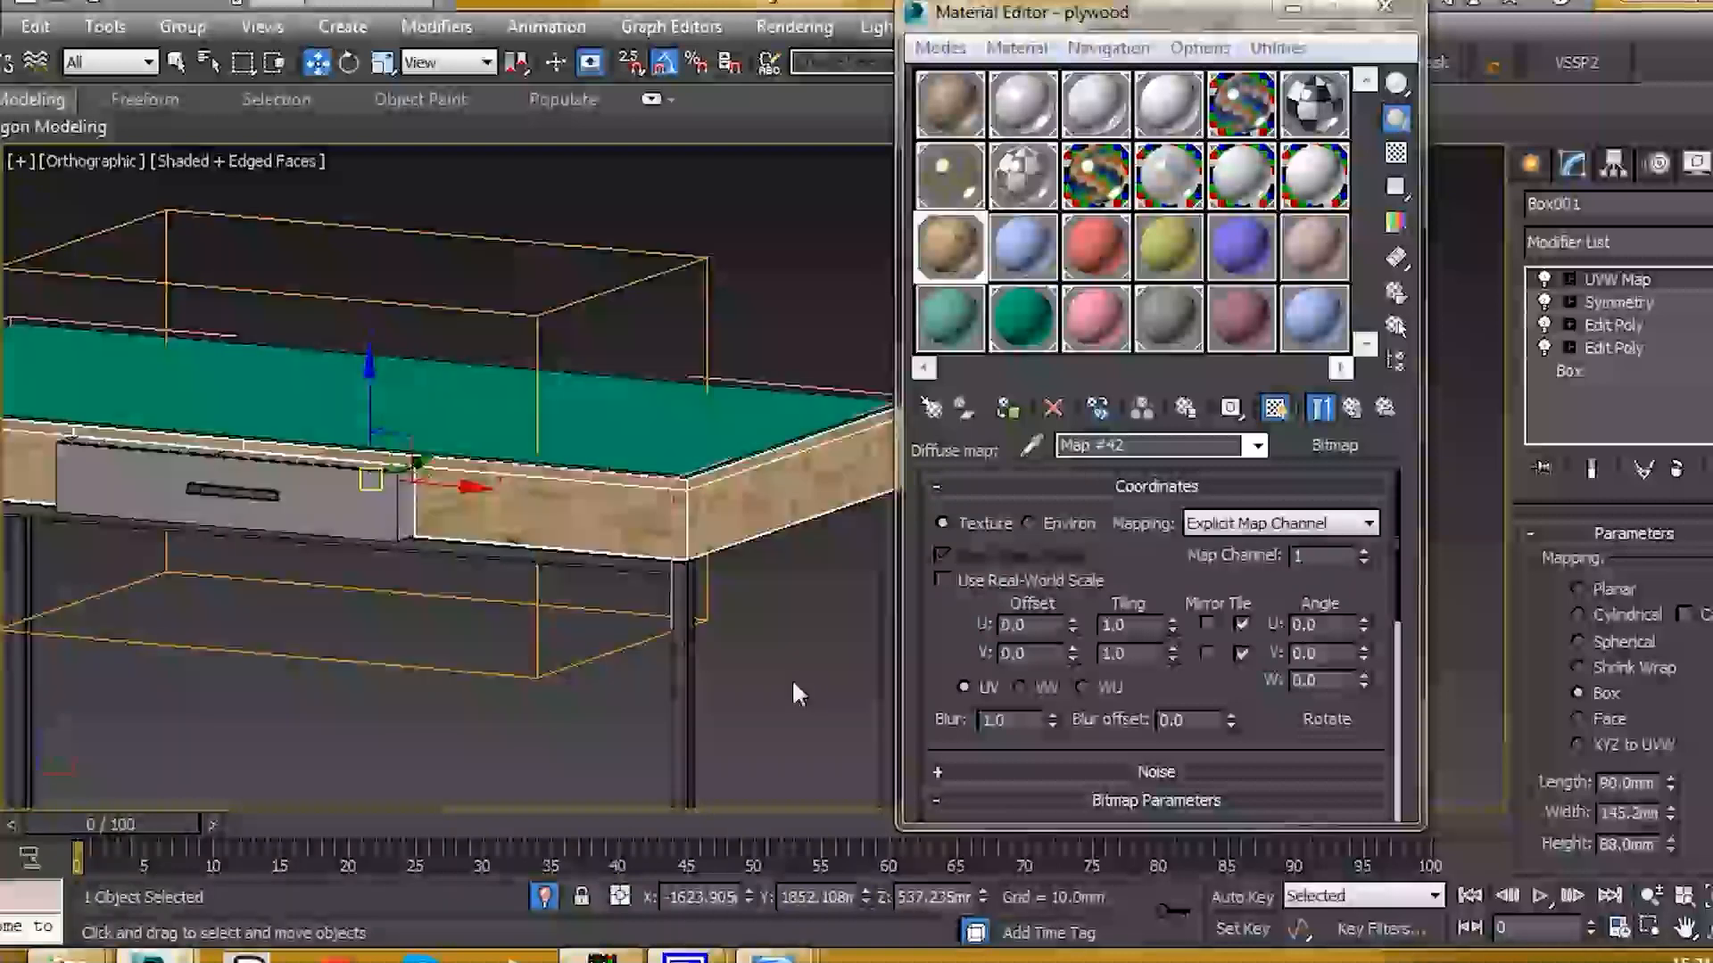
scroll(570, 509, up, 6)
drag(1669, 814, 1674, 800)
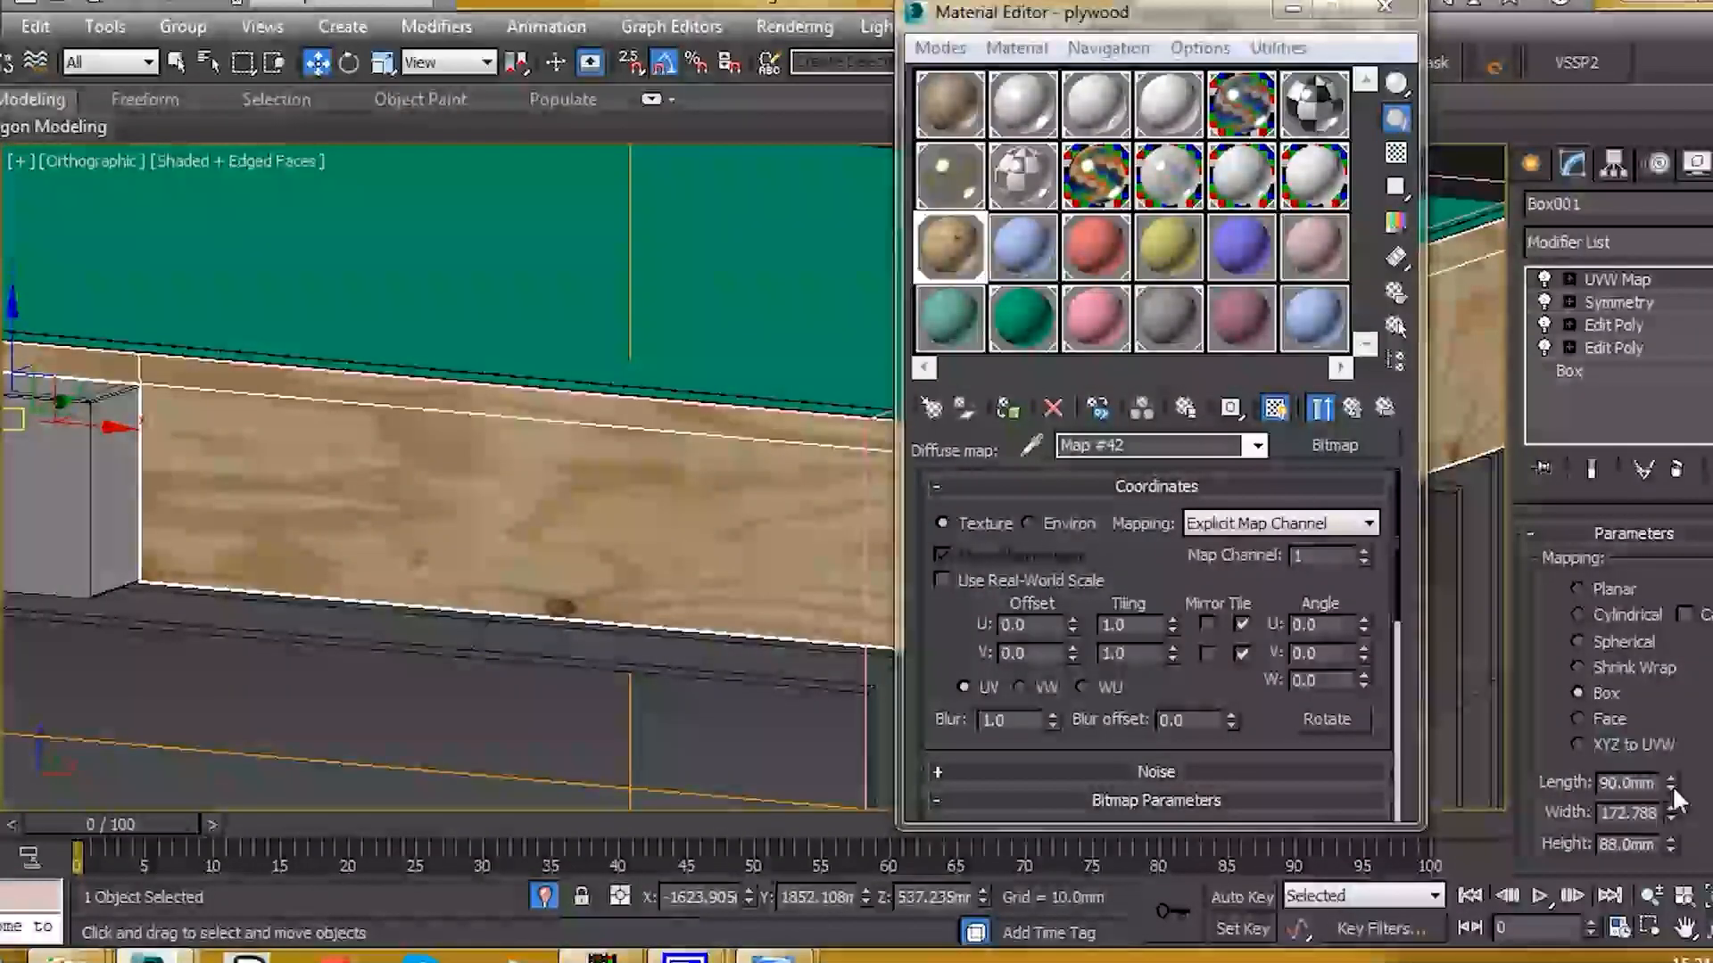
scroll(624, 593, down, 5)
alt+middle_drag(590, 570, 679, 511)
scroll(679, 511, down, 2)
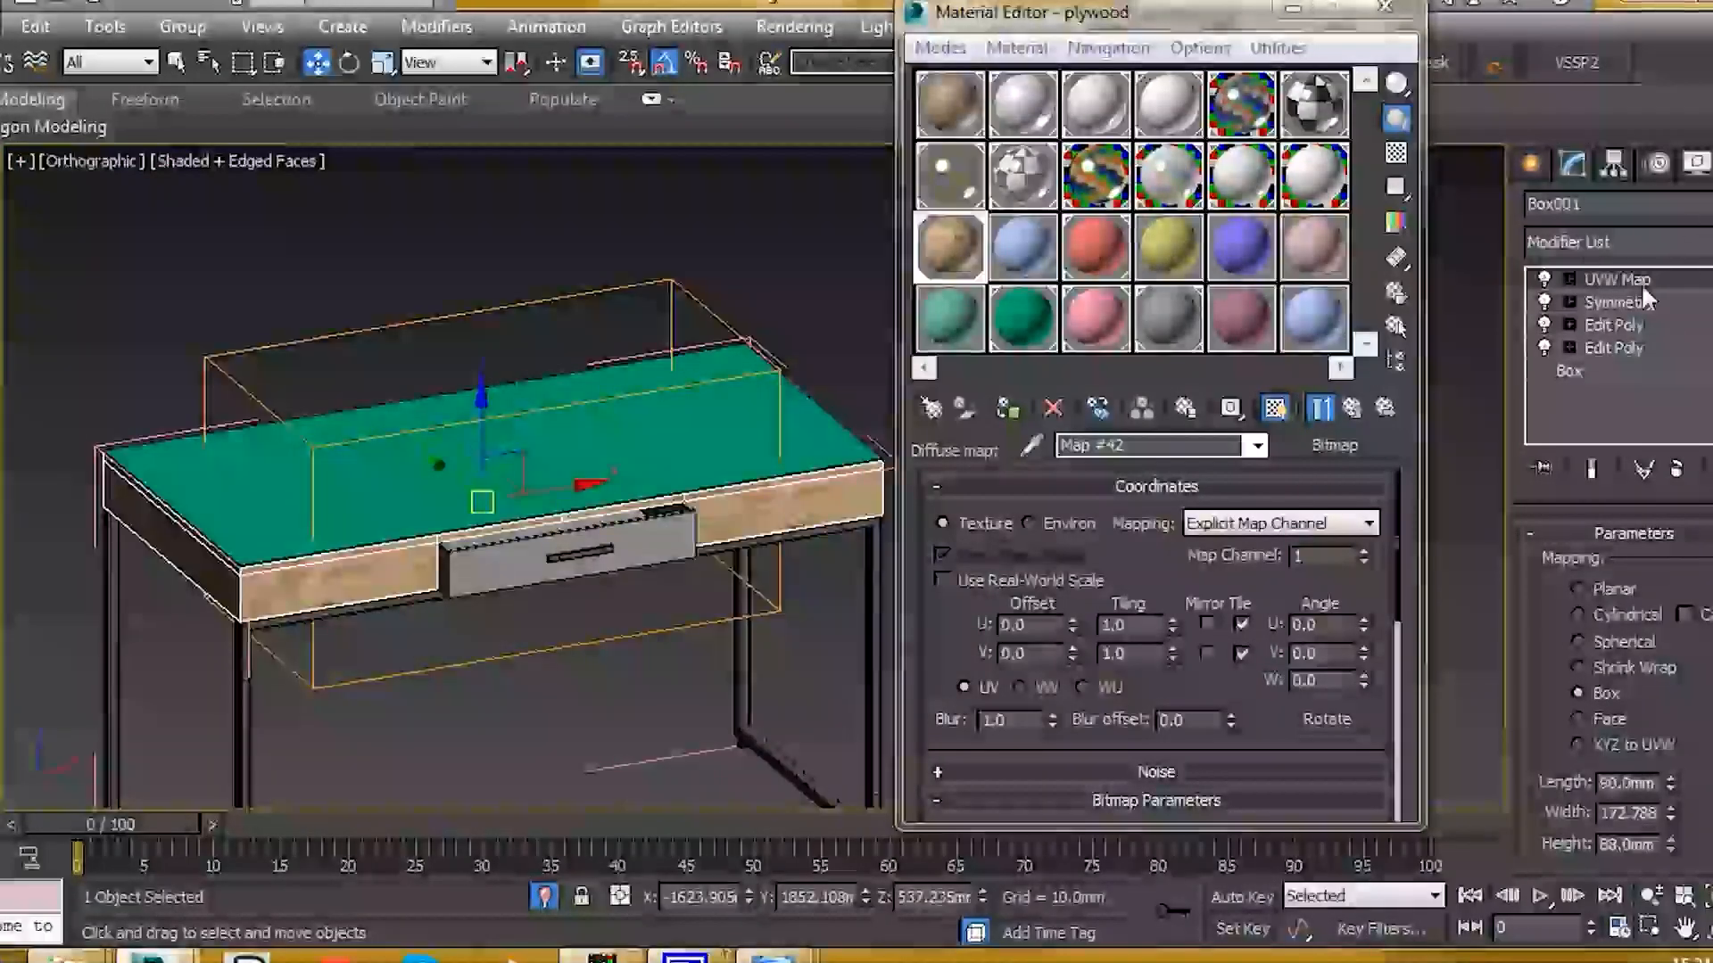
Step: Copy the apron's UVW Map modifier
right_click(1627, 276)
click(1587, 298)
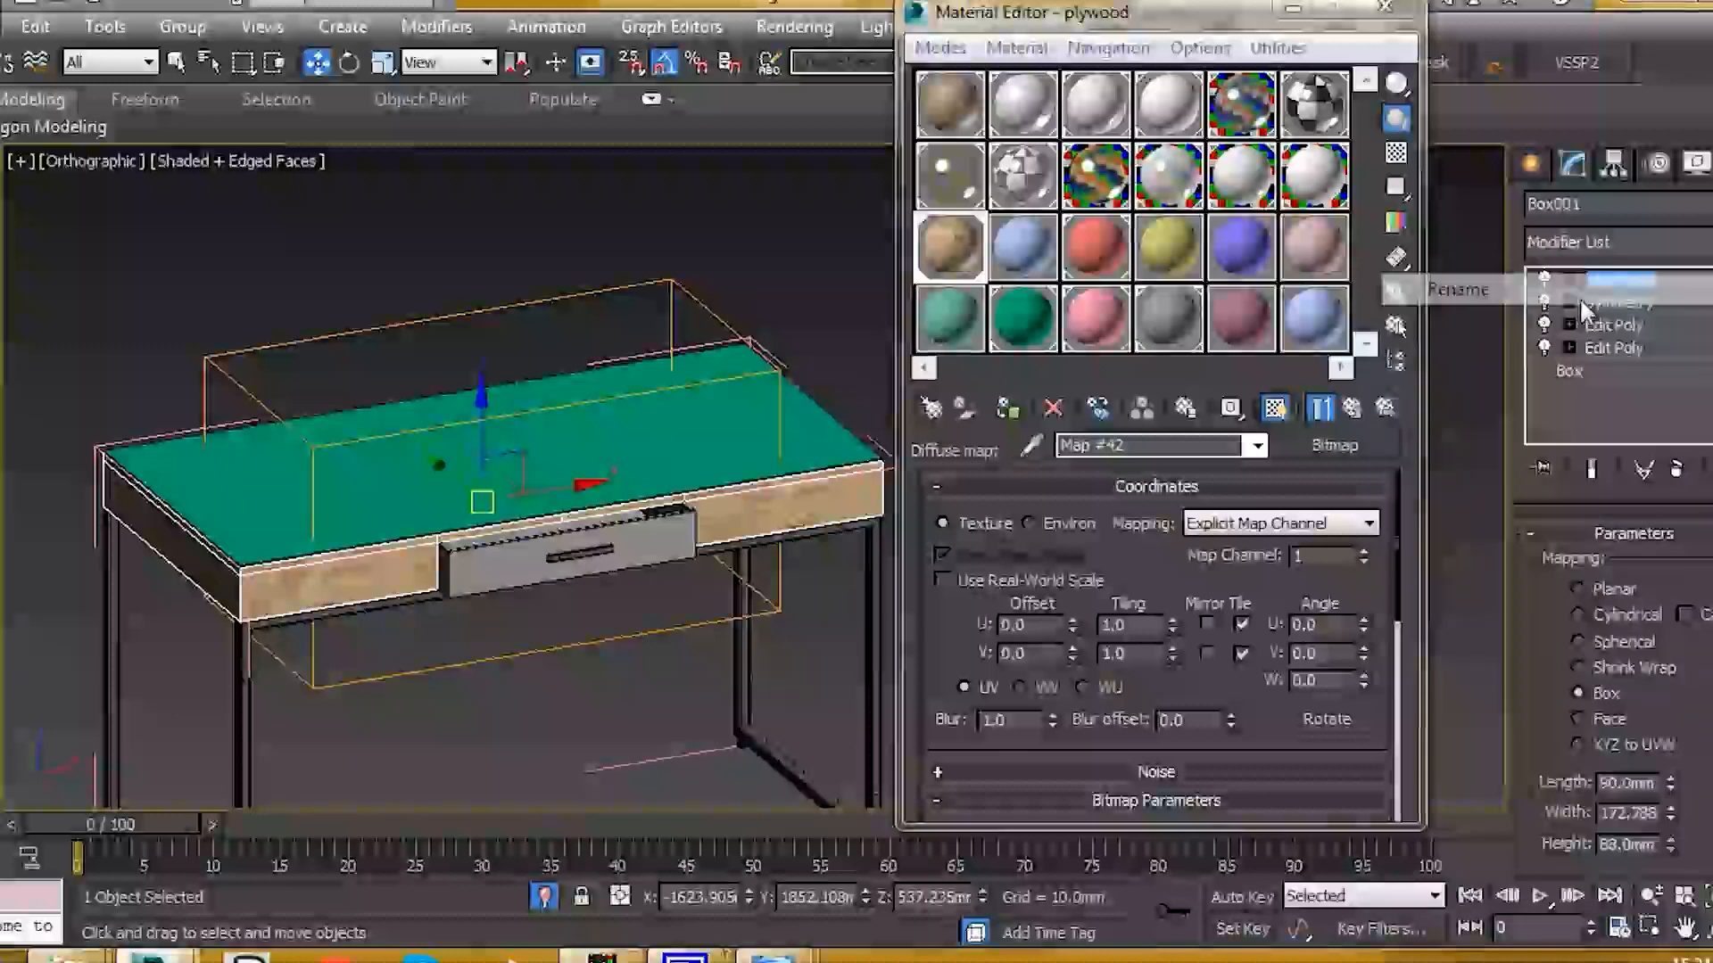
click(1630, 408)
right_click(1648, 285)
click(1482, 405)
scroll(464, 542, up, 3)
Step: Paste the UVW Map onto the drawer and assign it the plywood material
click(492, 558)
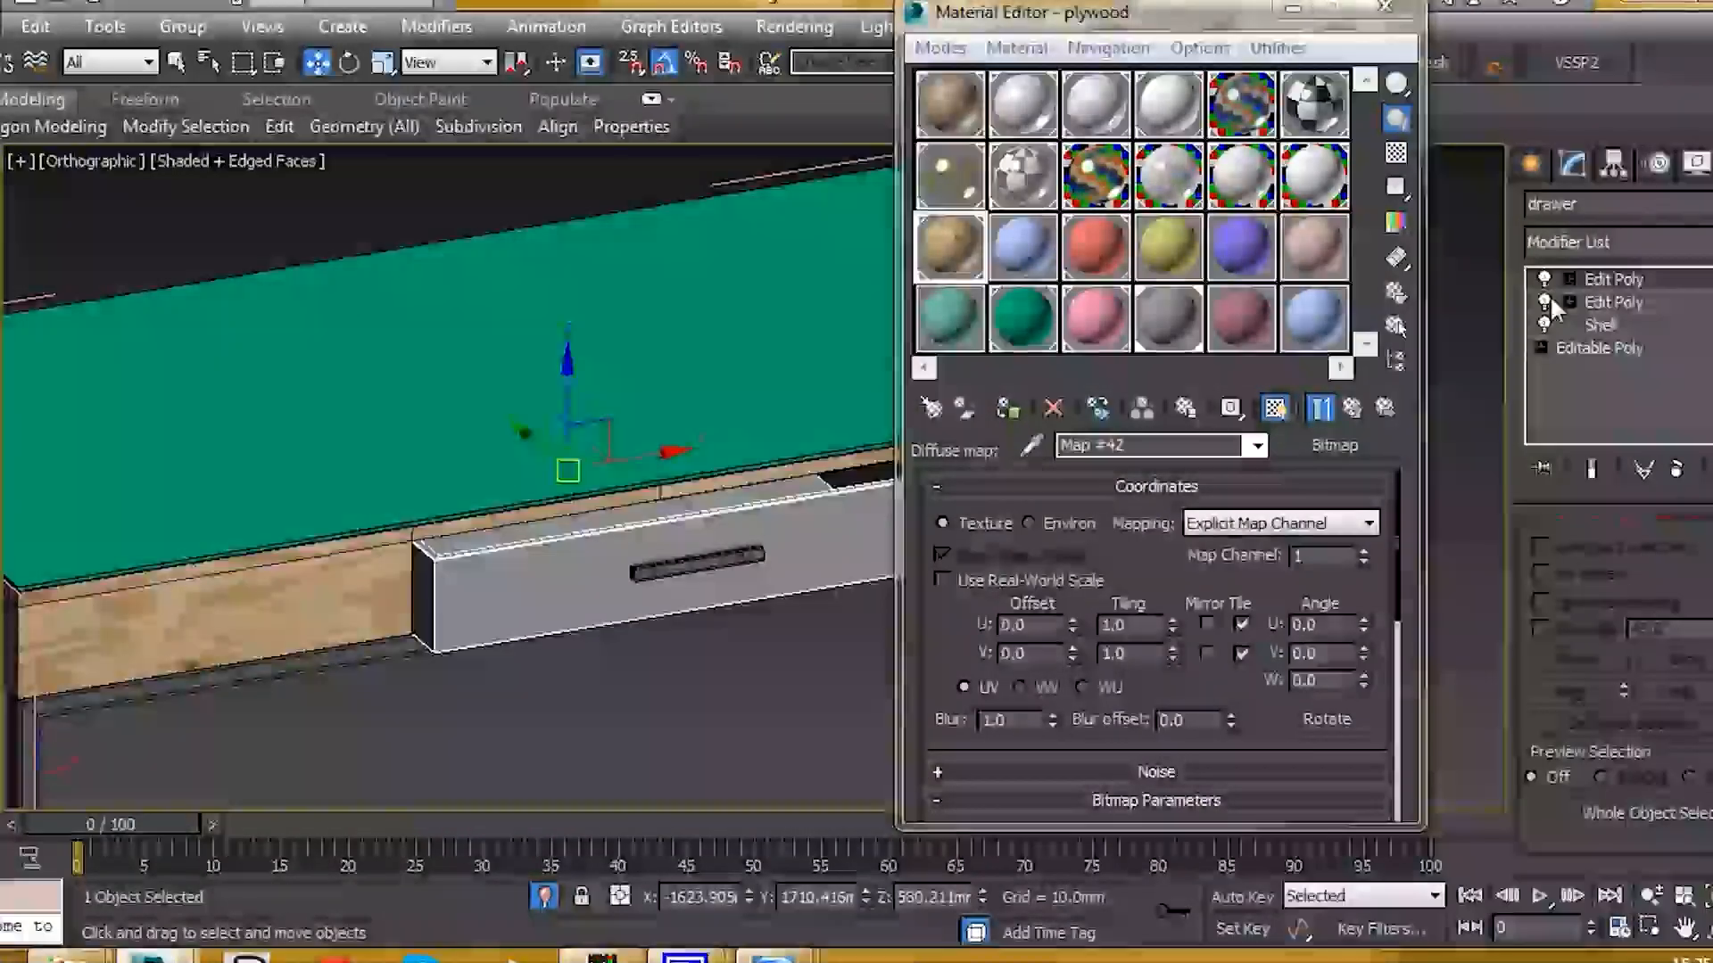
right_click(1597, 279)
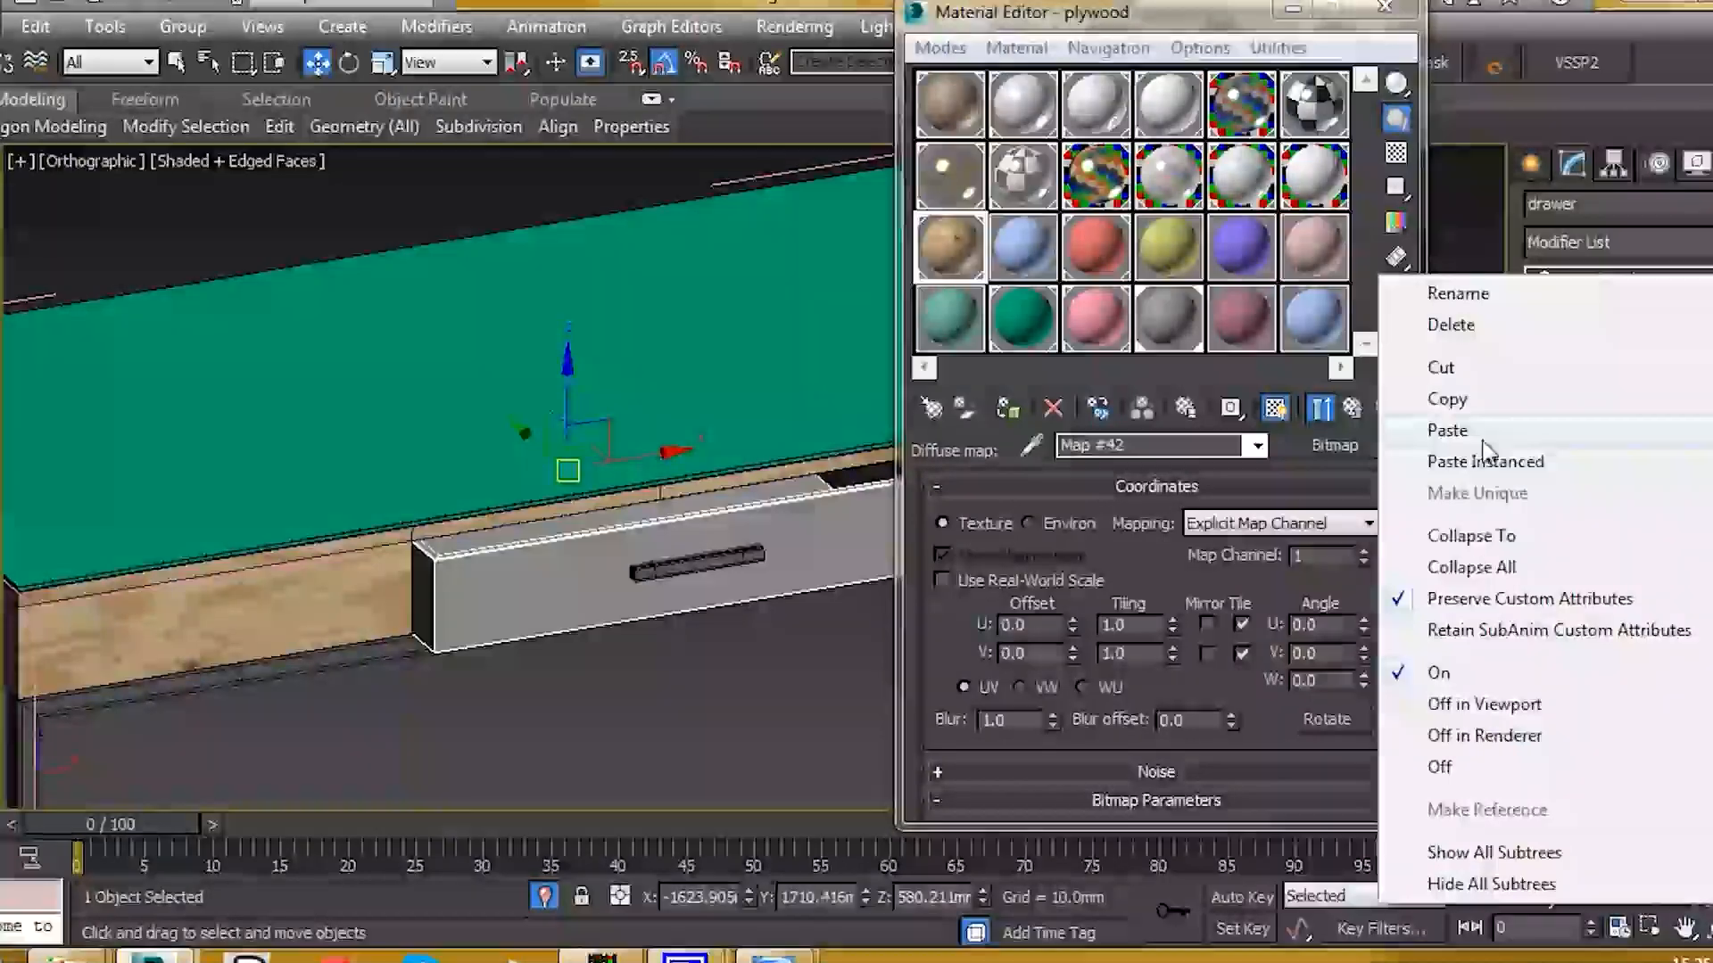
click(1447, 430)
click(1006, 405)
scroll(454, 646, up, 2)
scroll(473, 608, down, 2)
alt+middle_drag(472, 604, 664, 510)
scroll(437, 508, up, 3)
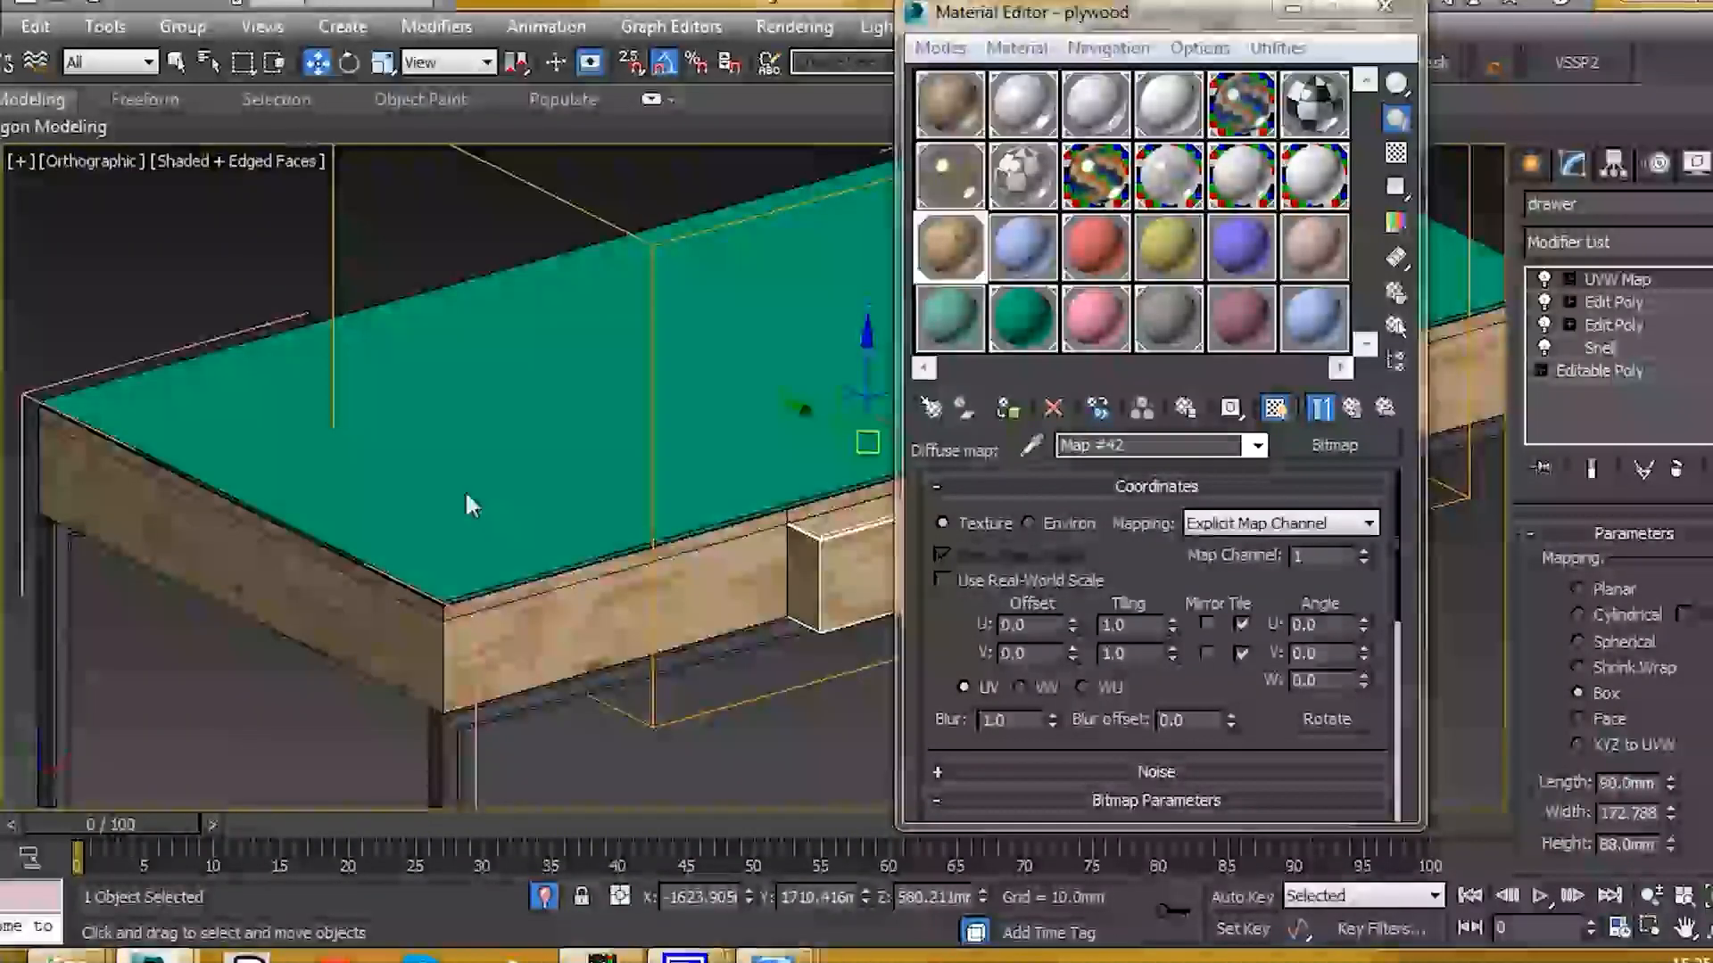
scroll(499, 504, up, 2)
Step: Assign the LAMPSHADE material to the desk's glass tabletop
click(444, 492)
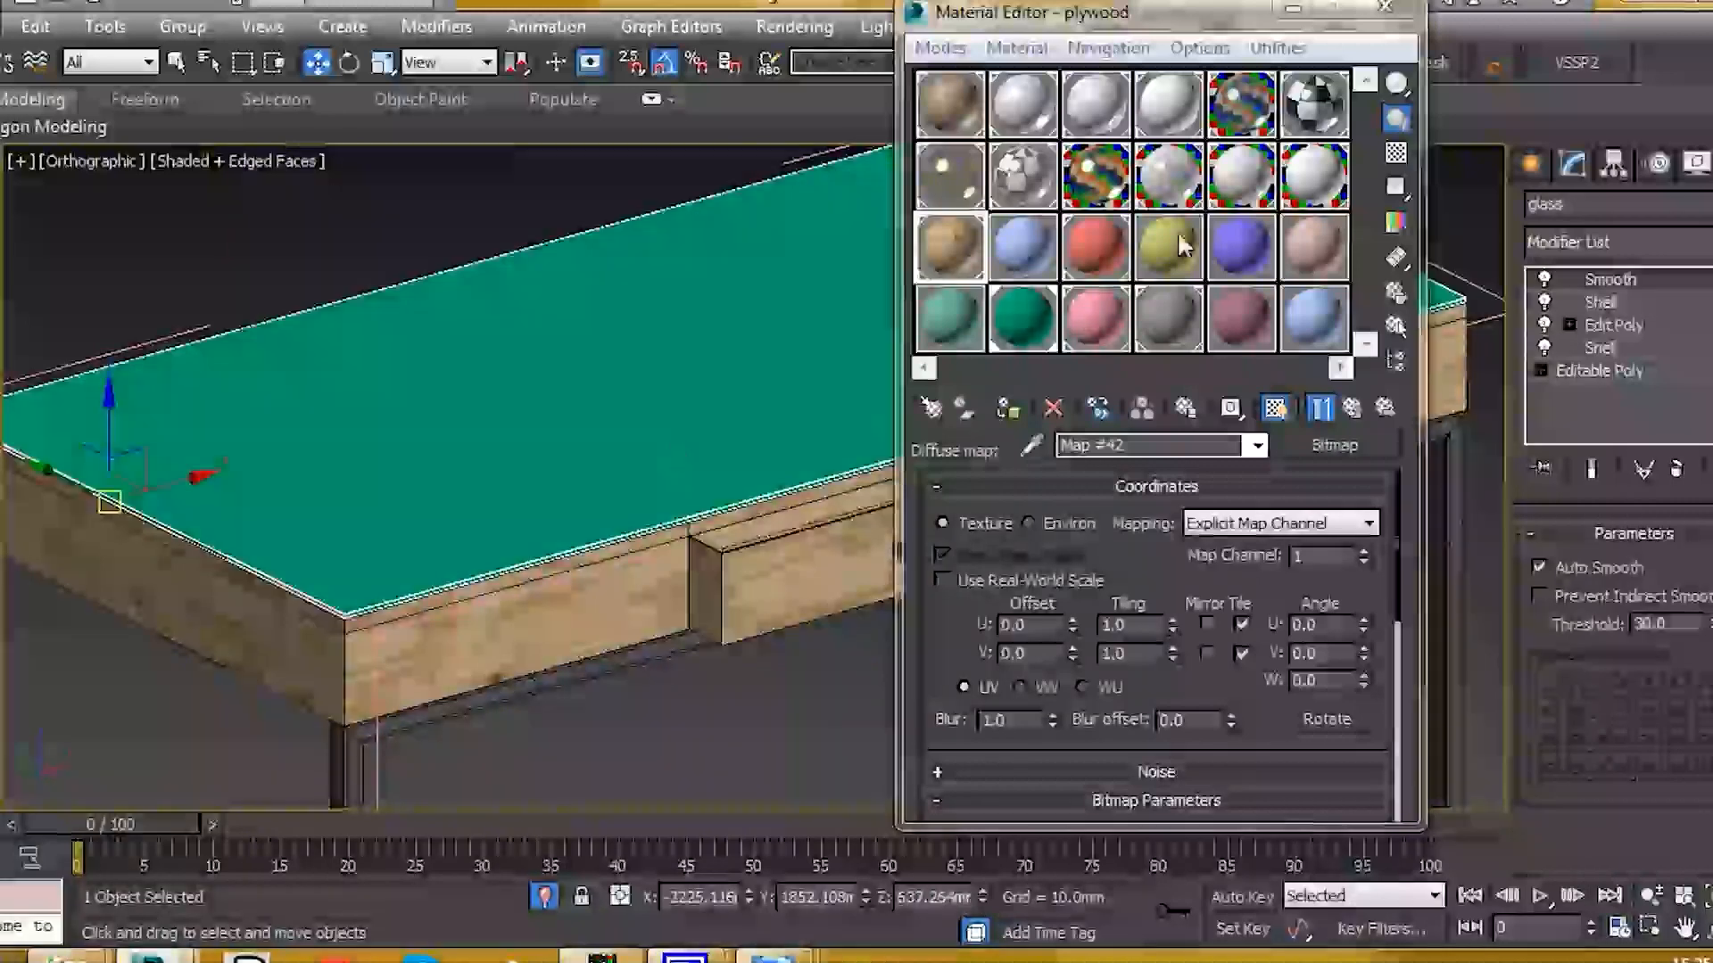
click(1093, 198)
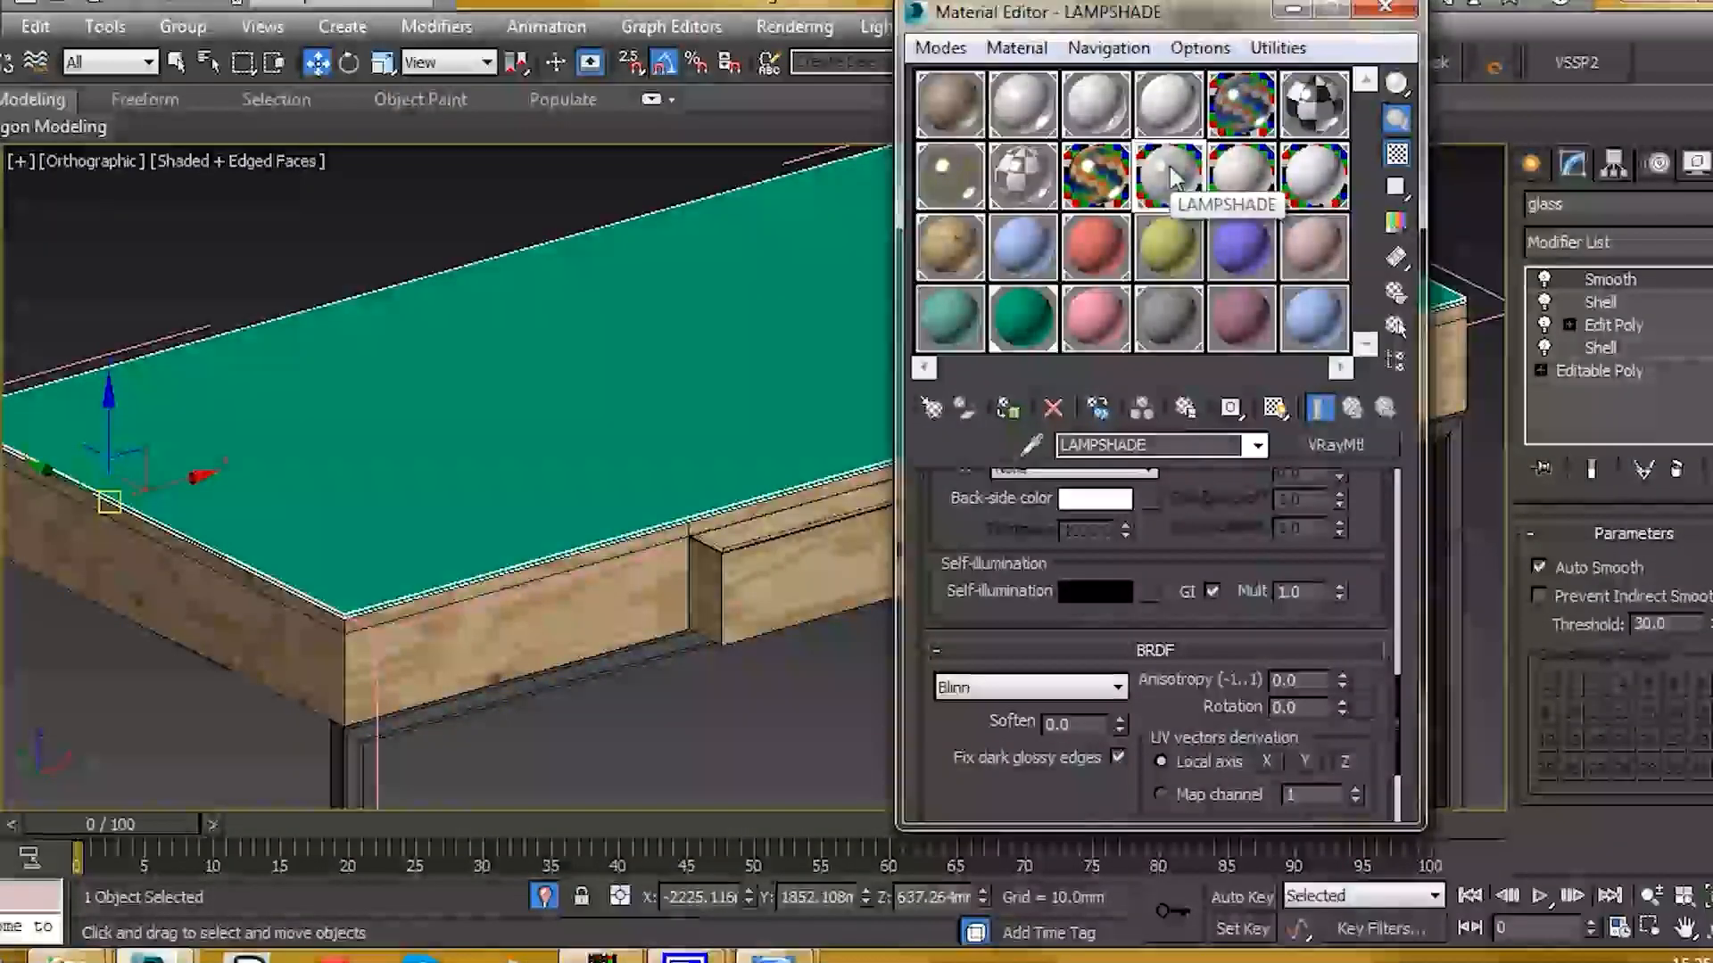
drag(1177, 34, 1294, 96)
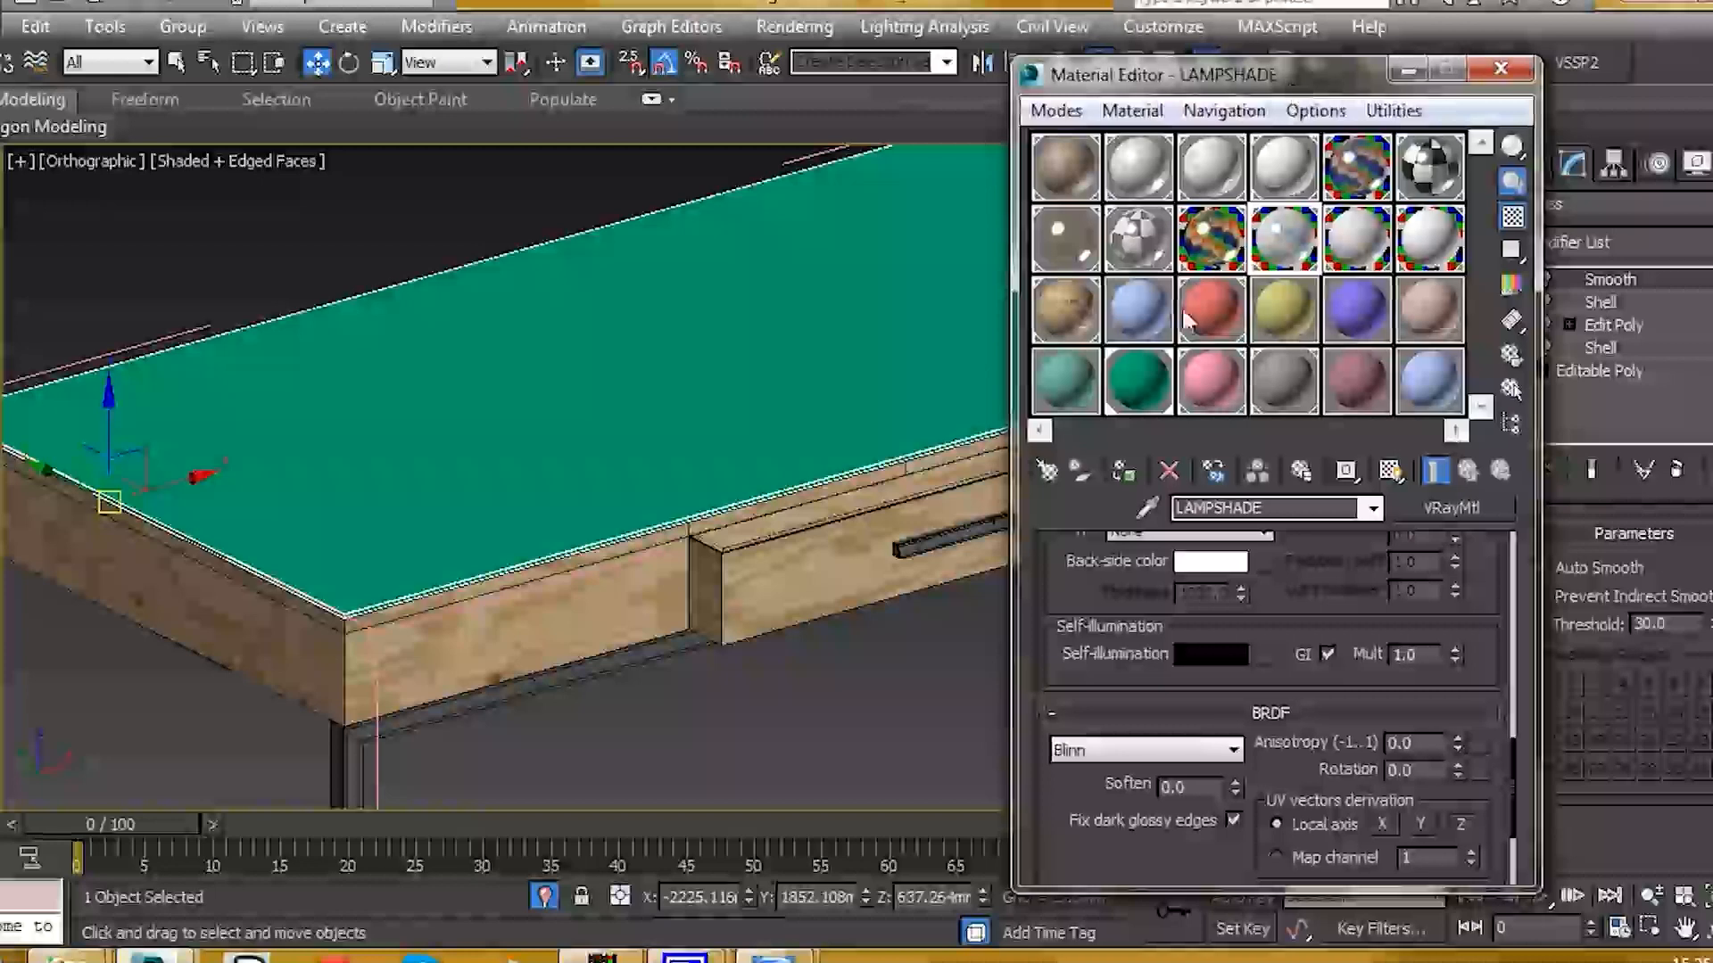
click(1122, 470)
scroll(500, 490, down, 5)
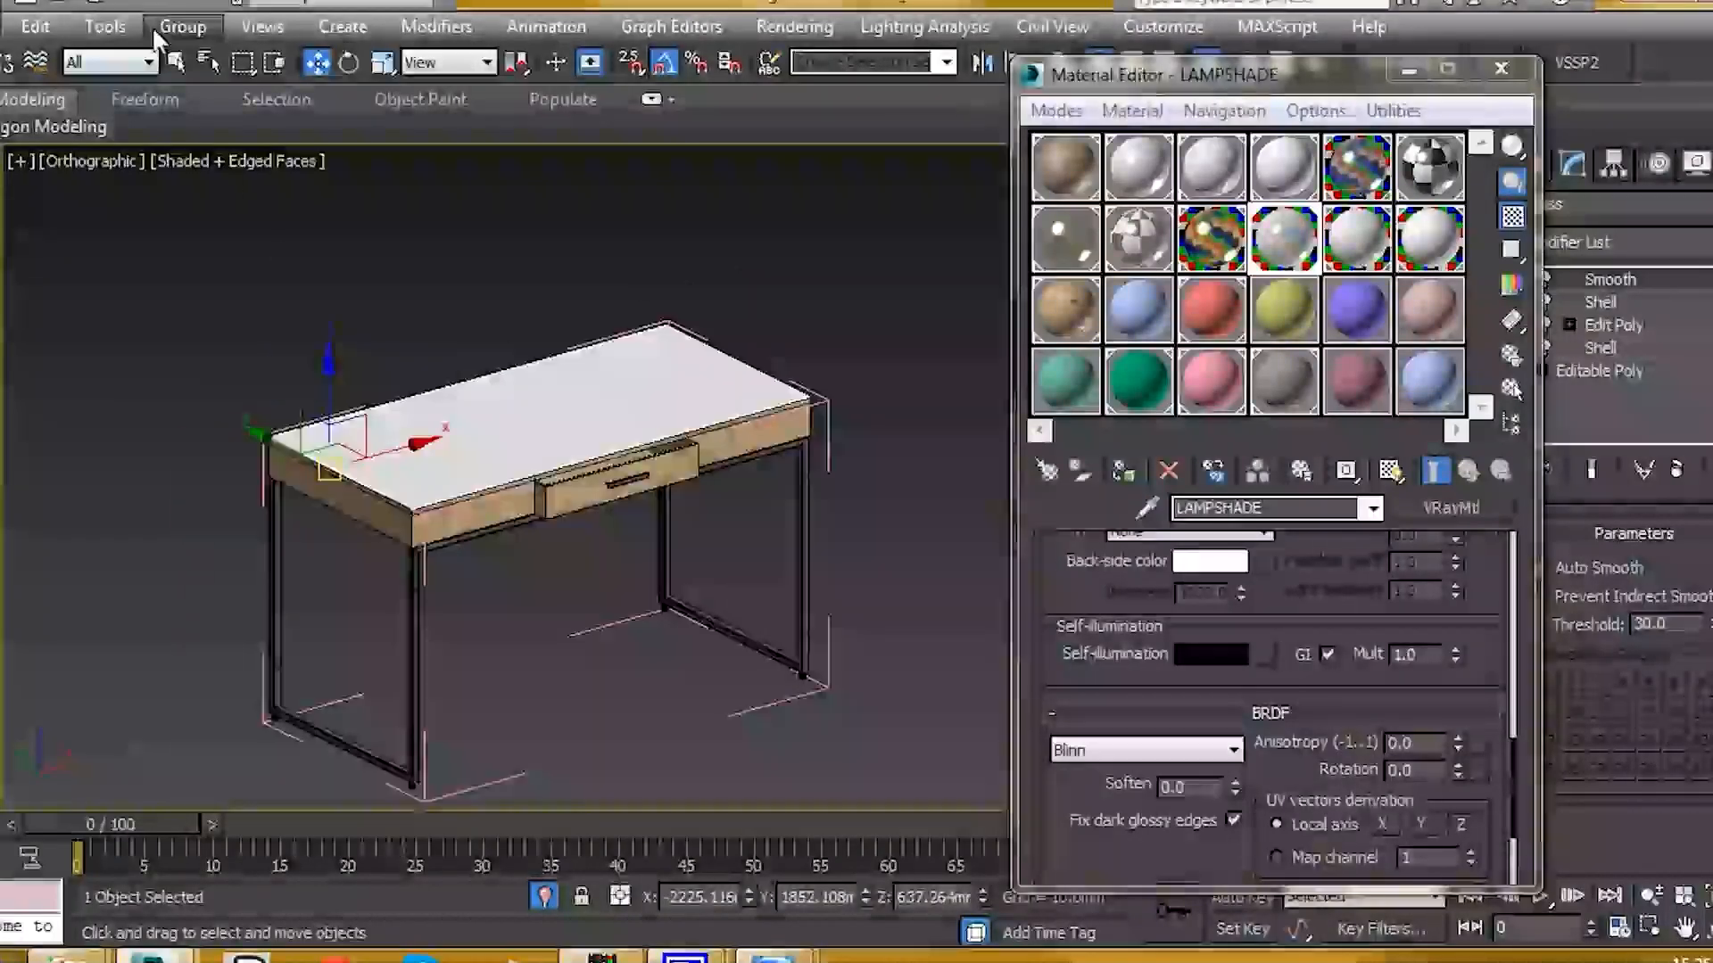
Step: Close the desk group
click(183, 26)
click(217, 169)
scroll(355, 366, down, 4)
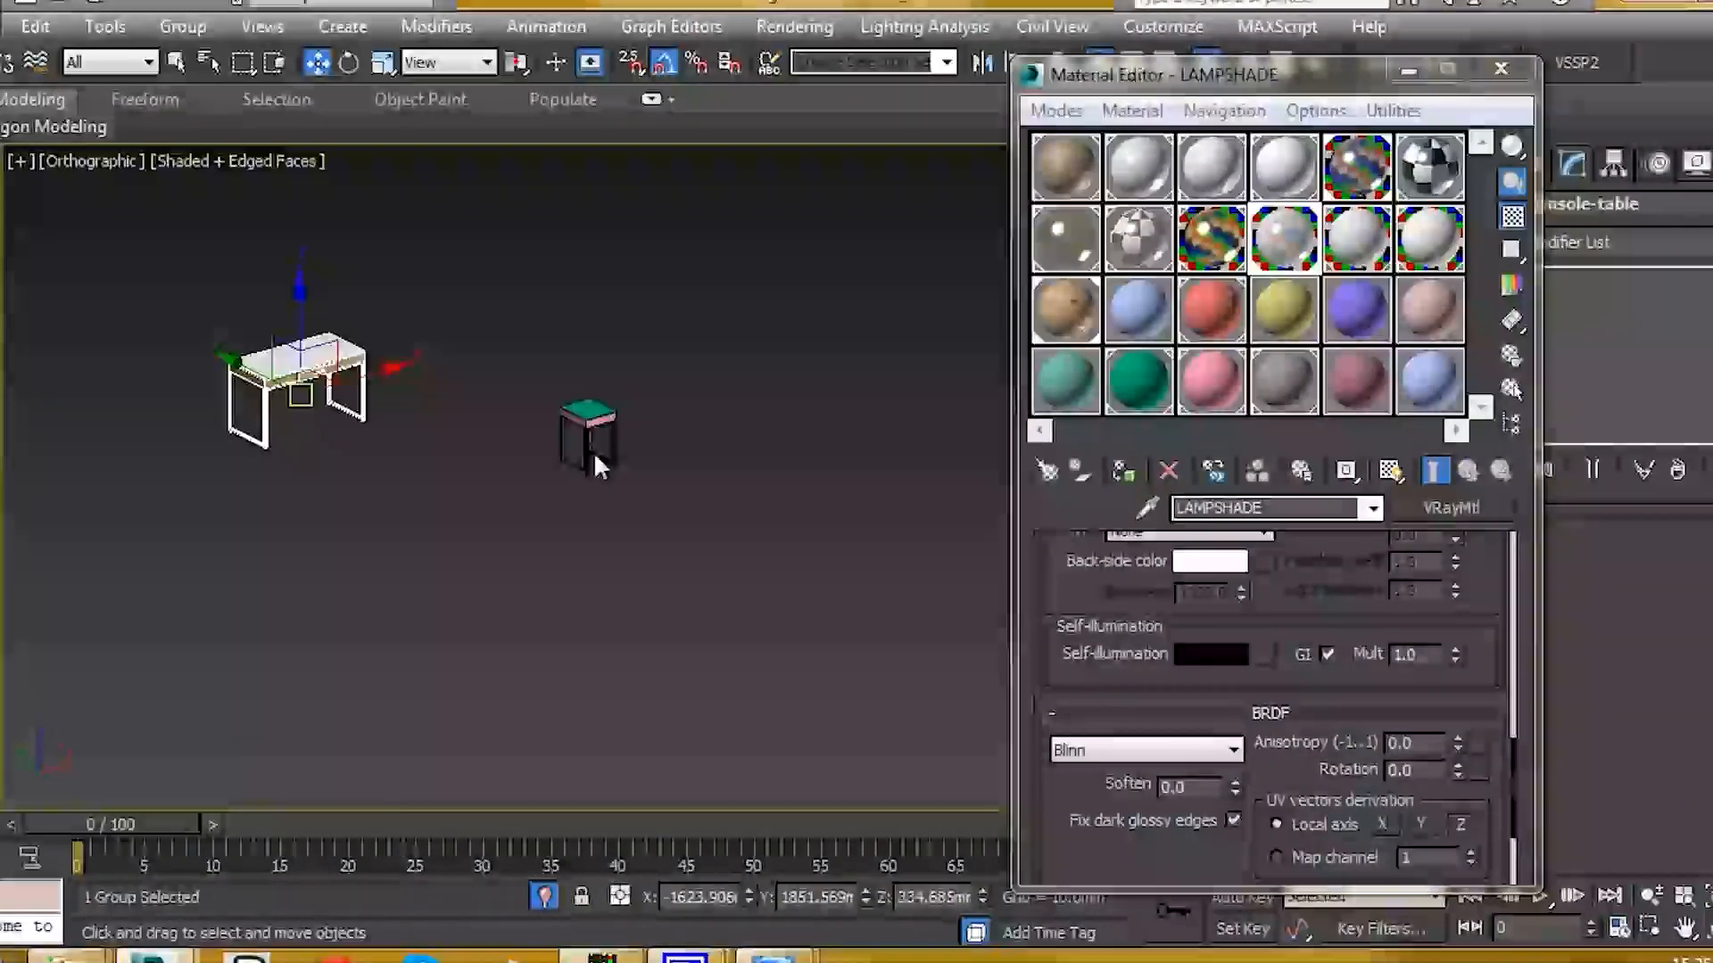
scroll(593, 452, up, 6)
scroll(559, 484, up, 3)
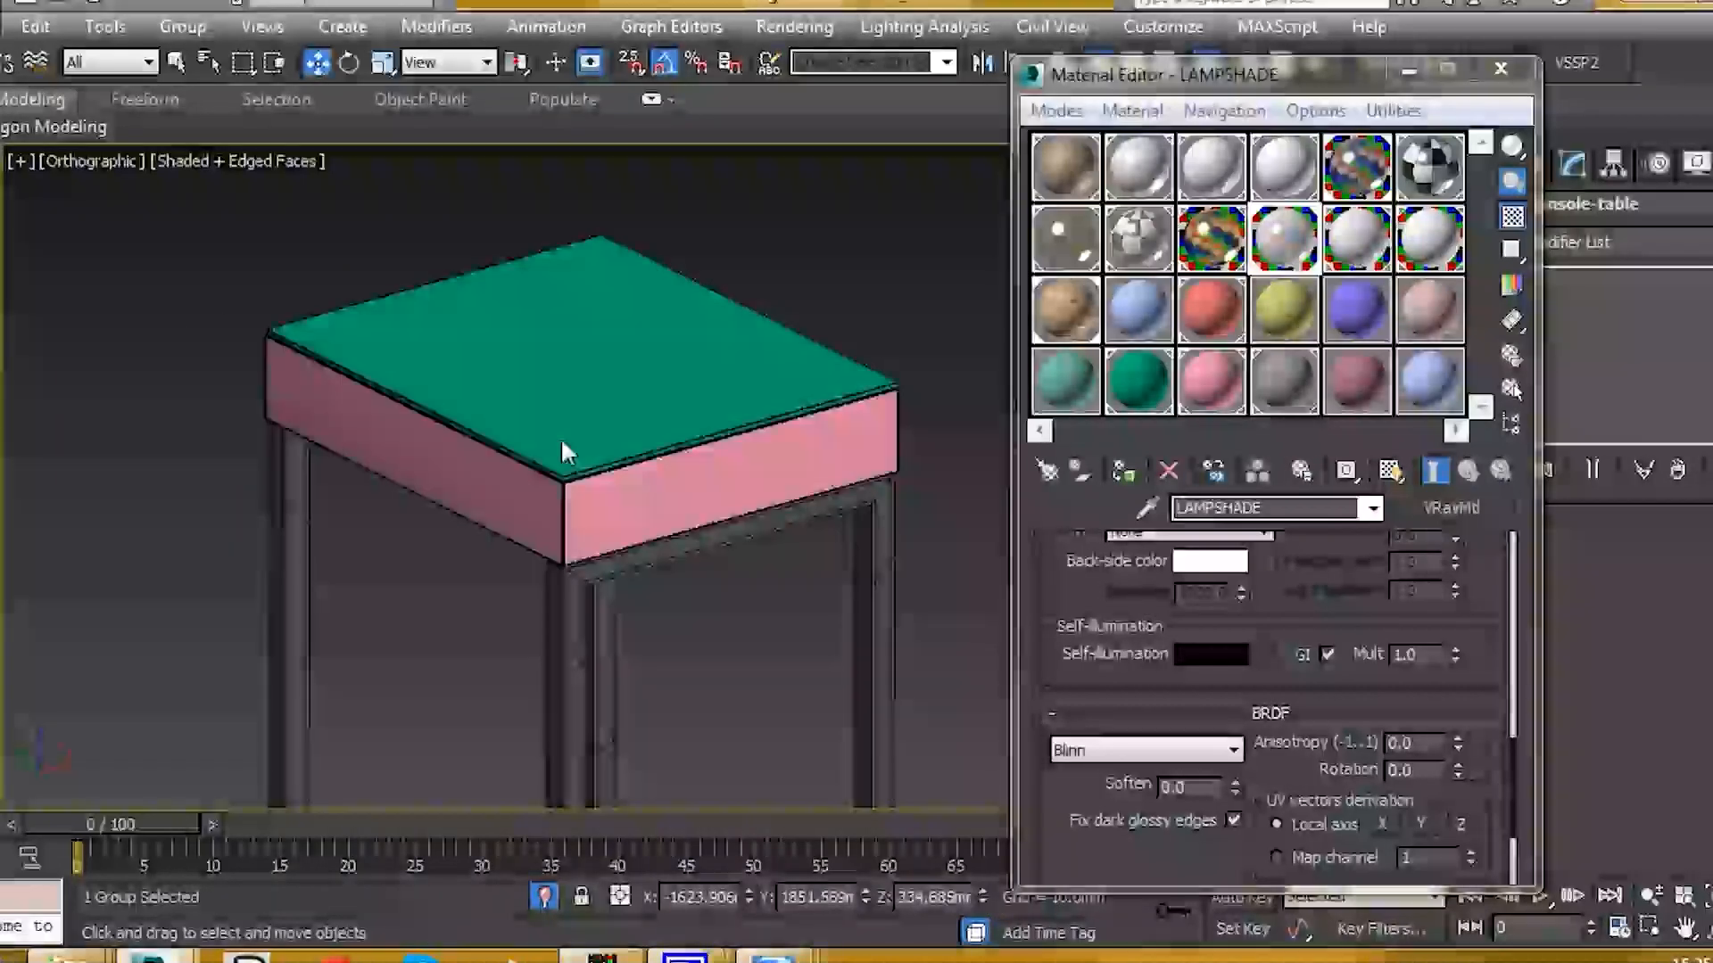
Step: Open the stool group and apply the LAMPSHADE material to its green top
click(561, 442)
click(183, 26)
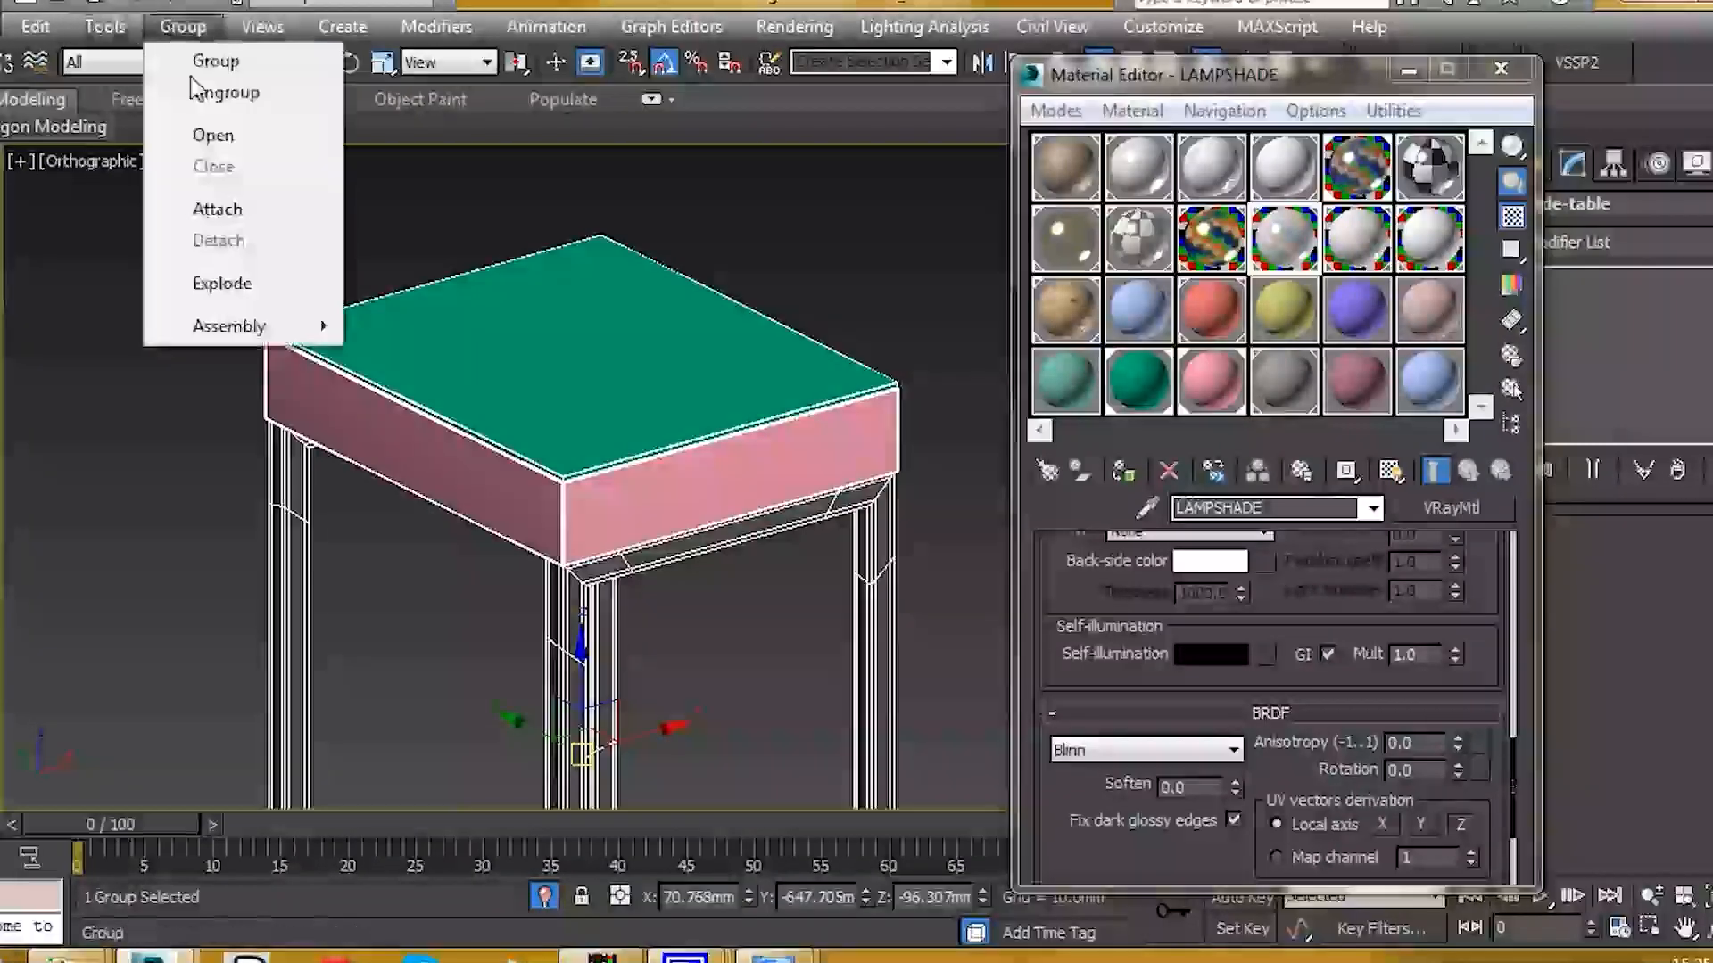
click(213, 135)
click(535, 316)
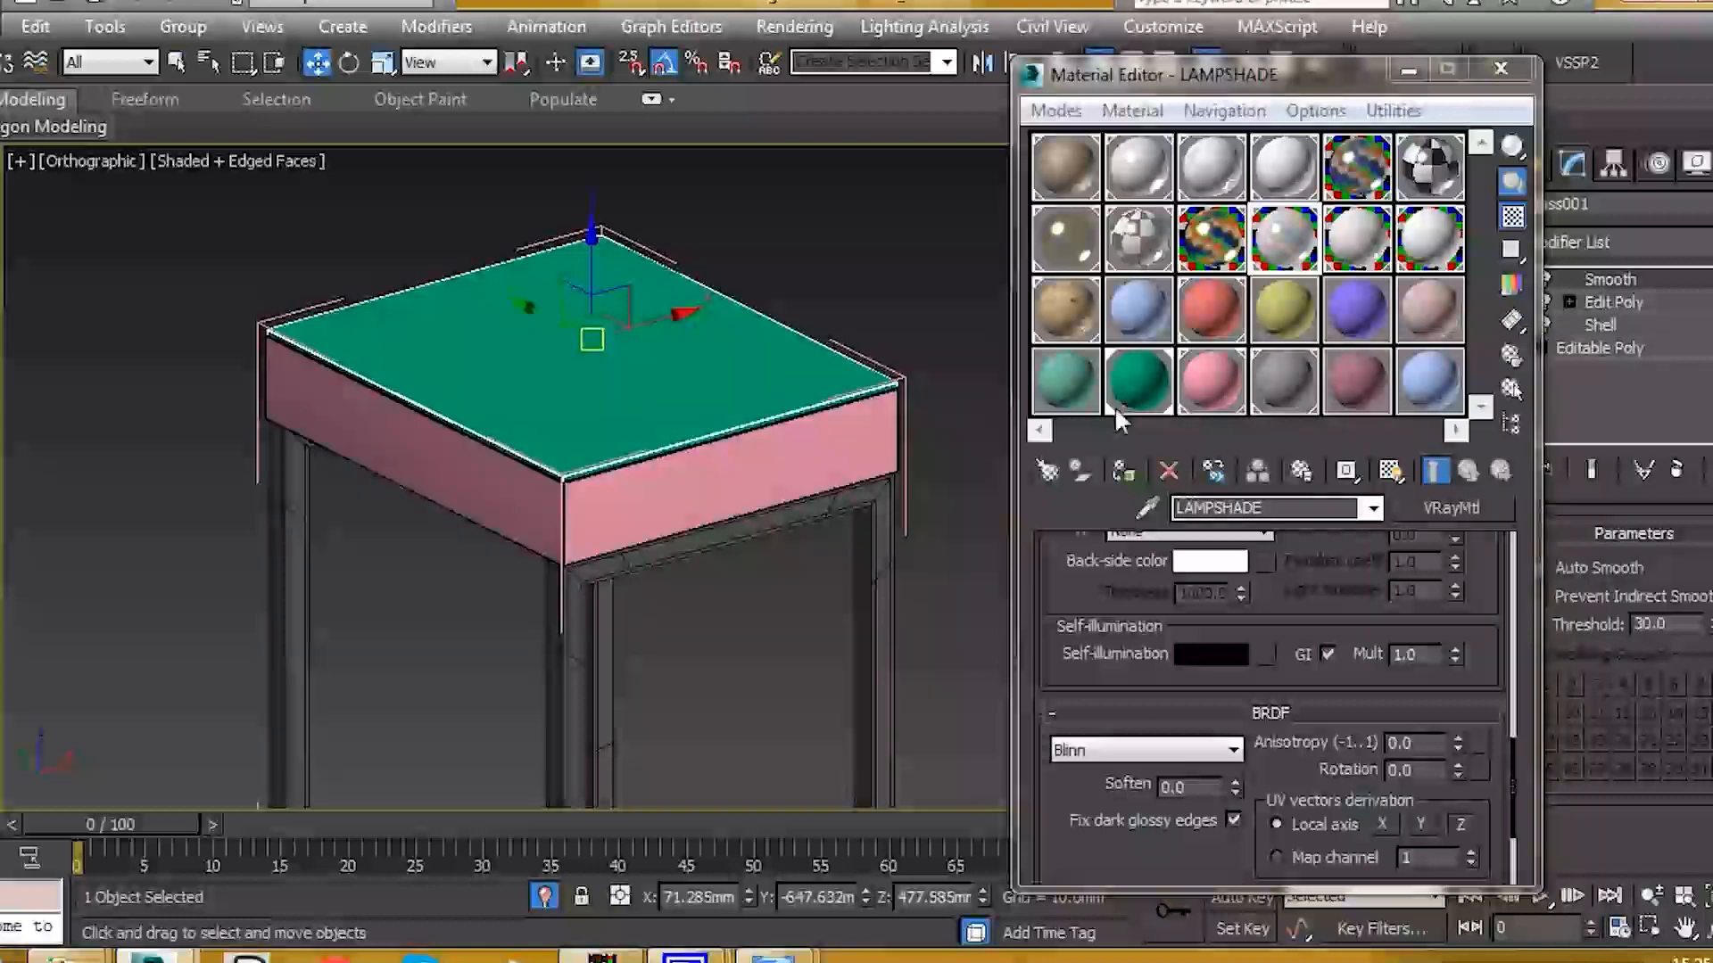
drag(1284, 239, 807, 411)
Step: Select the stool's pink side box and make plywood the active material
middle_drag(554, 434, 620, 429)
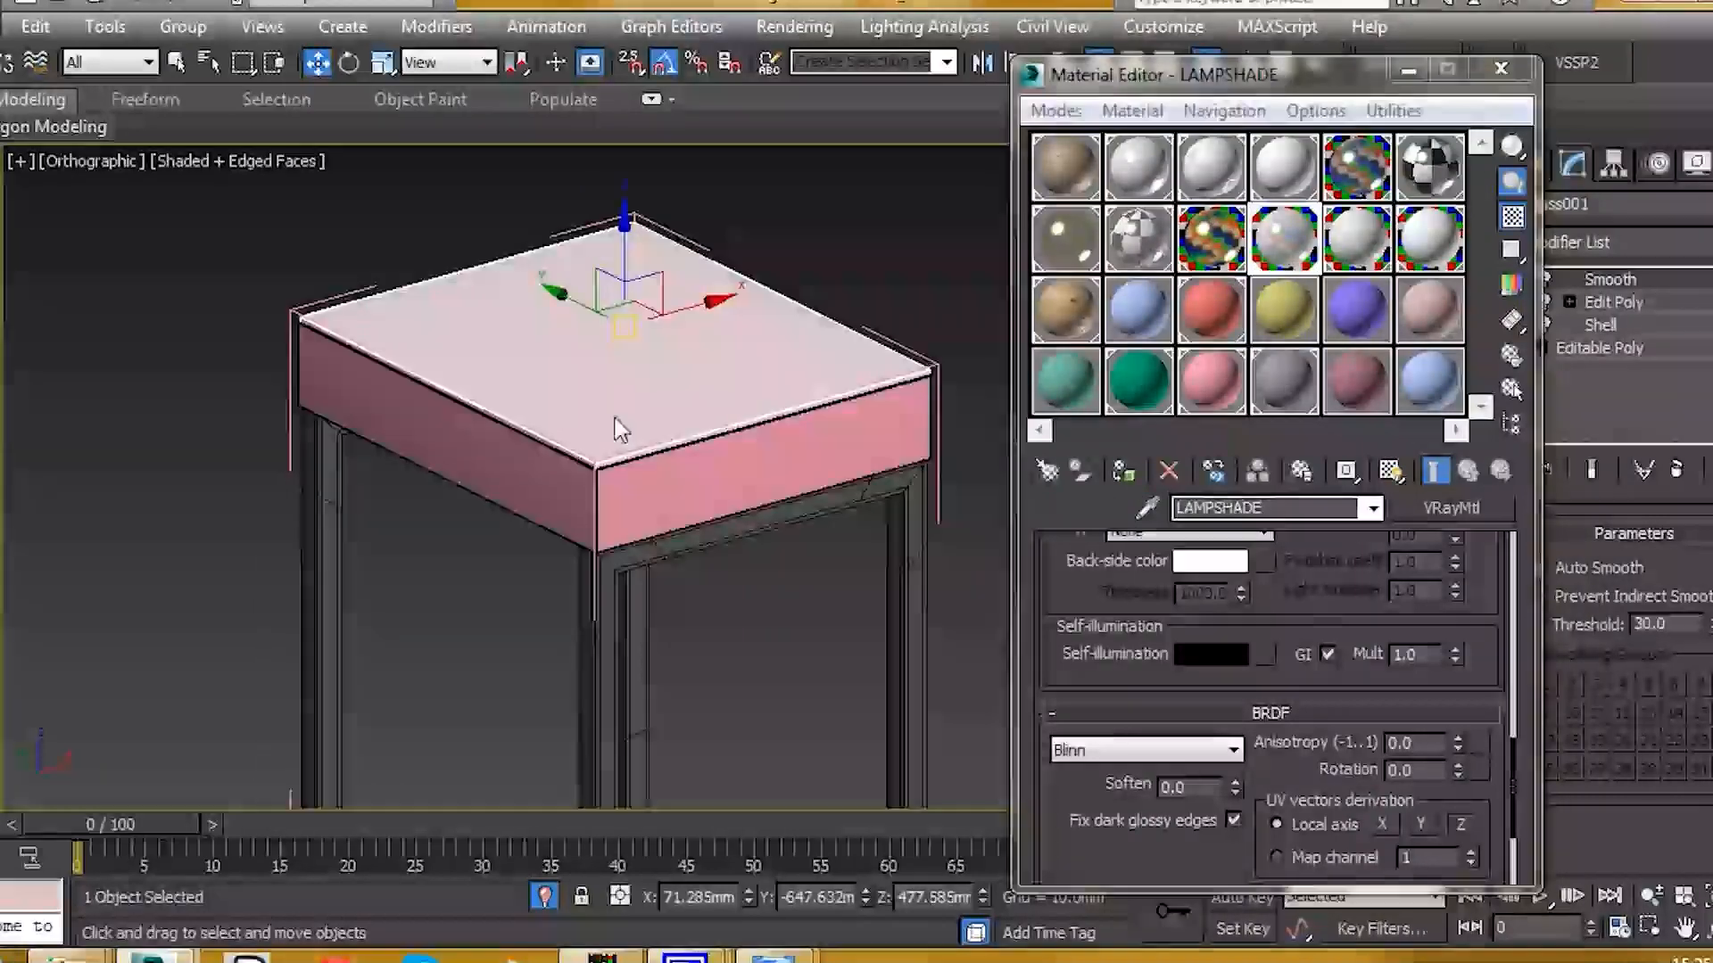
scroll(633, 490, up, 4)
click(635, 493)
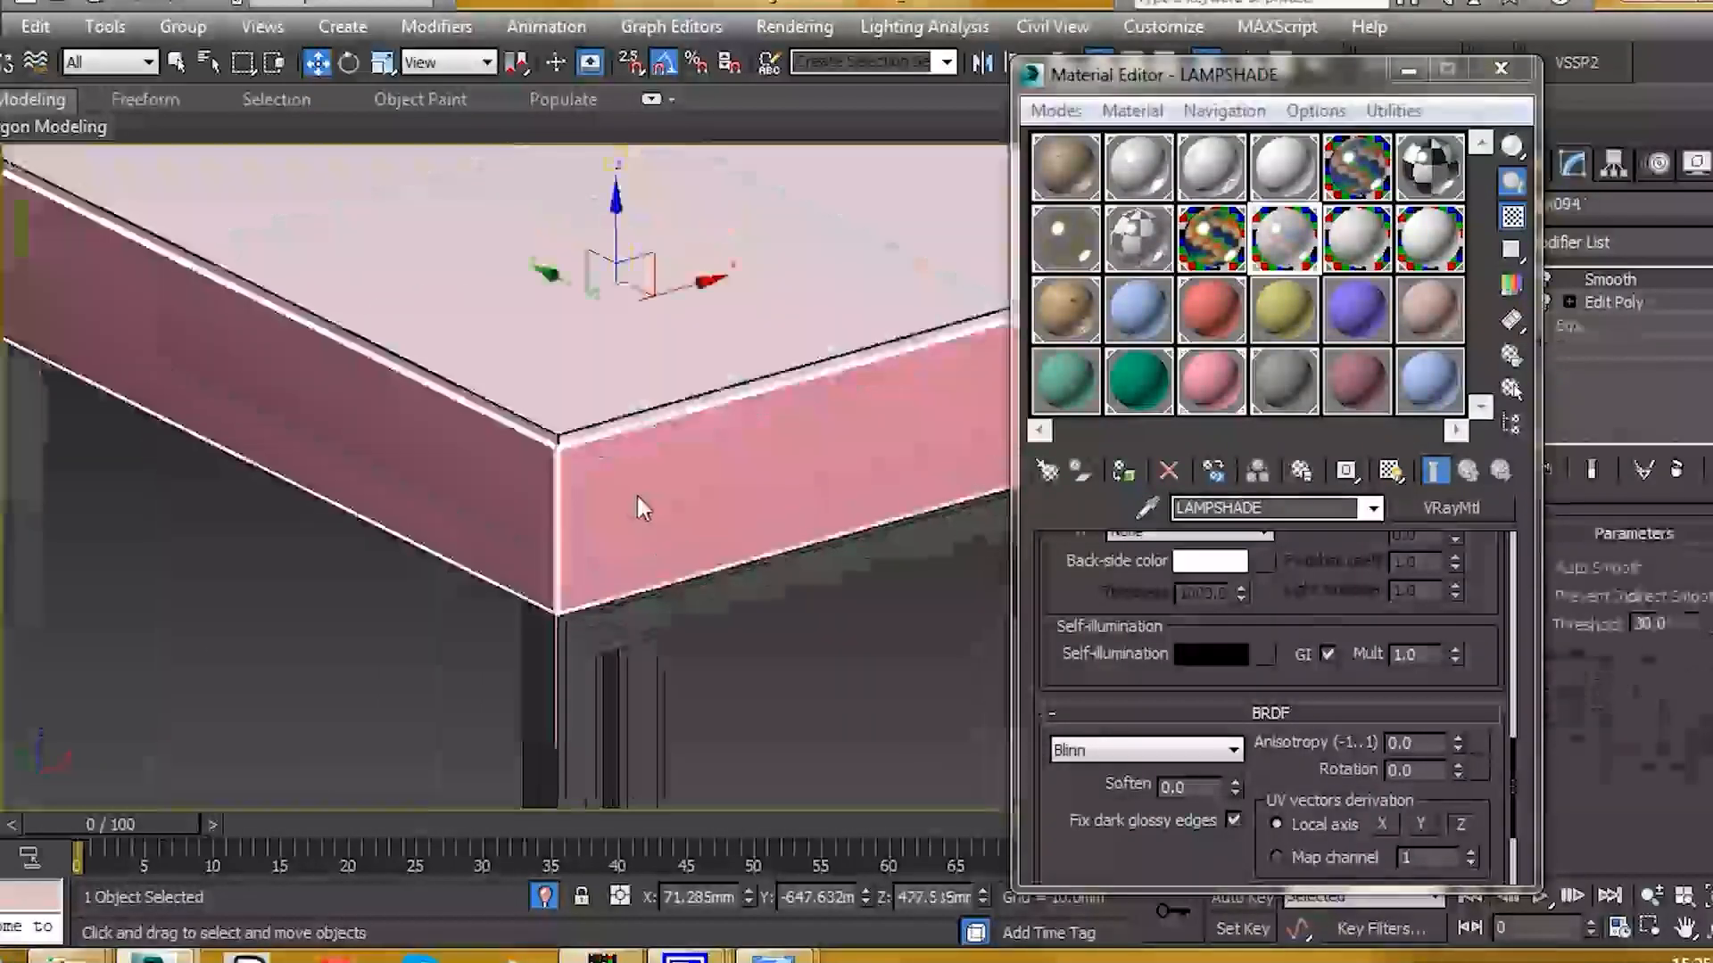
click(1053, 321)
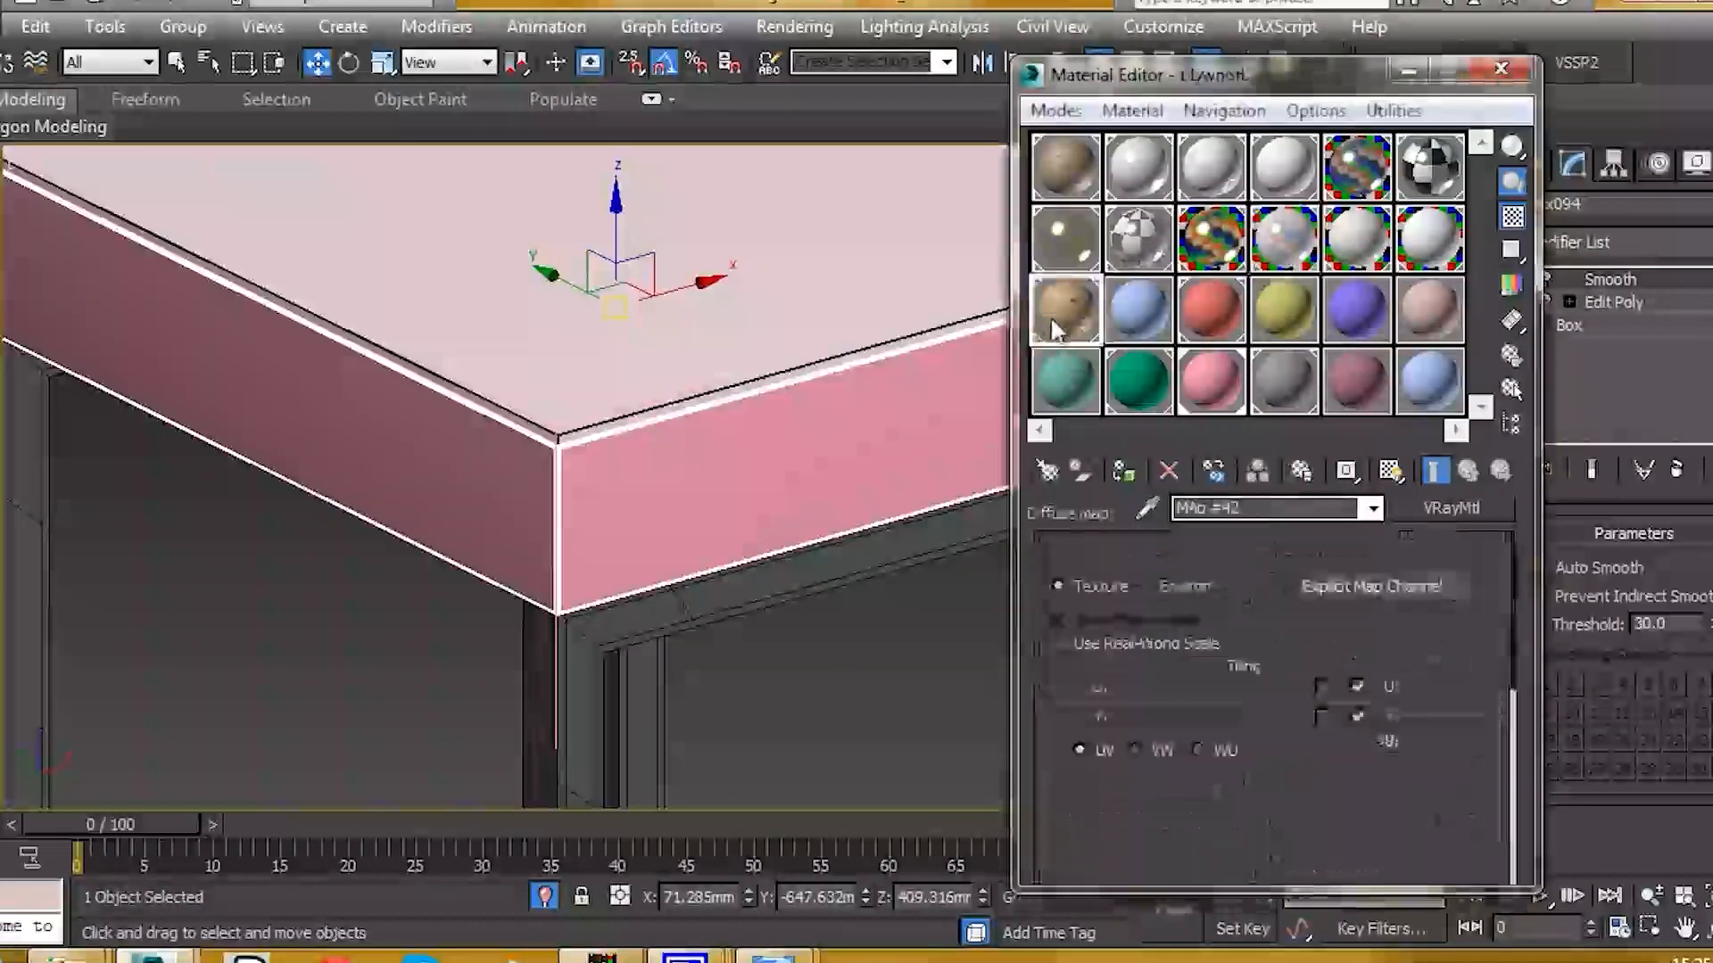
Step: Assign plywood to the side box, box-map it at roughly 389 × 476 × 209, and close the editor
click(1122, 470)
scroll(694, 455, down, 3)
click(1633, 242)
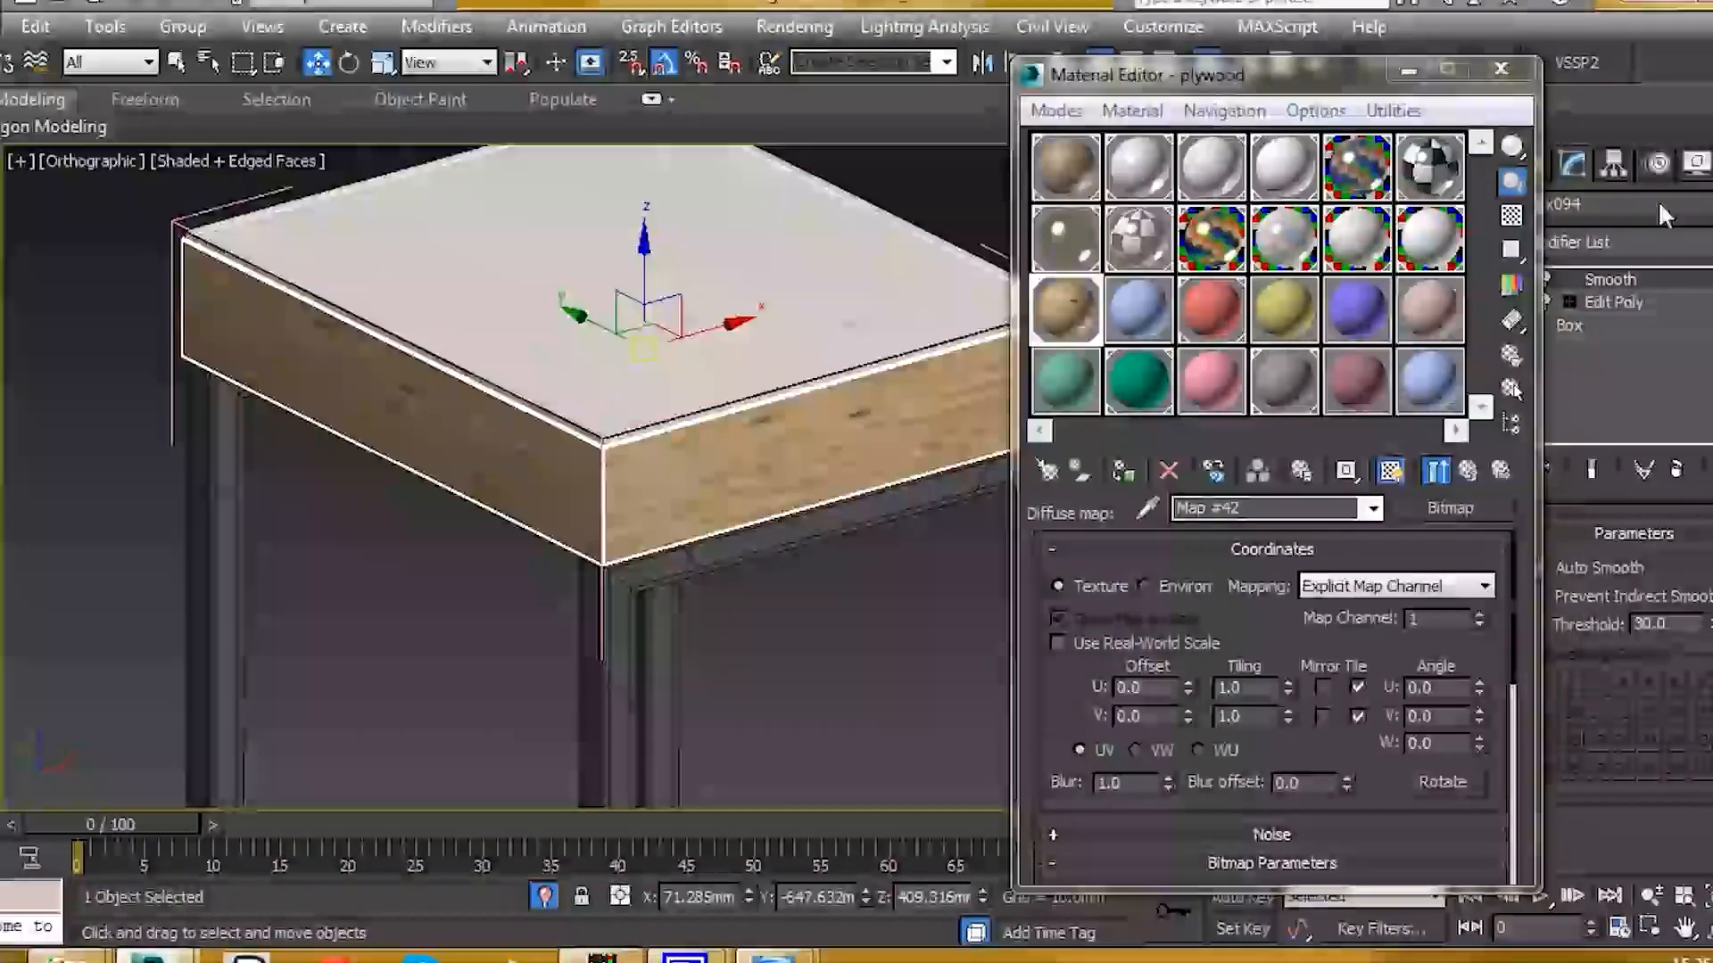
scroll(1605, 580, down, 5)
click(1624, 699)
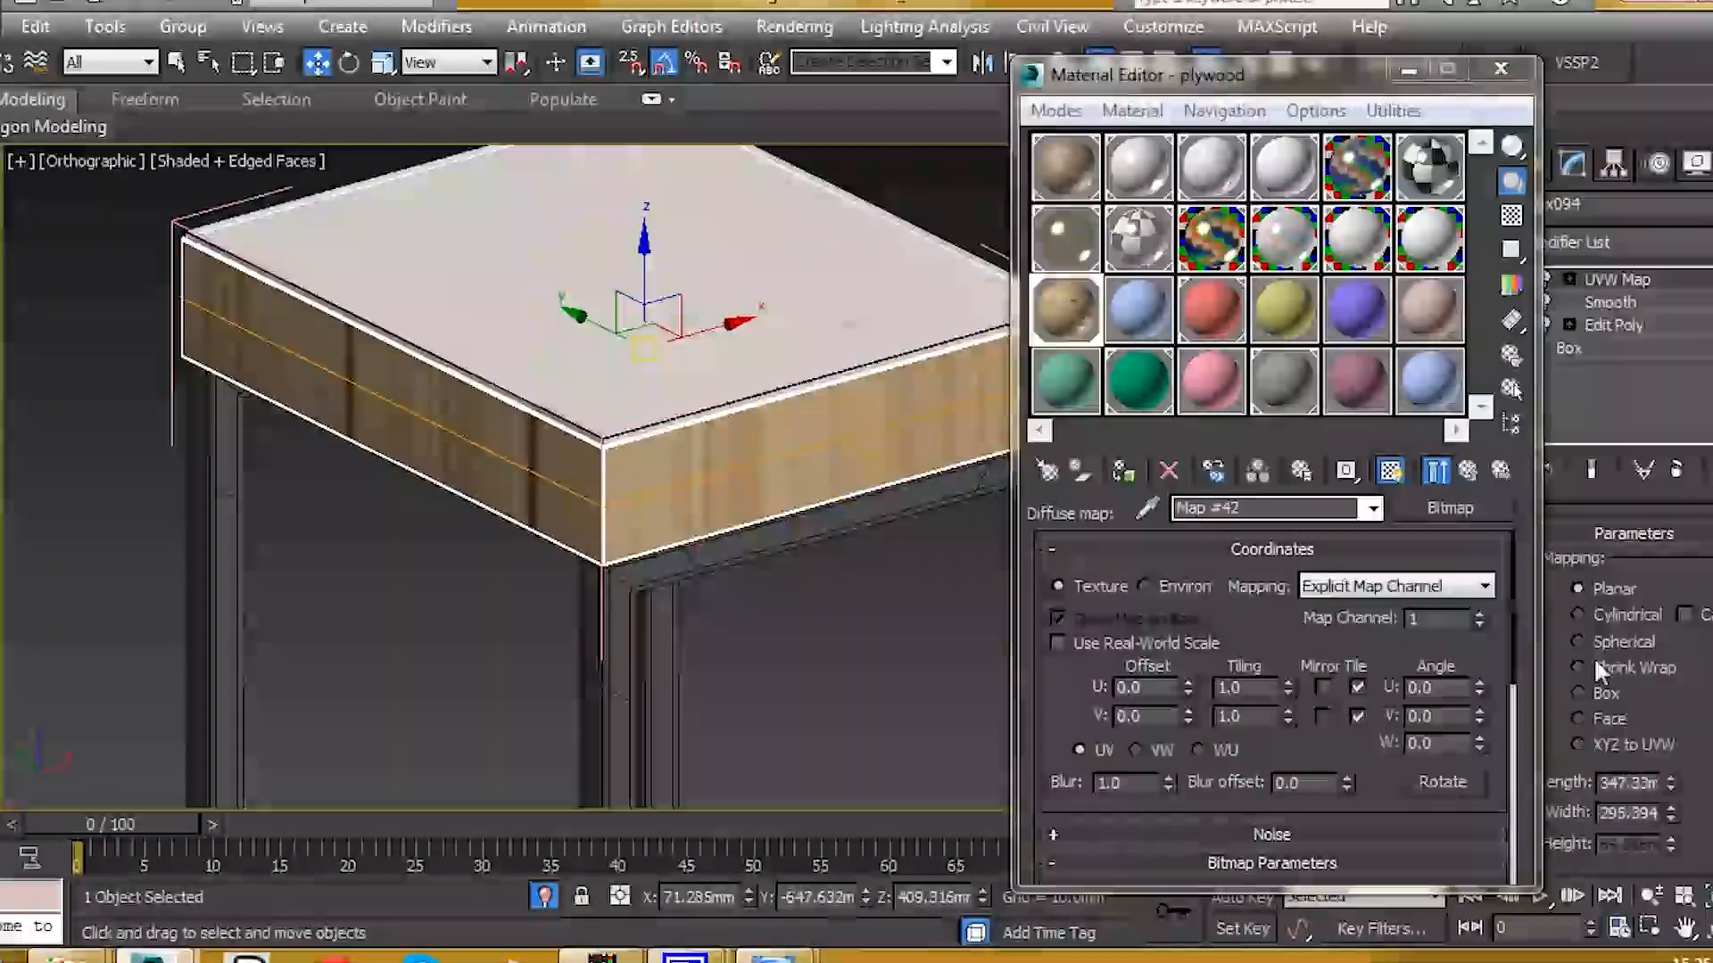
click(1583, 694)
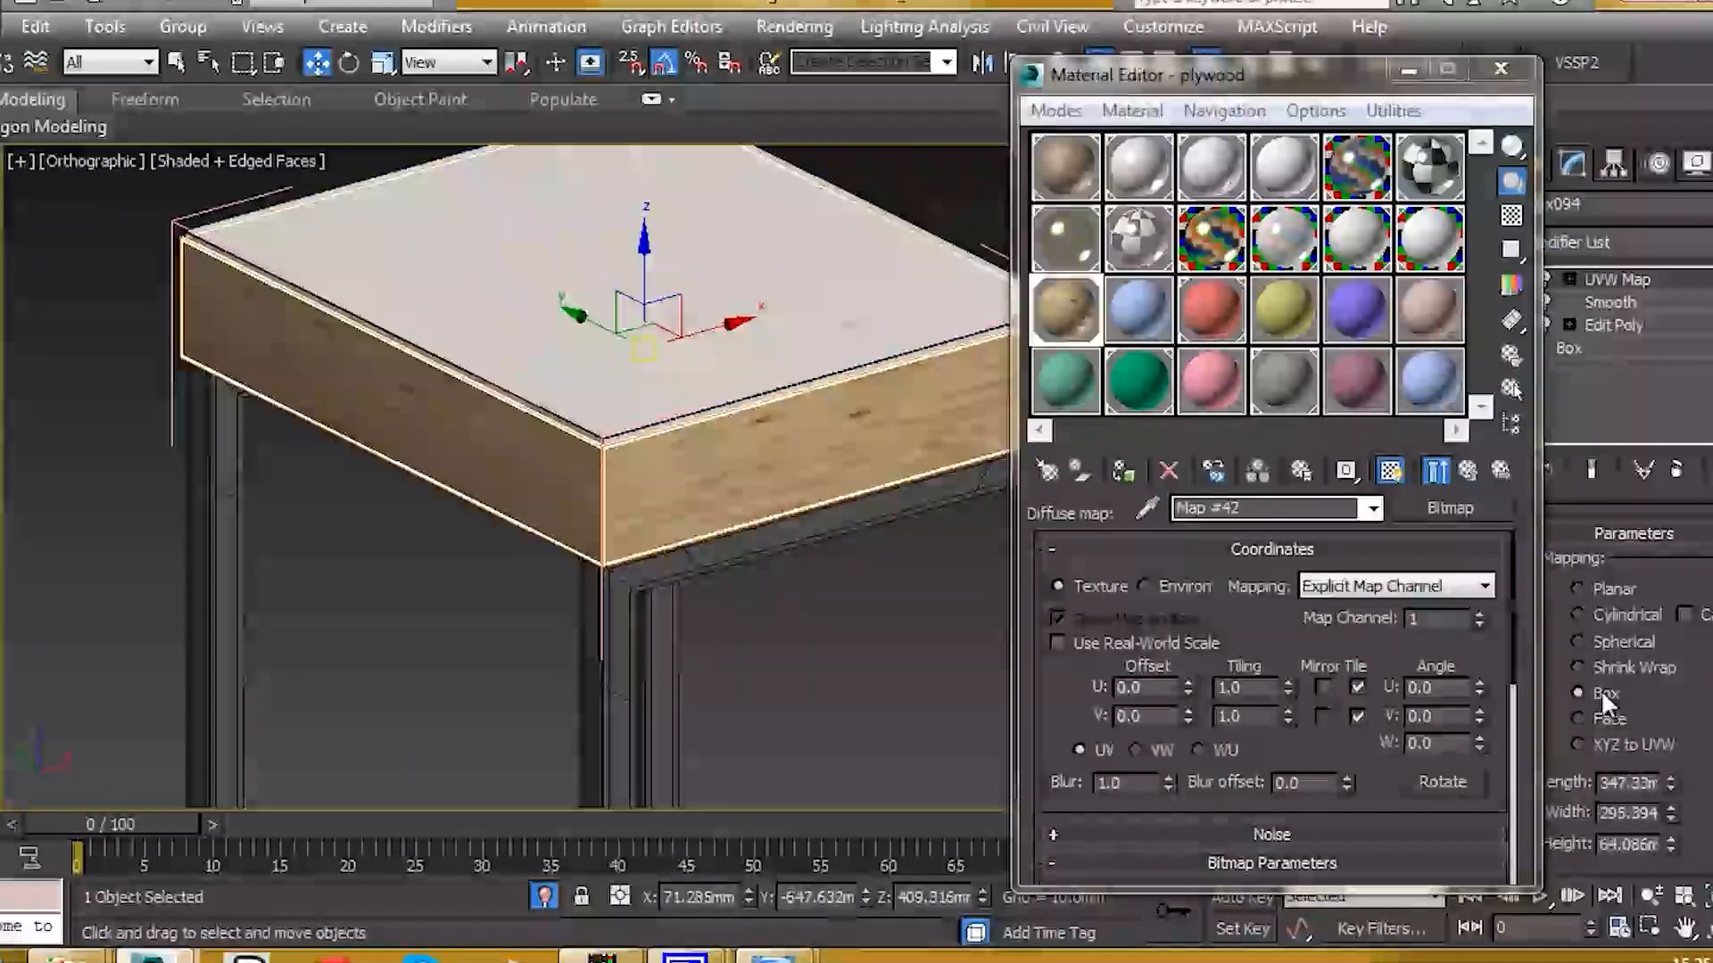
mouse_move(1669, 789)
mouse_down()
mouse_move(1693, 765)
mouse_move(1672, 807)
mouse_move(1670, 785)
mouse_up()
drag(1671, 846, 1652, 524)
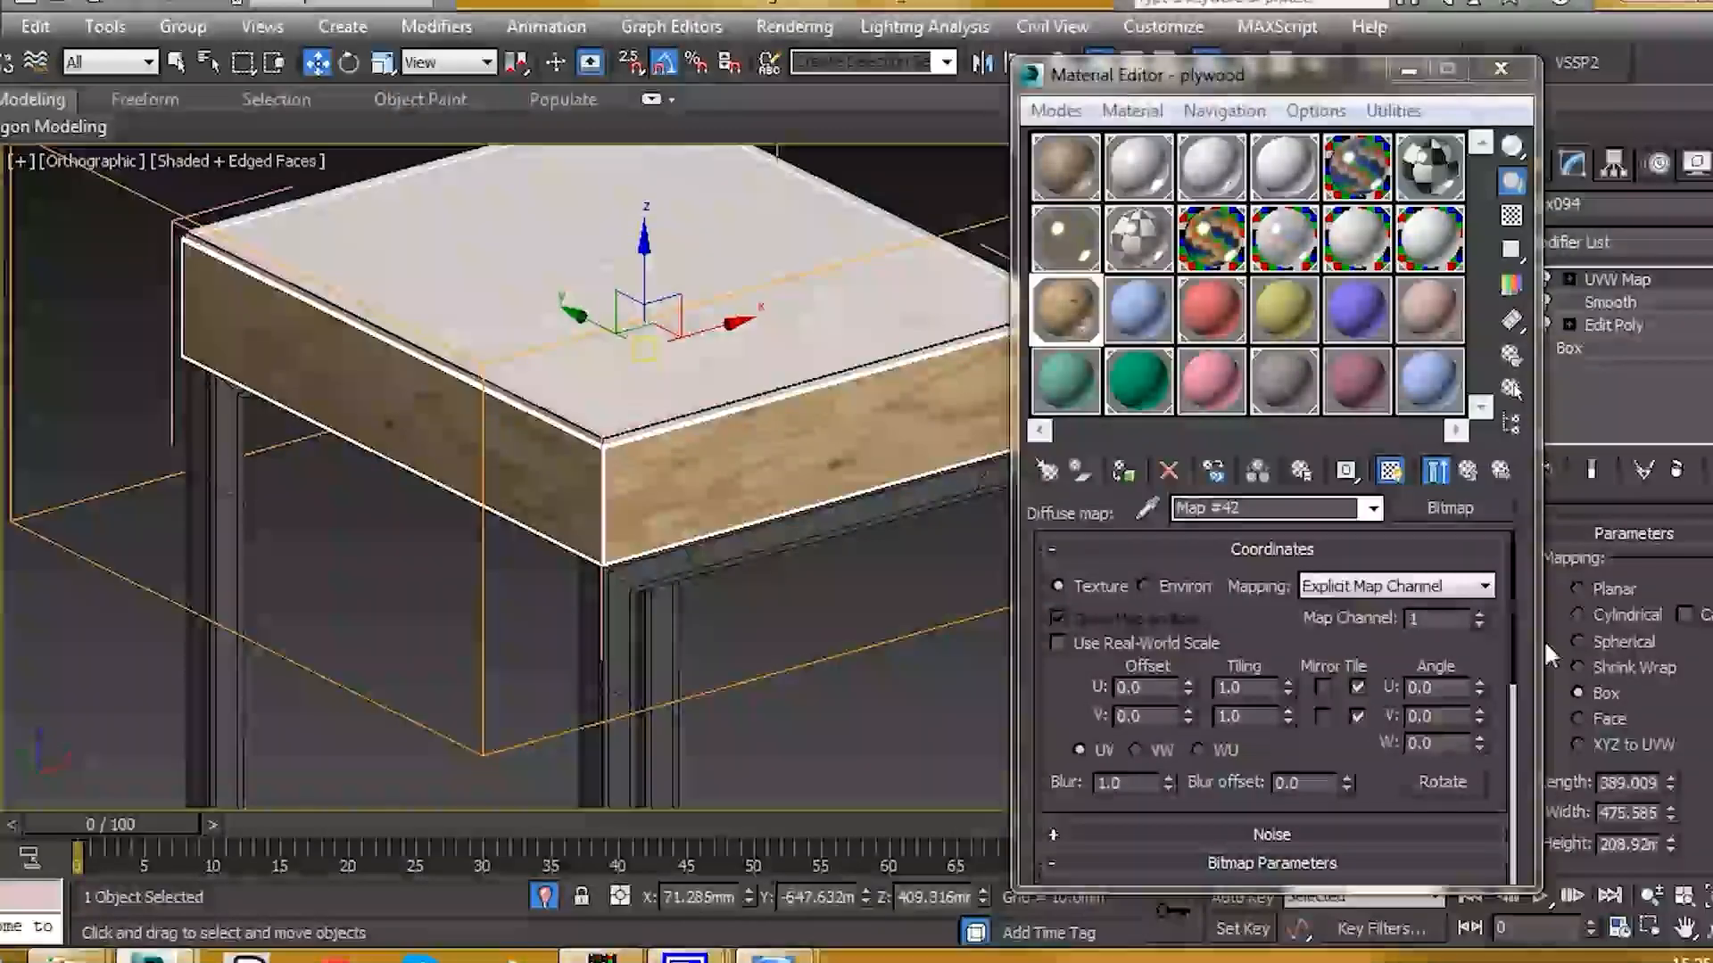
alt+middle_drag(594, 434, 631, 377)
middle_drag(777, 396, 667, 435)
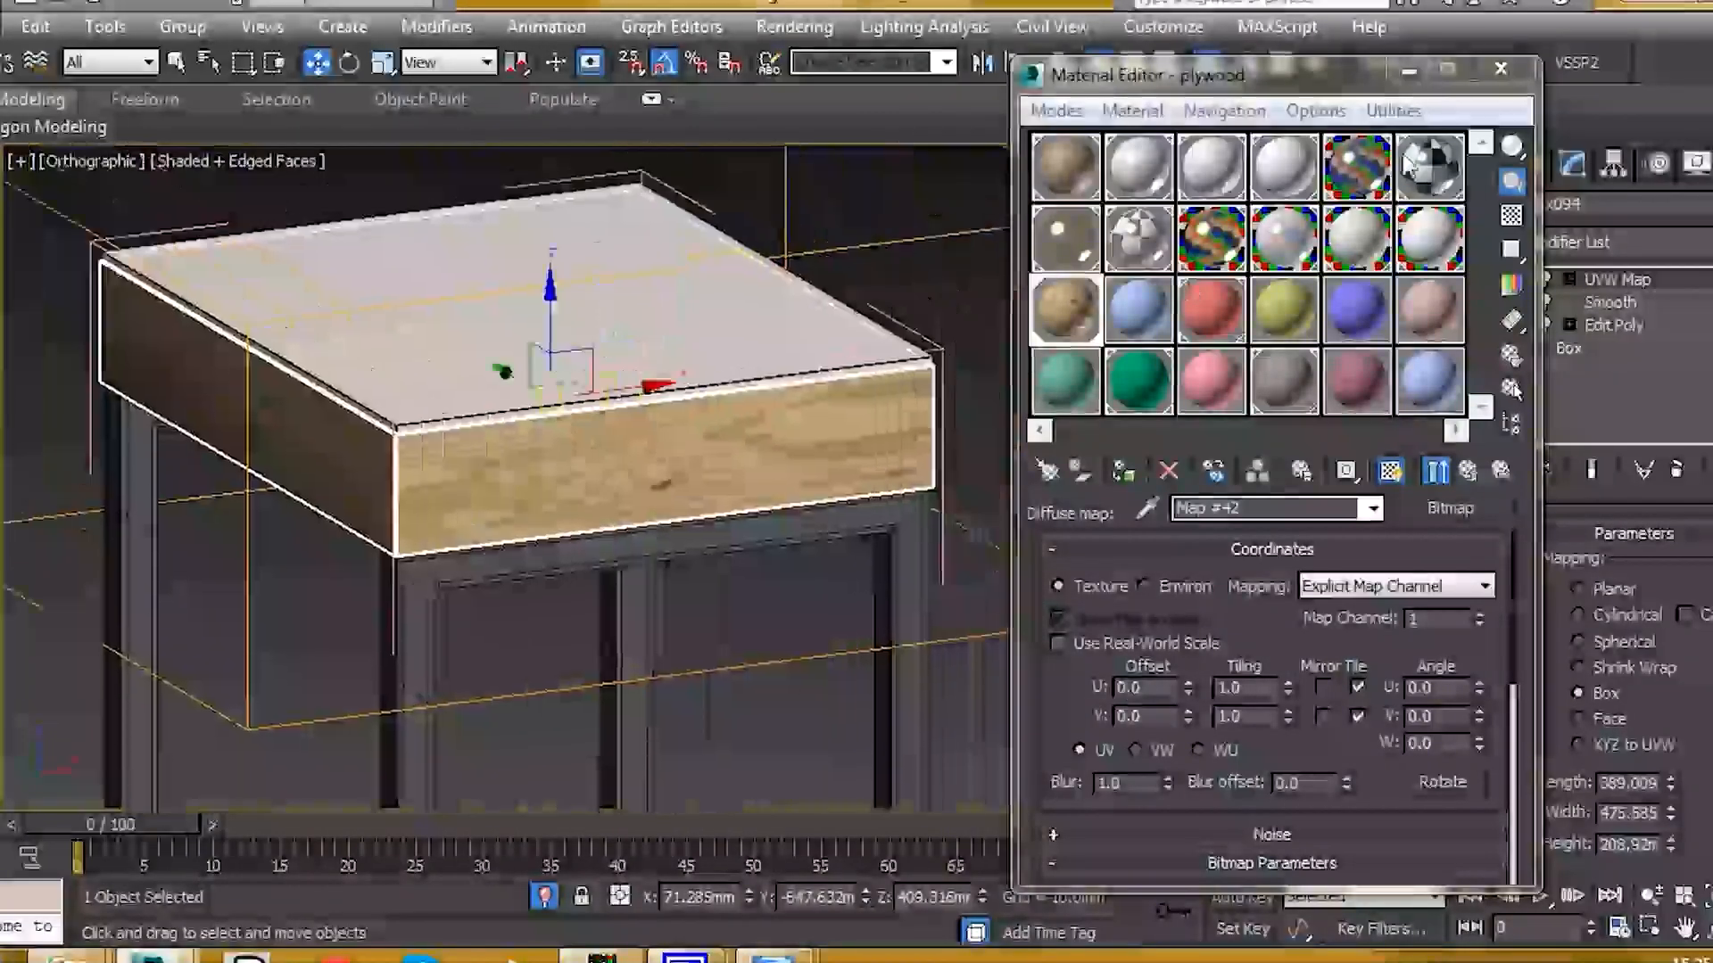
click(1496, 71)
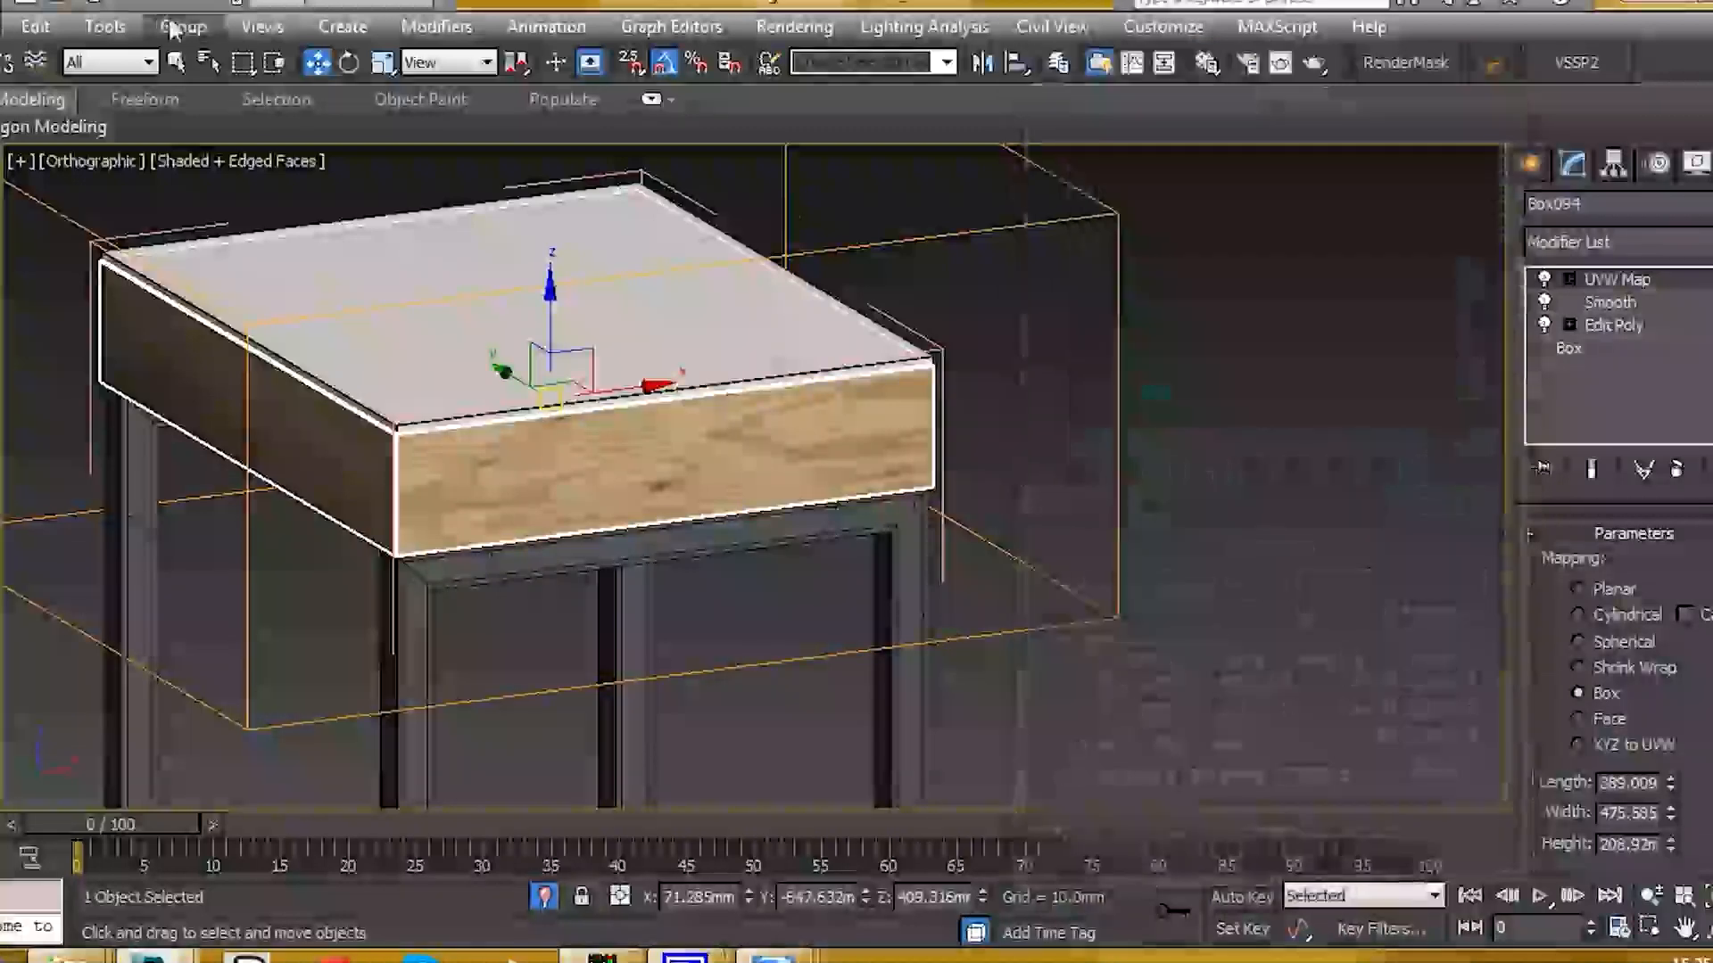
Step: Close the side-table group and isolate the lamp shade disc in wireframe view
click(181, 27)
click(215, 167)
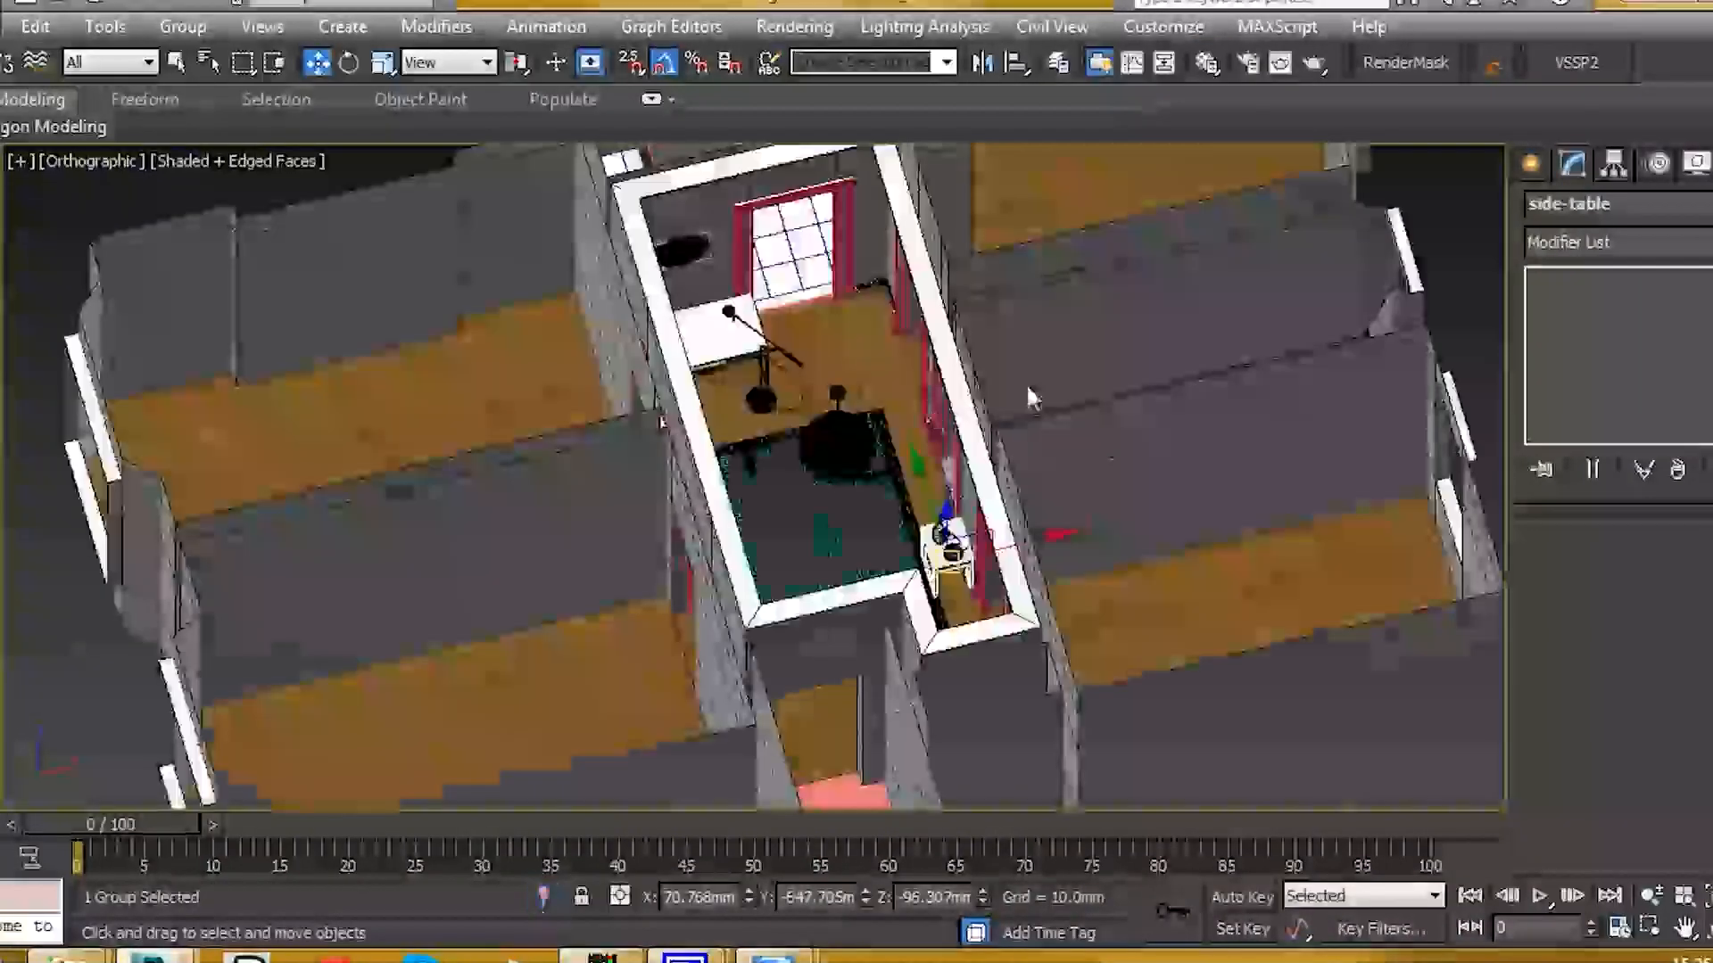
alt+middle_drag(1025, 393, 906, 379)
scroll(910, 382, up, 10)
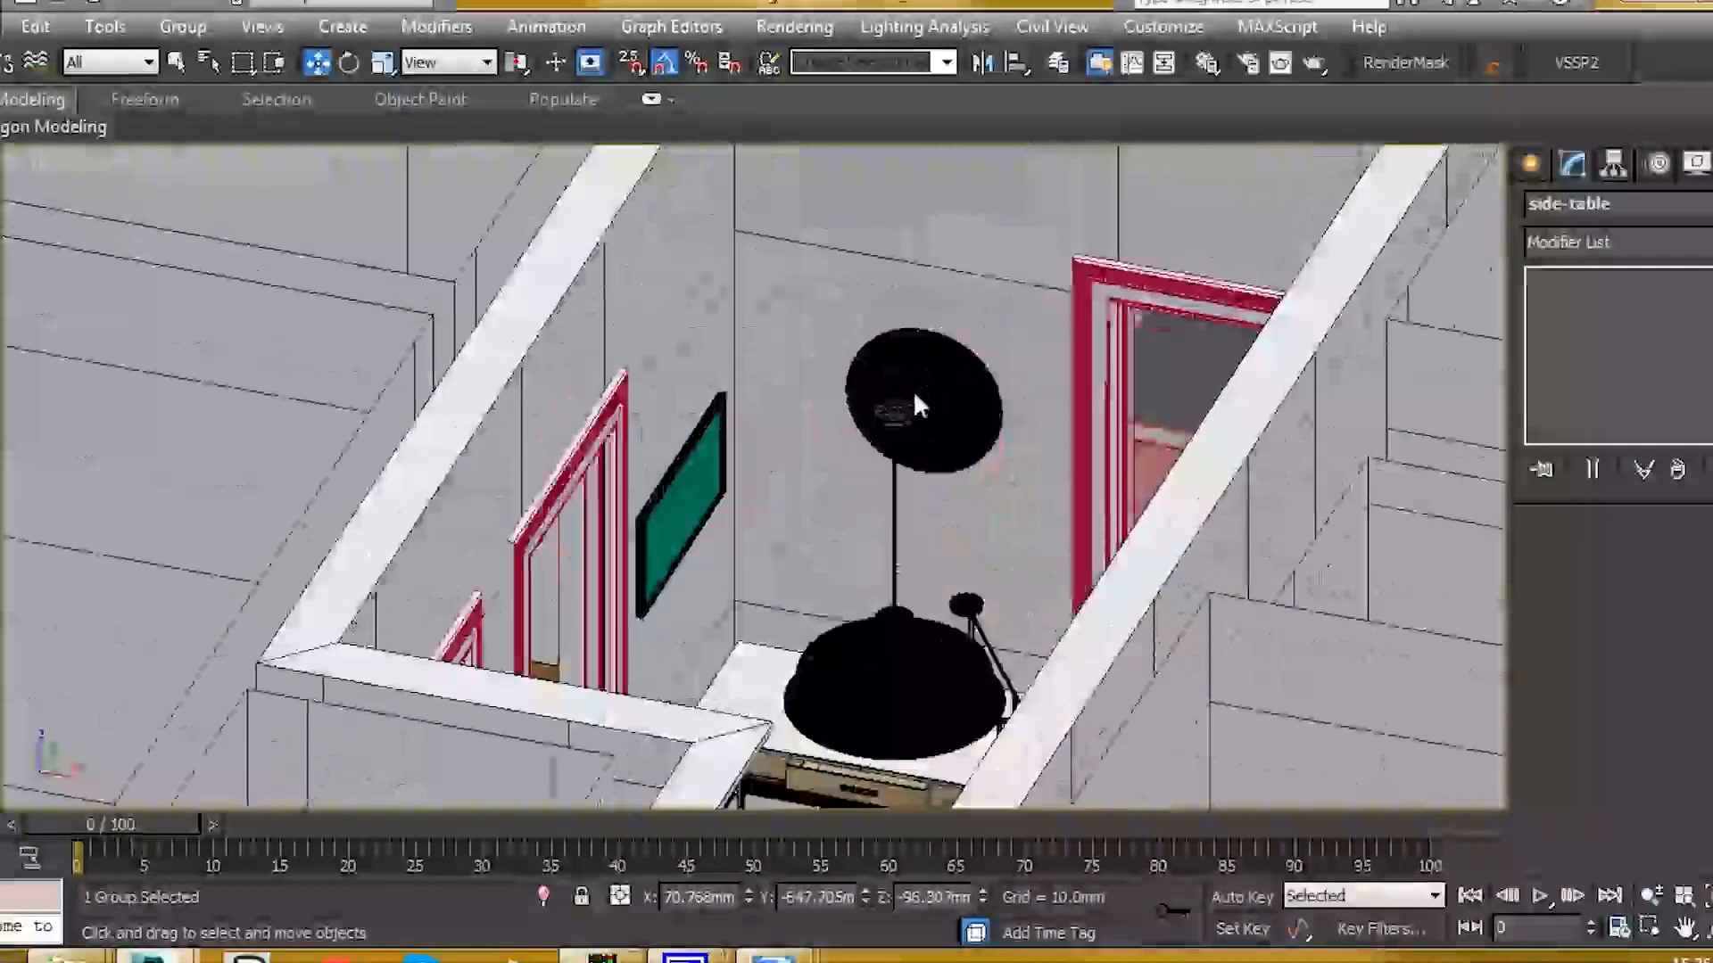
click(945, 410)
ctrl+click(999, 319)
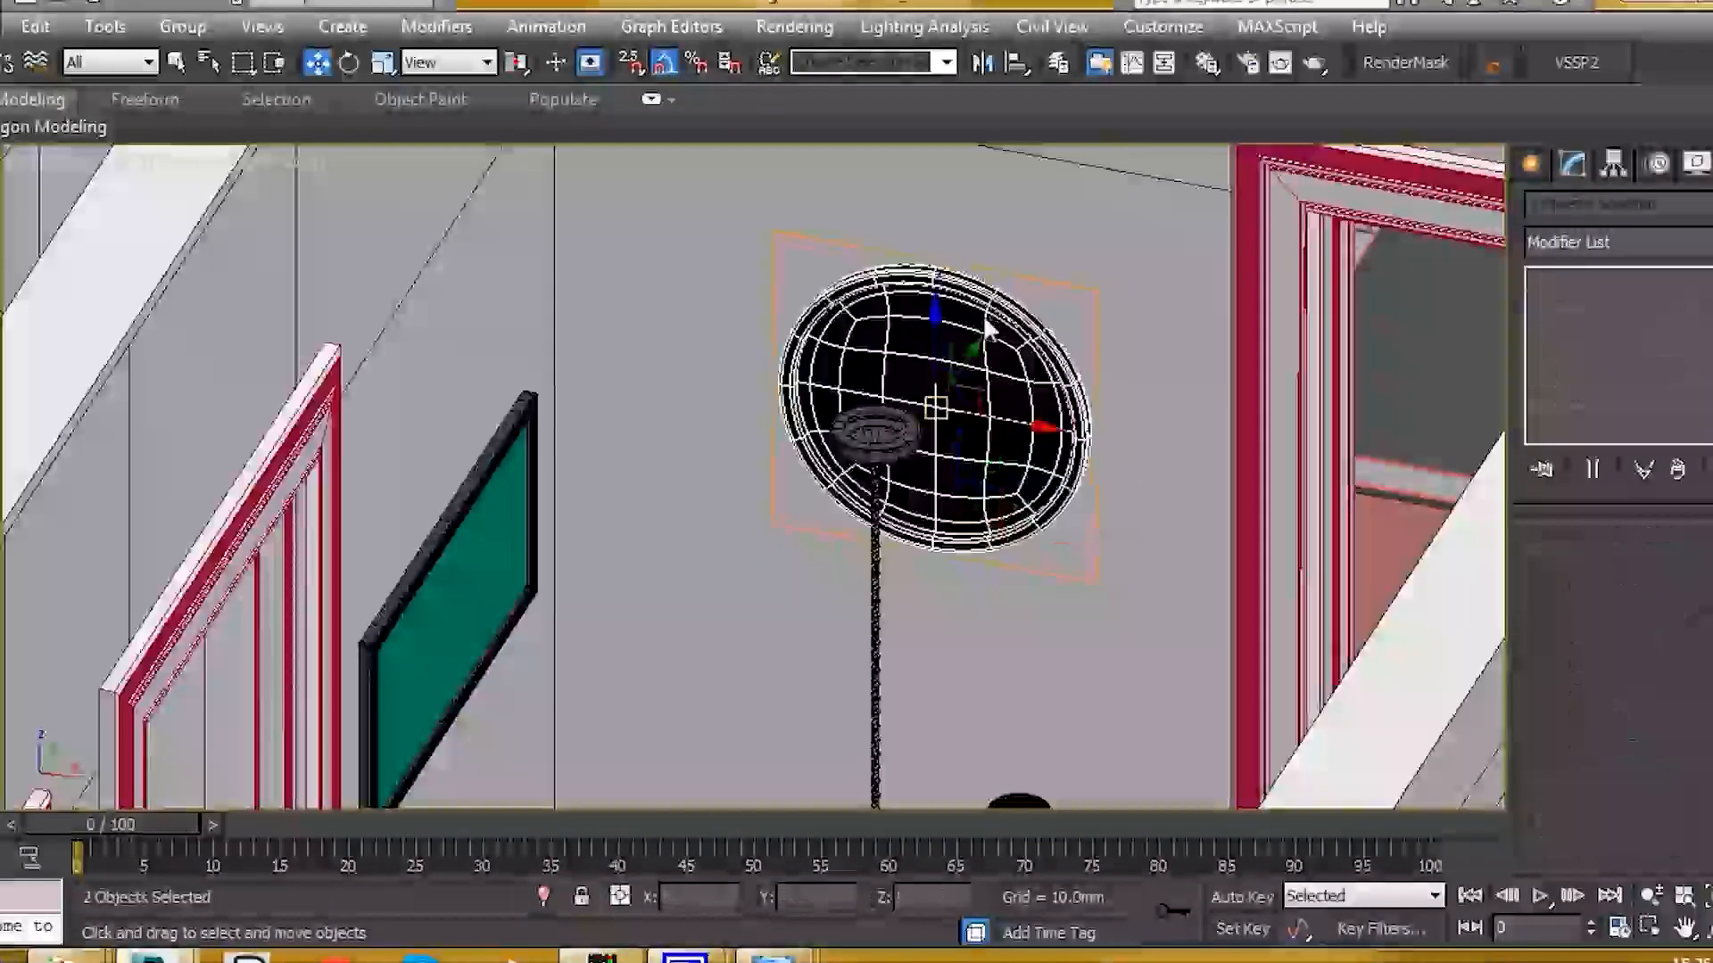
key(alt+q)
middle_drag(906, 436, 735, 456)
scroll(736, 456, down, 4)
click(923, 428)
middle_drag(922, 429, 804, 414)
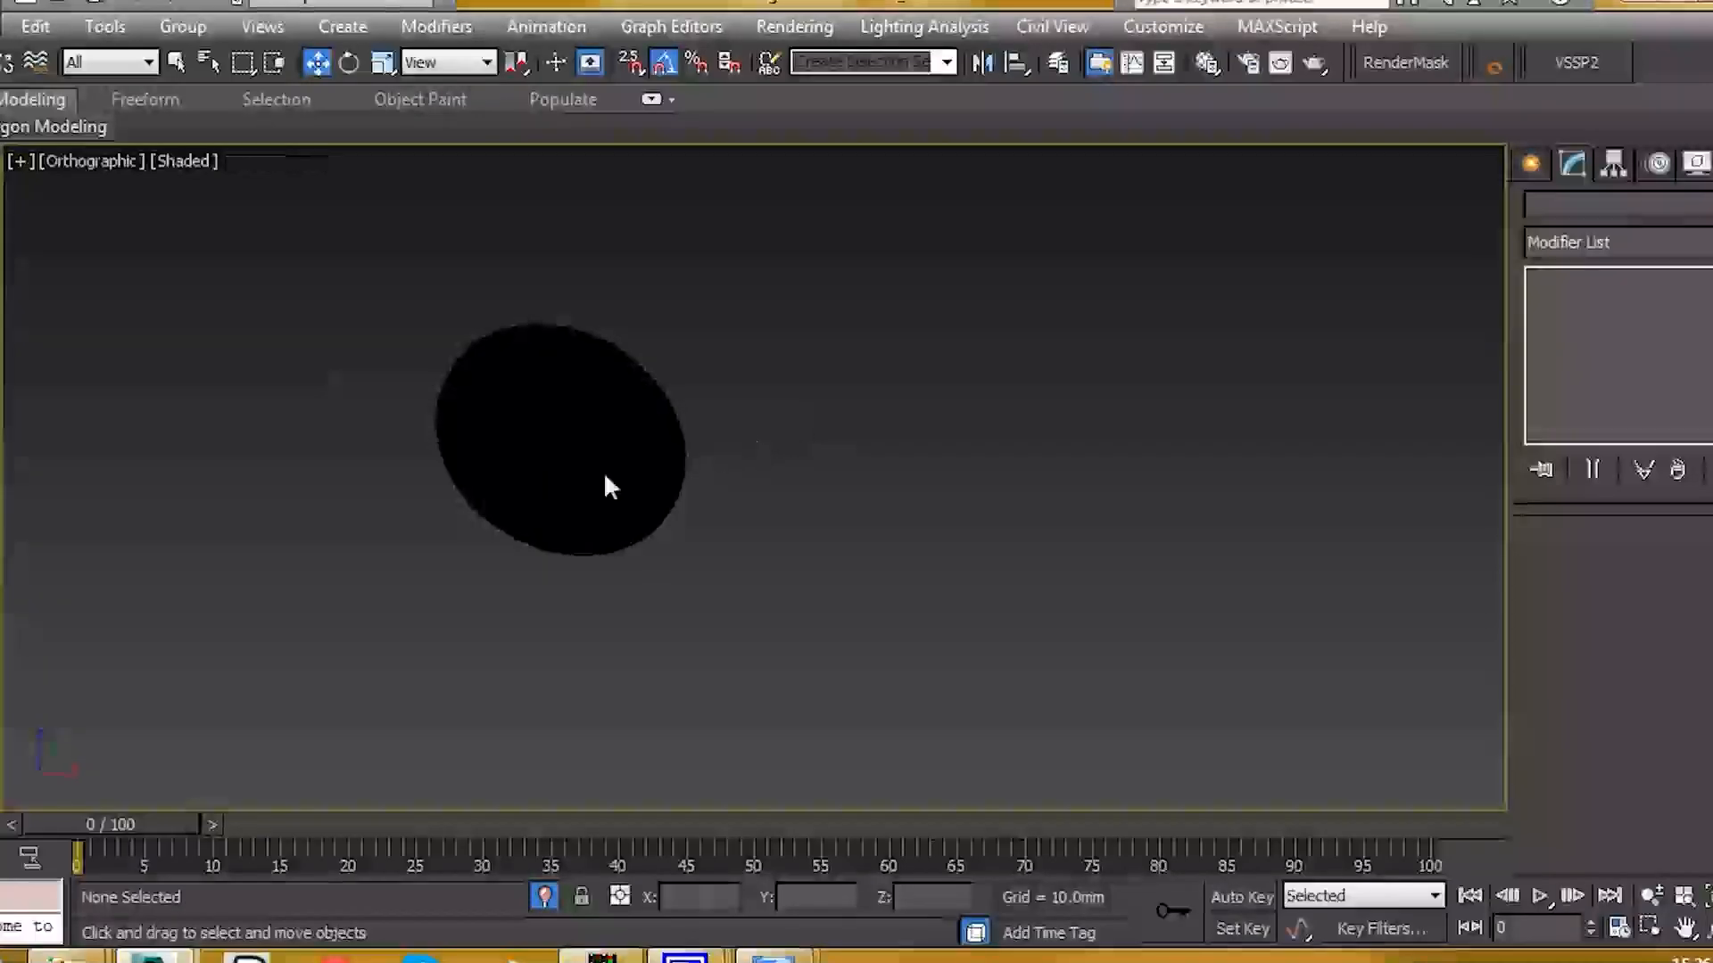
key(F3)
Step: Create a new VRayMtl named 'mirror' with black Diffuse and white Reflect
key(m)
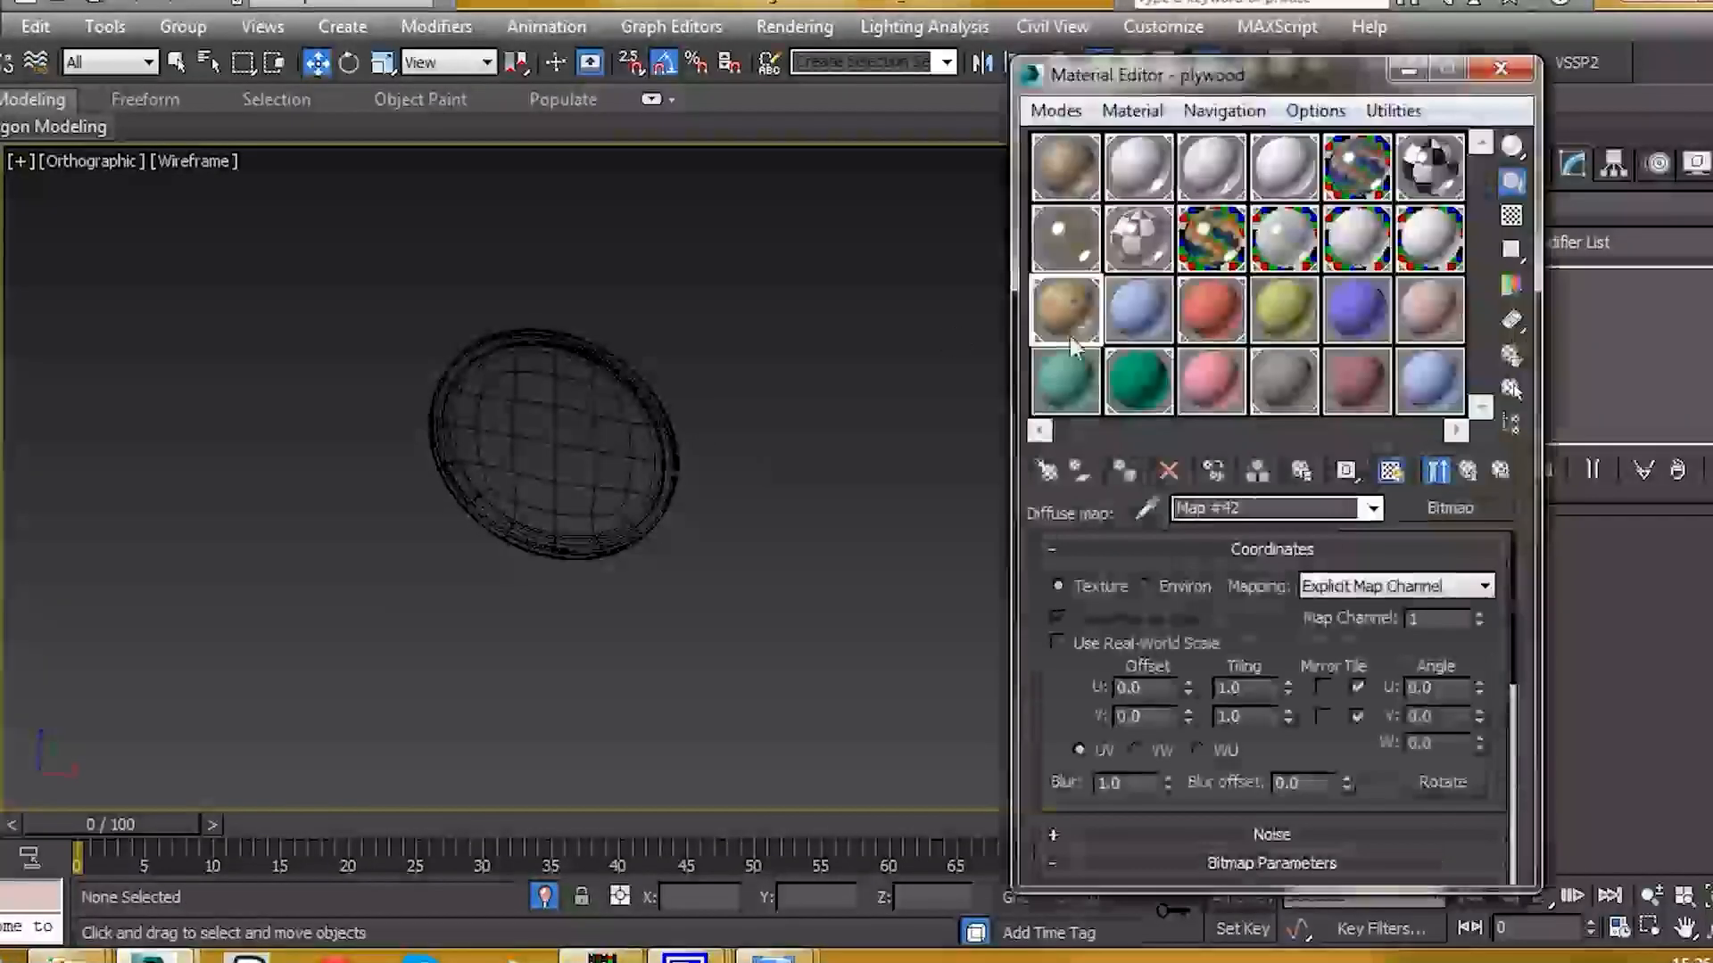
click(1147, 316)
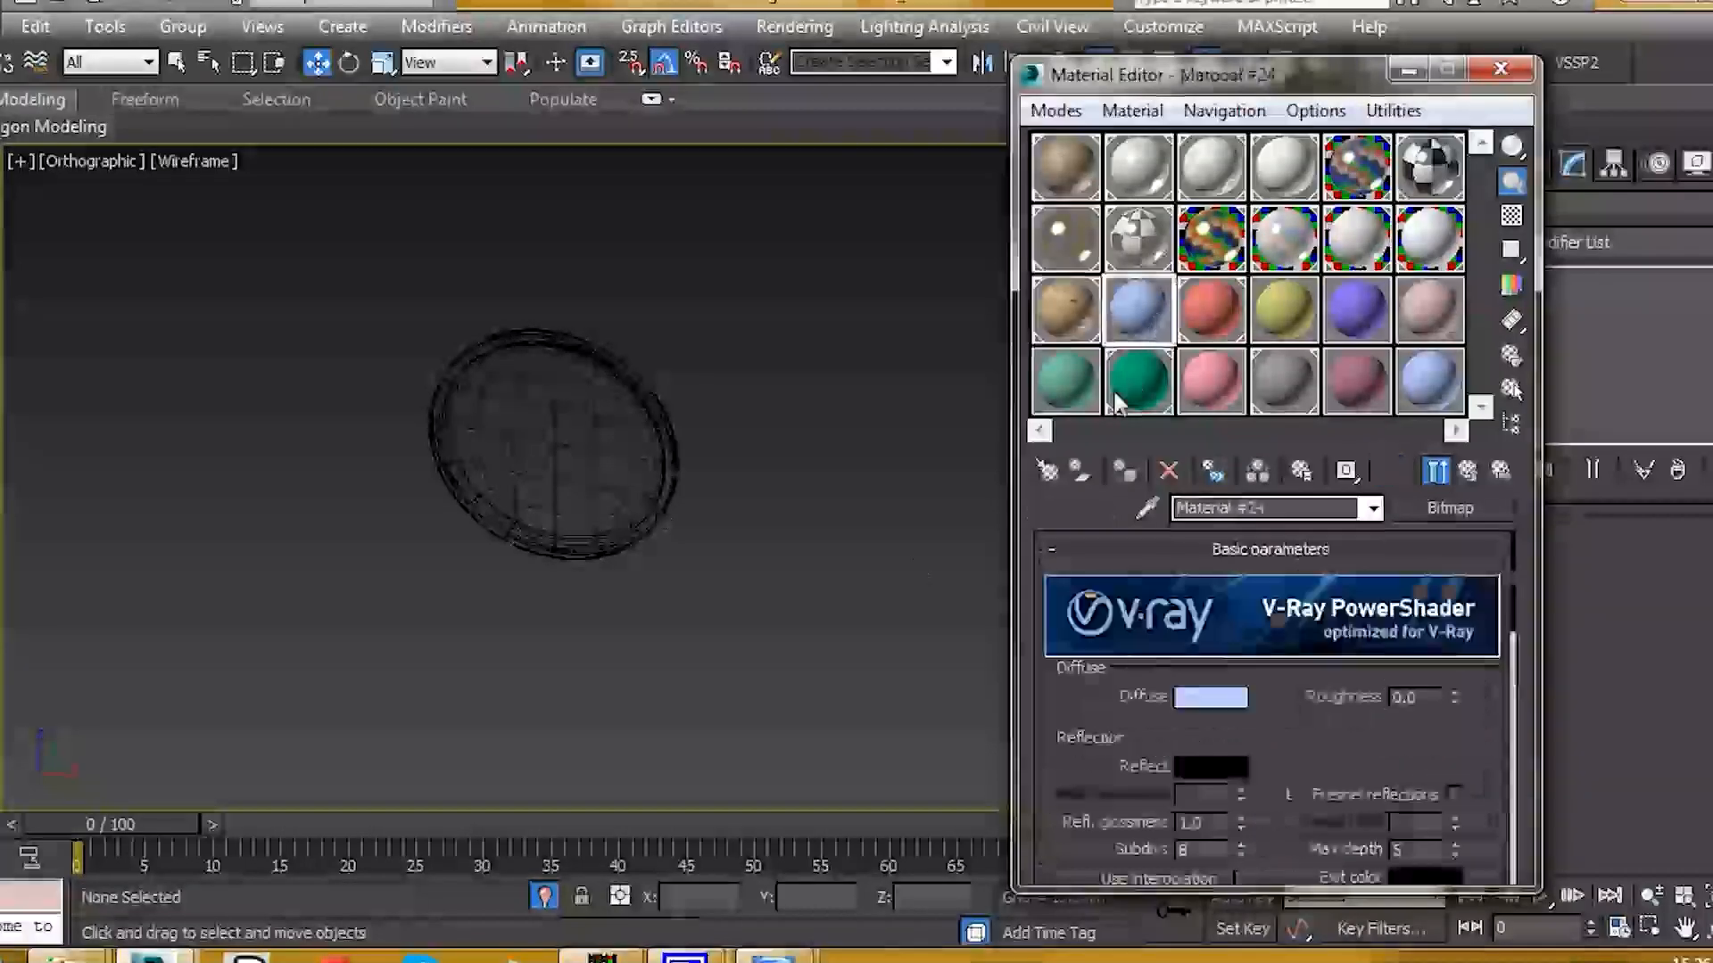
text(mirror)
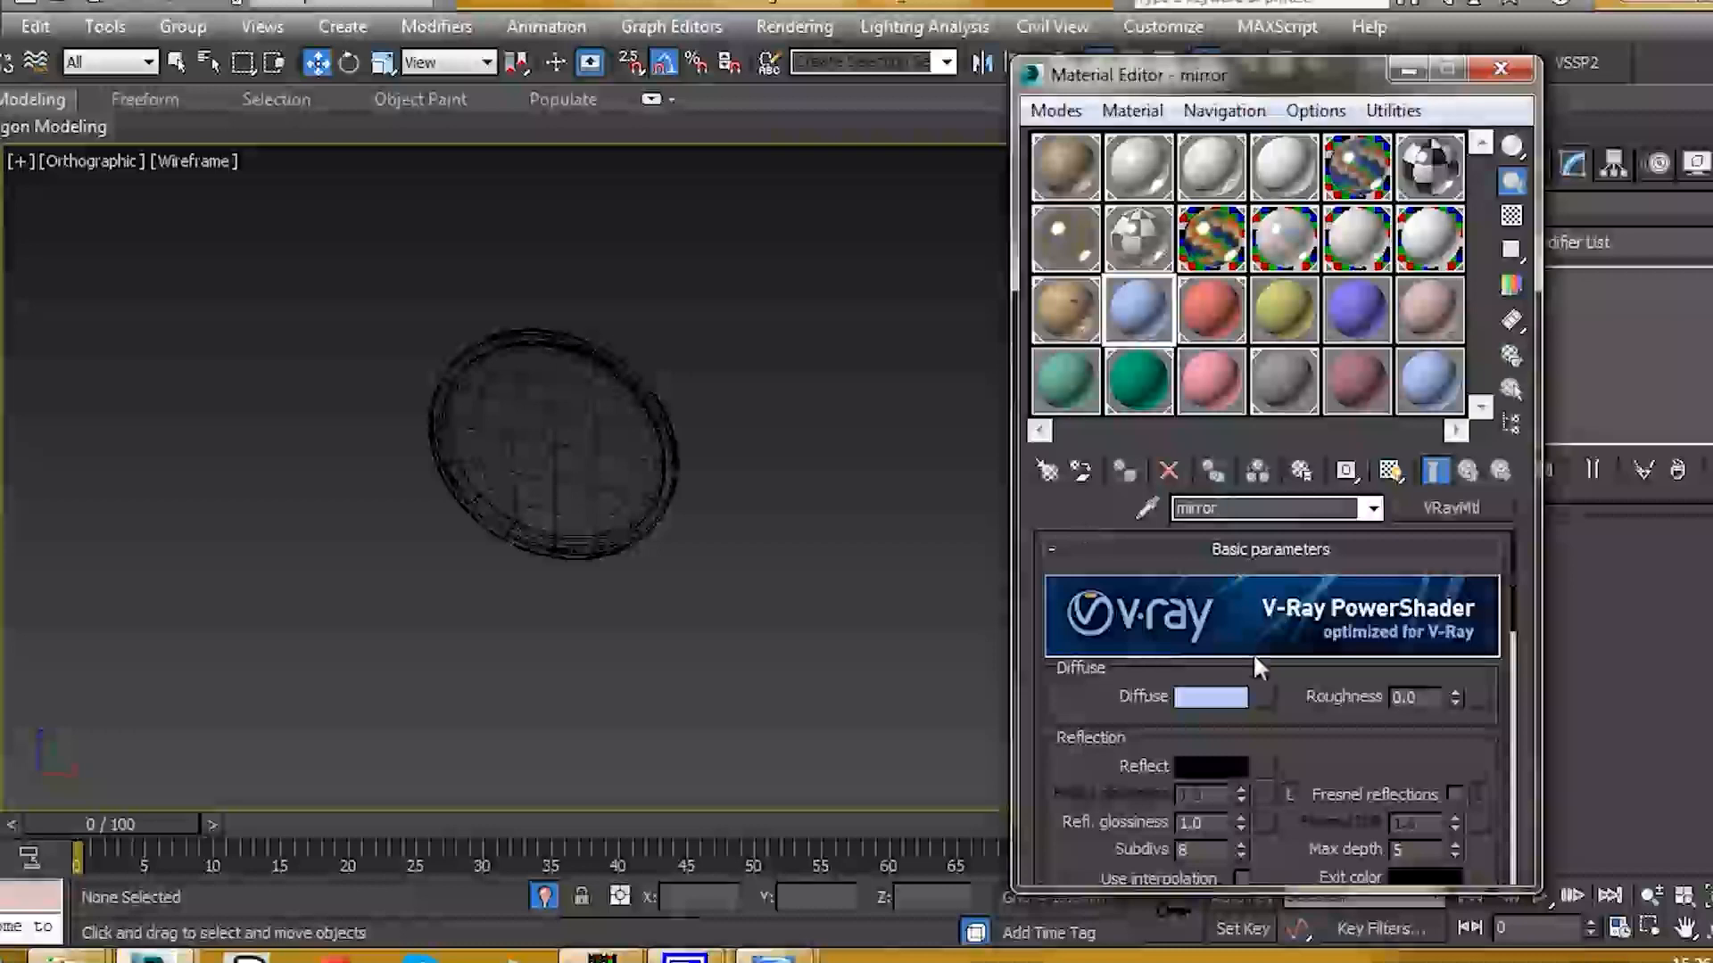
scroll(1276, 678, down, 1)
click(1209, 650)
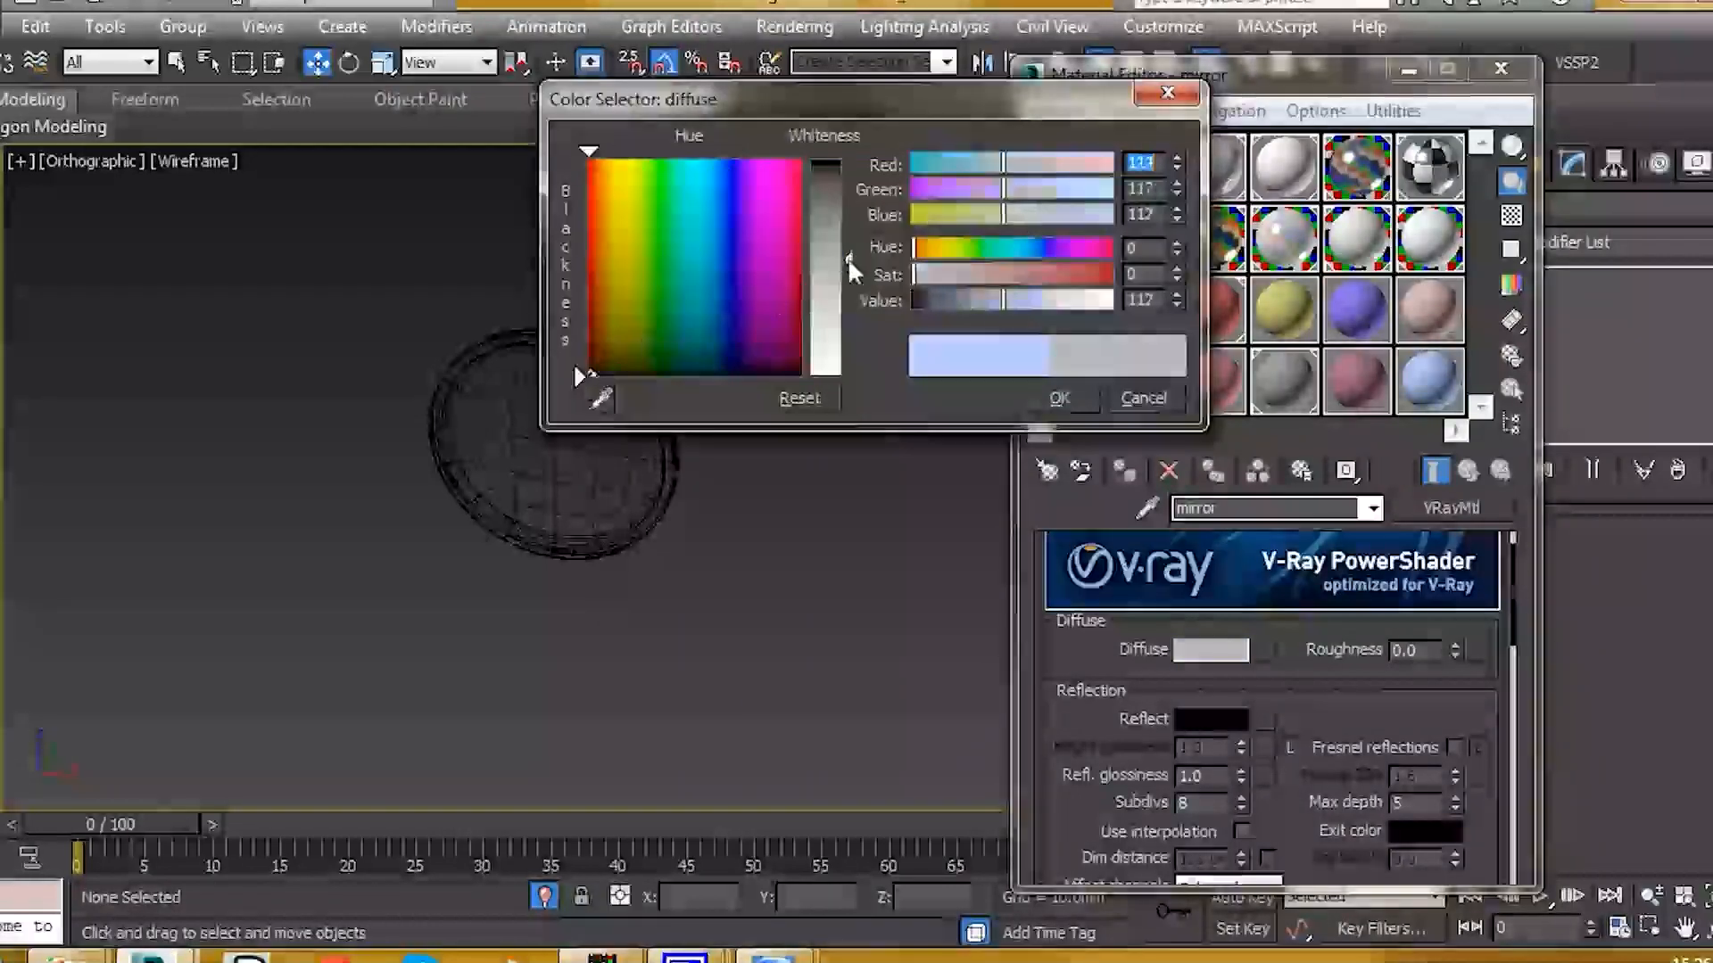
drag(852, 267, 863, 169)
click(1058, 401)
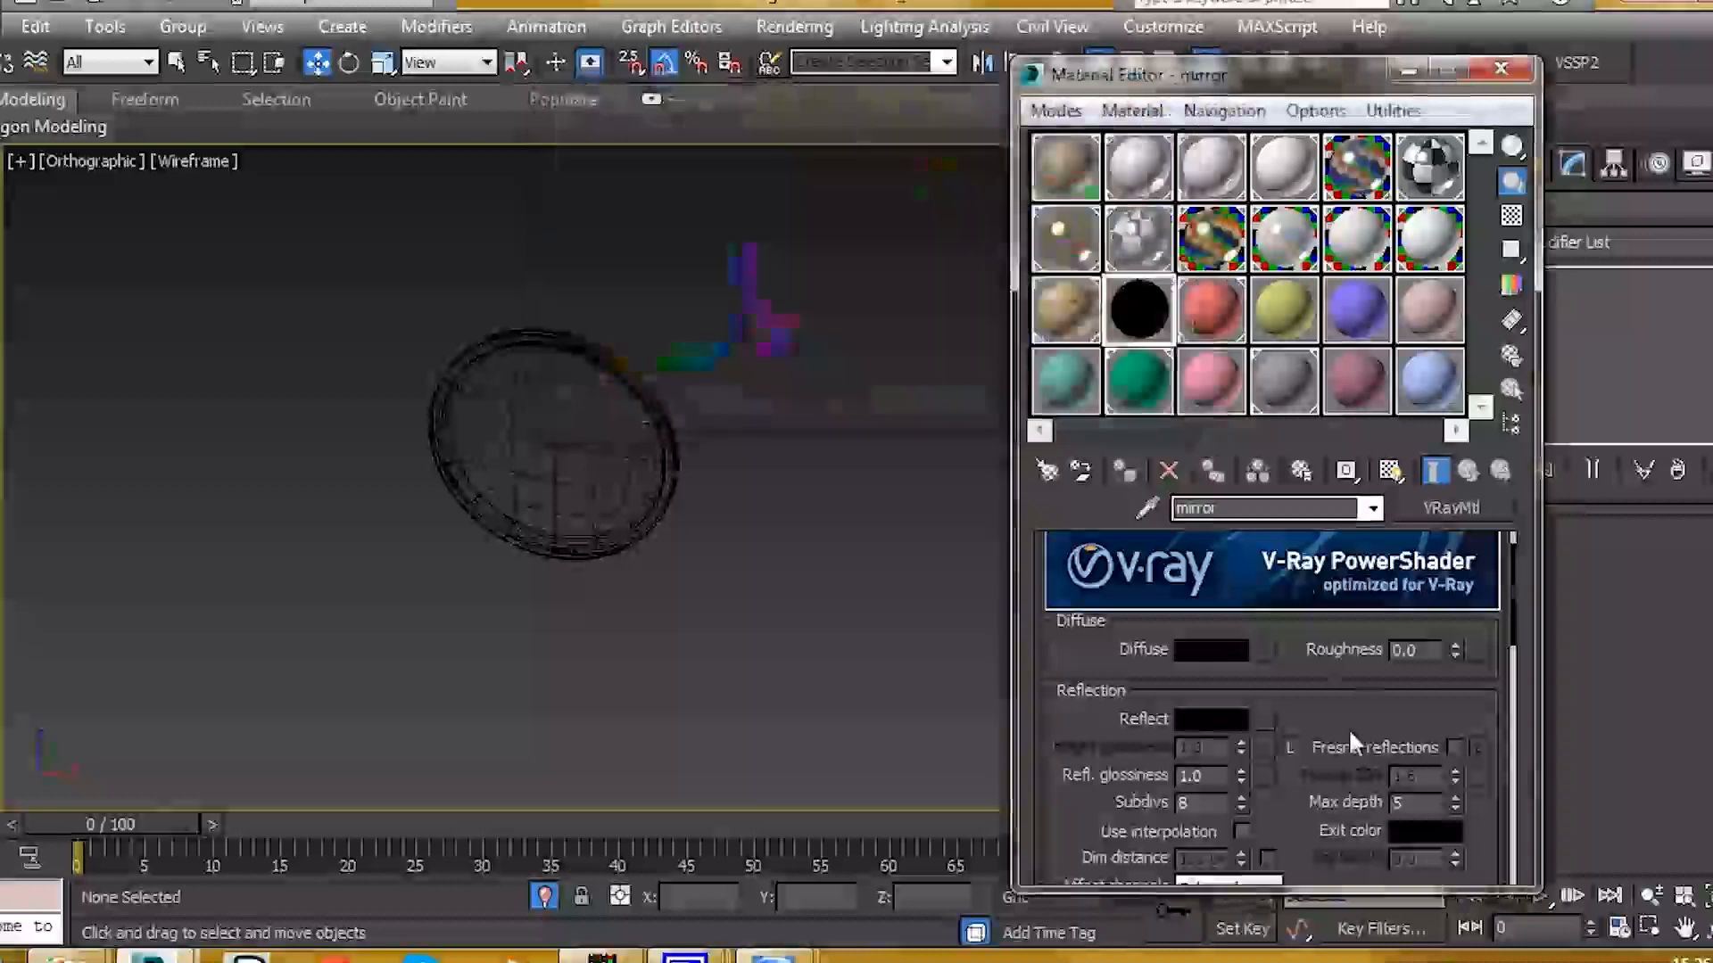
scroll(1342, 705, down, 2)
click(1195, 624)
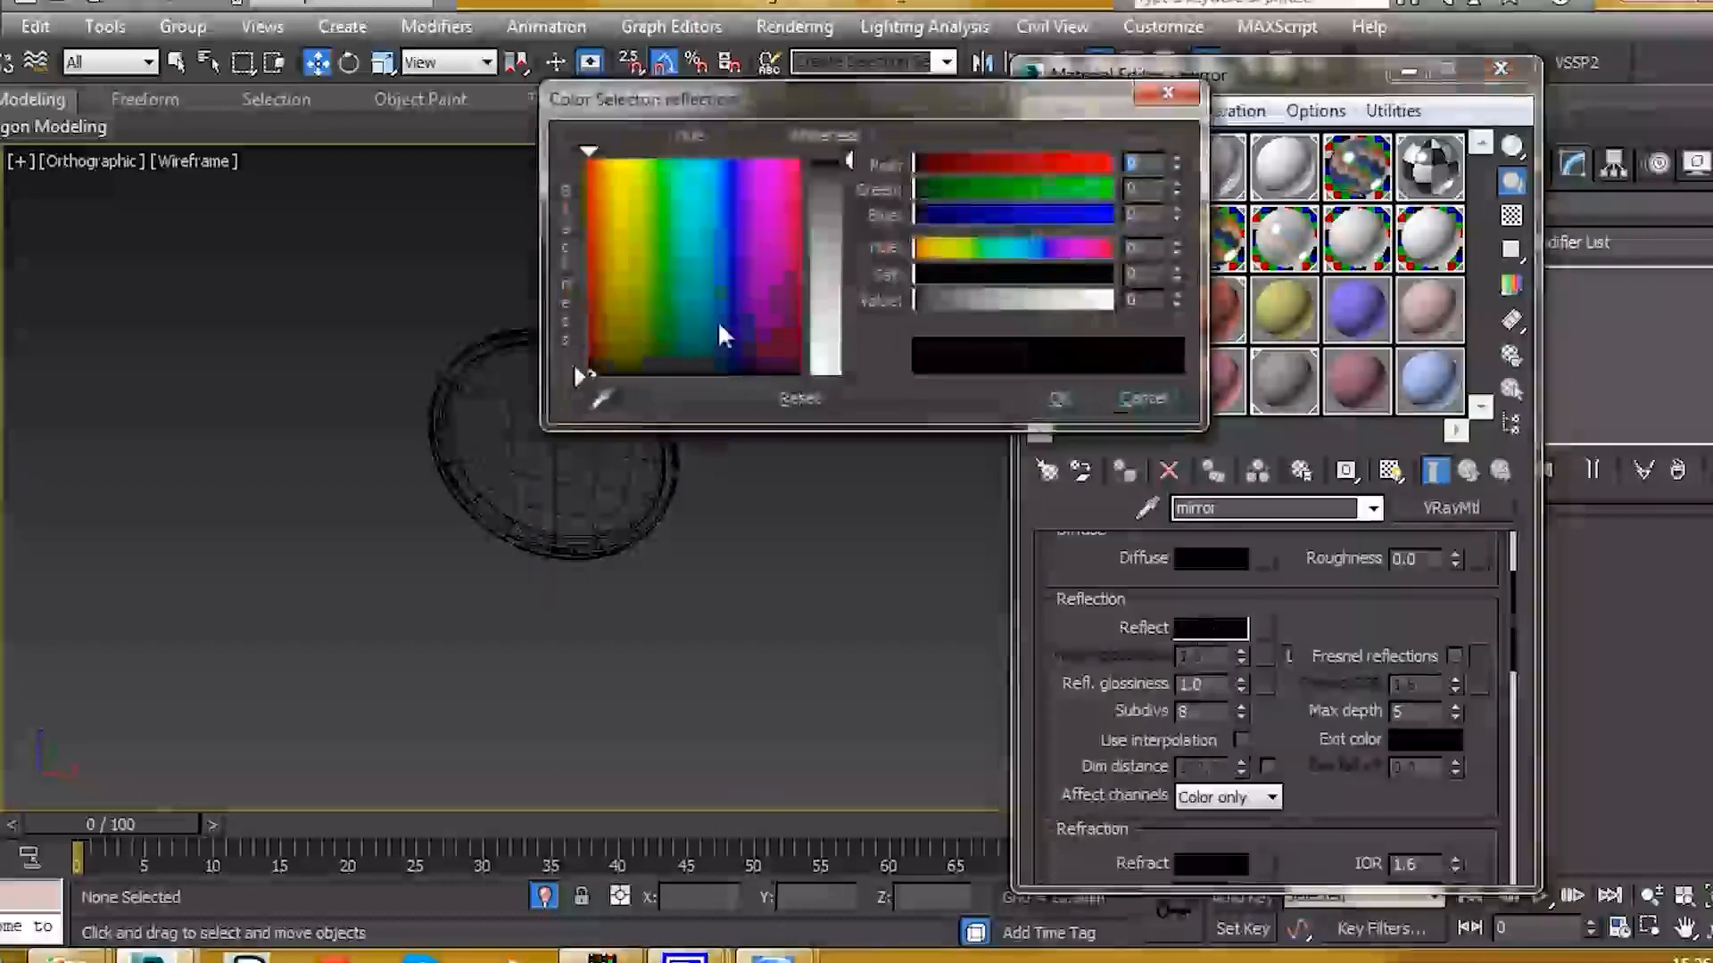
drag(858, 165, 862, 386)
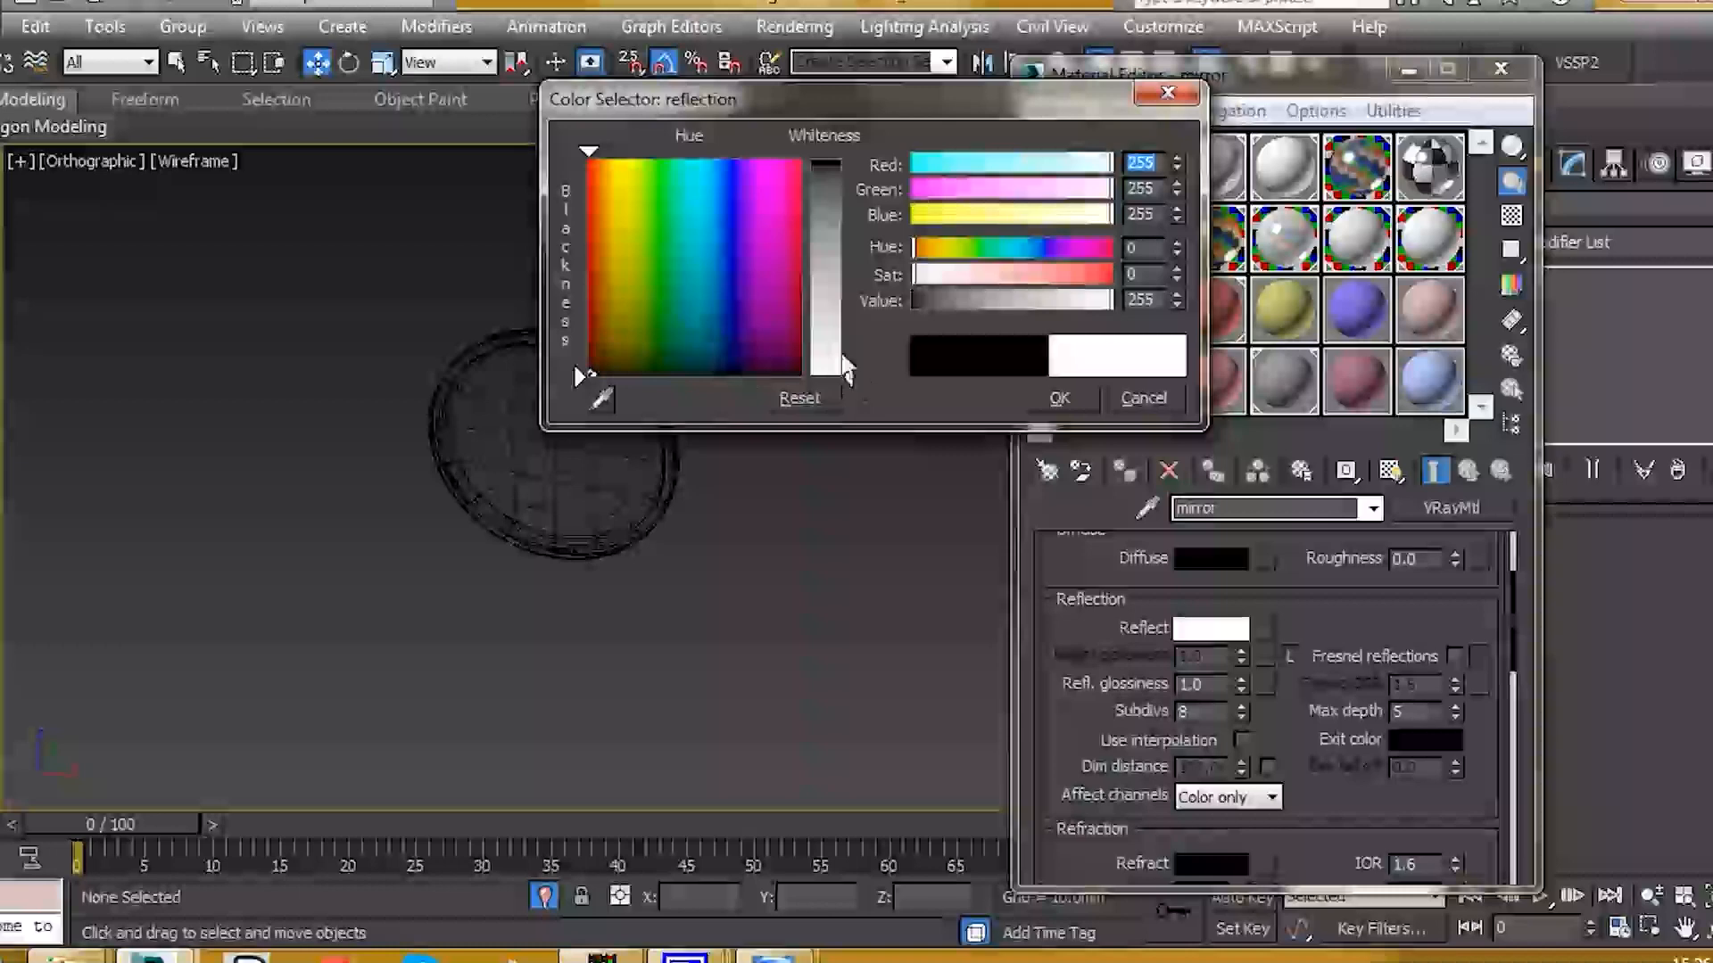
click(1060, 398)
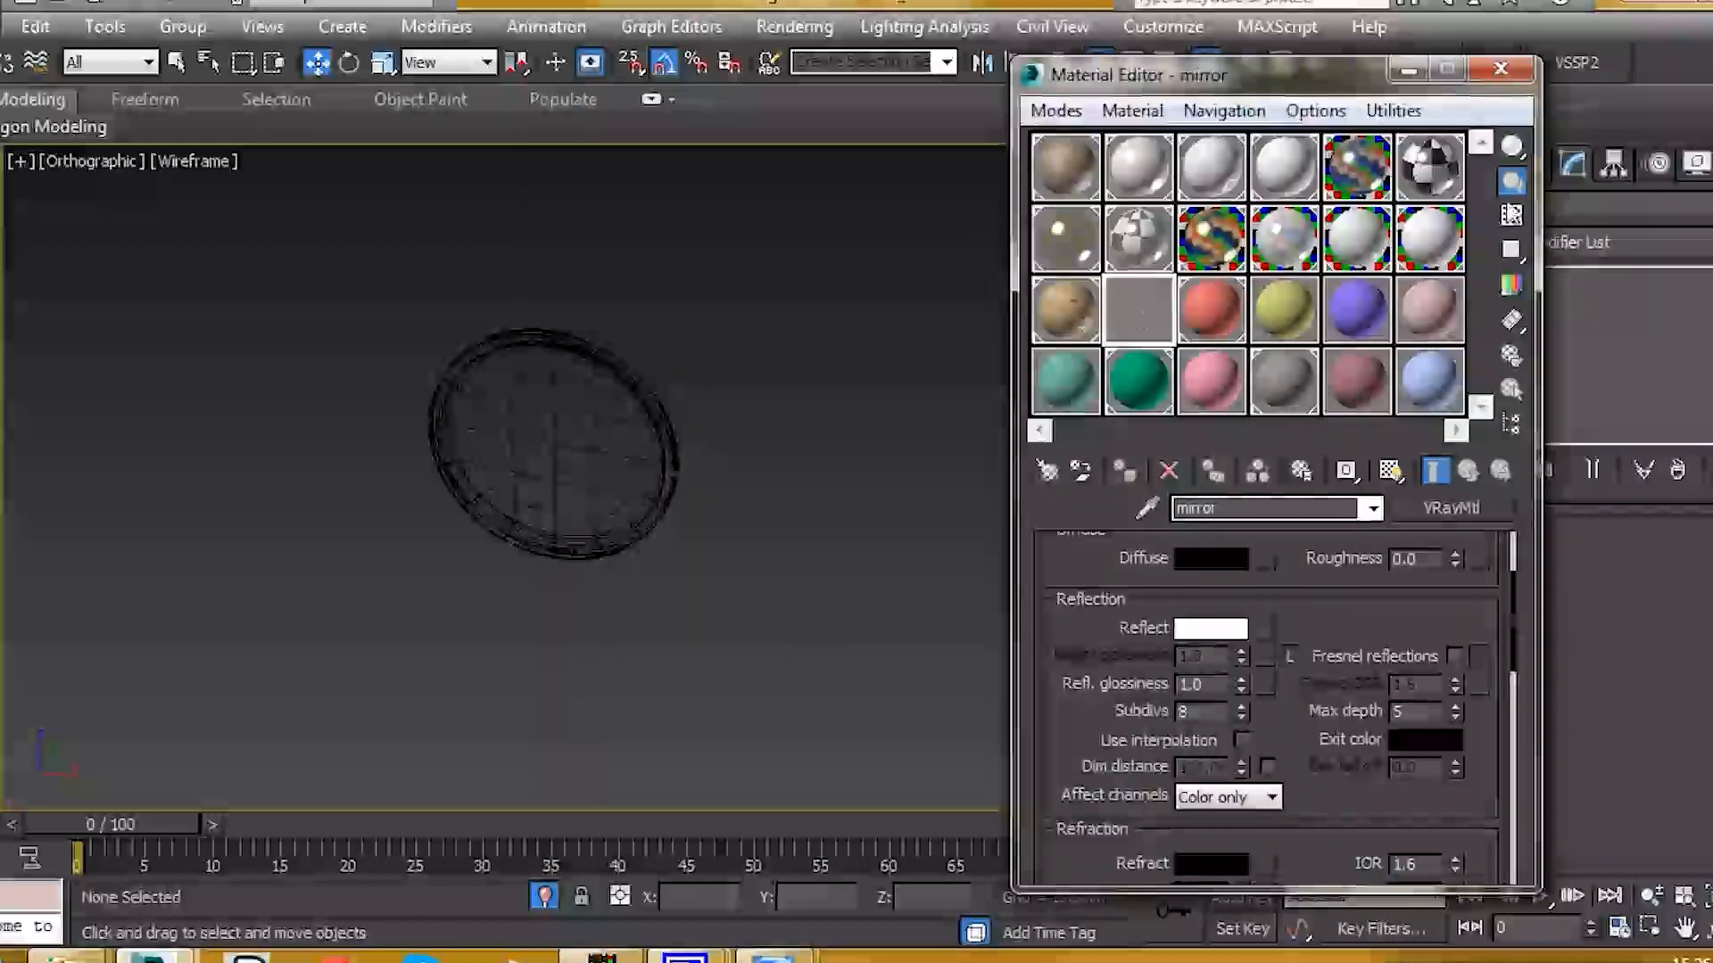
click(1510, 212)
Step: Assign the mirror material to the round disc, replacing the same-named material
click(567, 477)
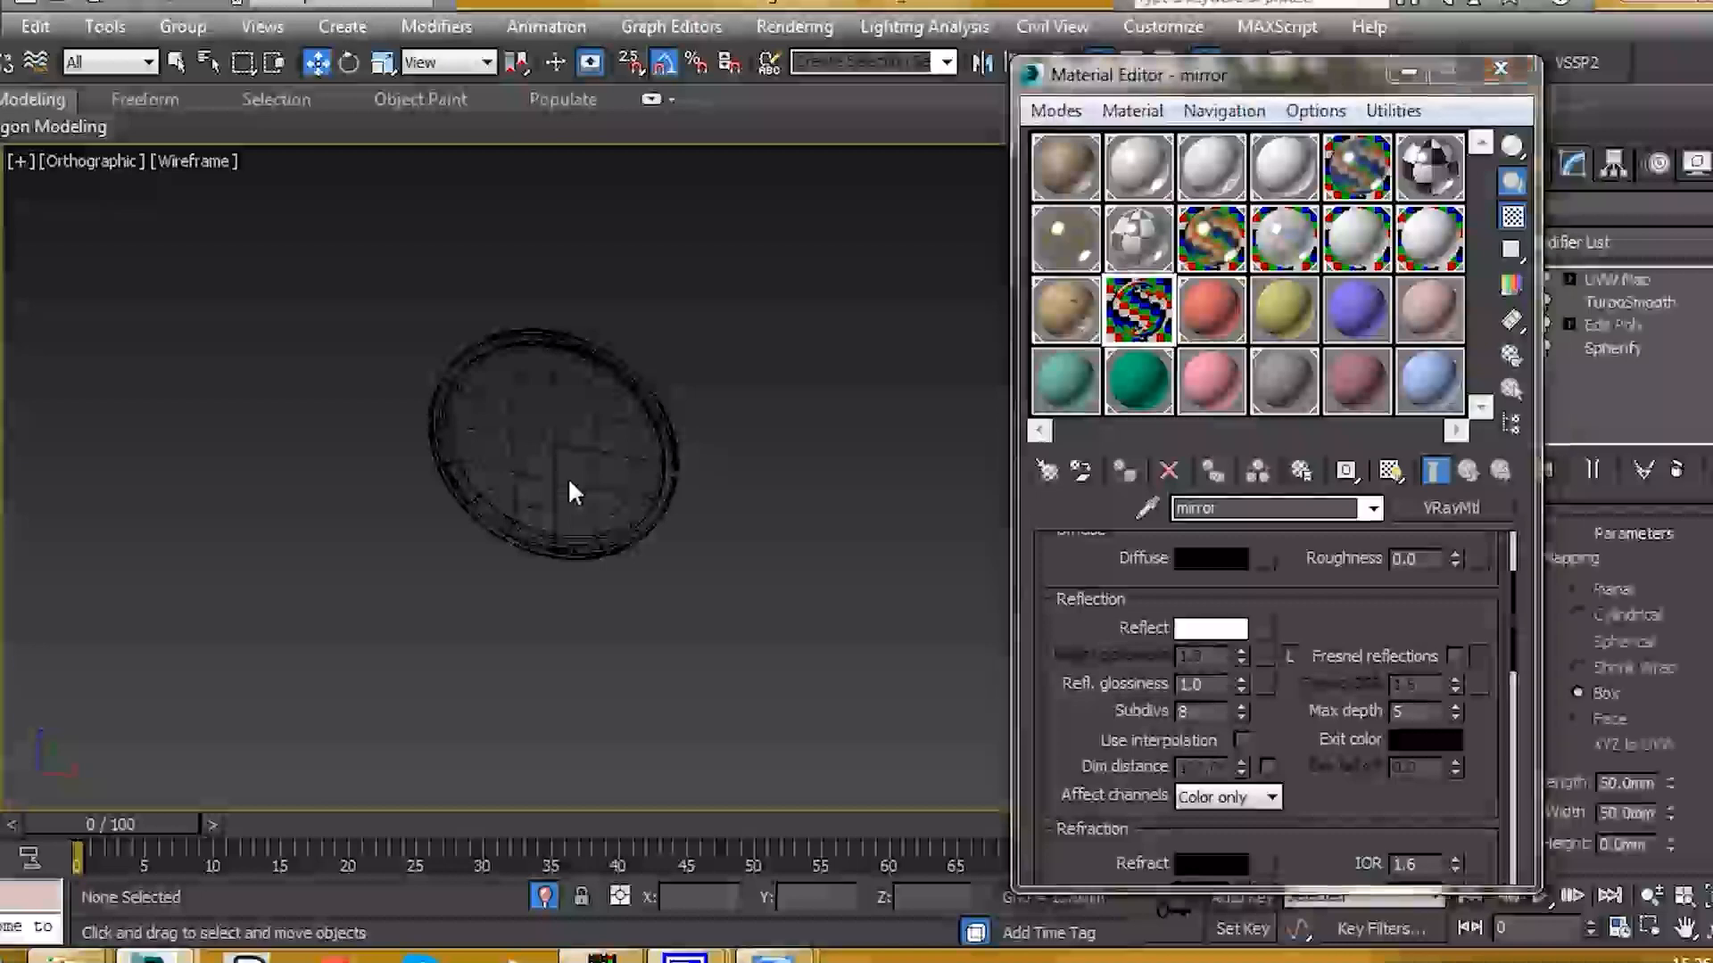
scroll(657, 462, up, 2)
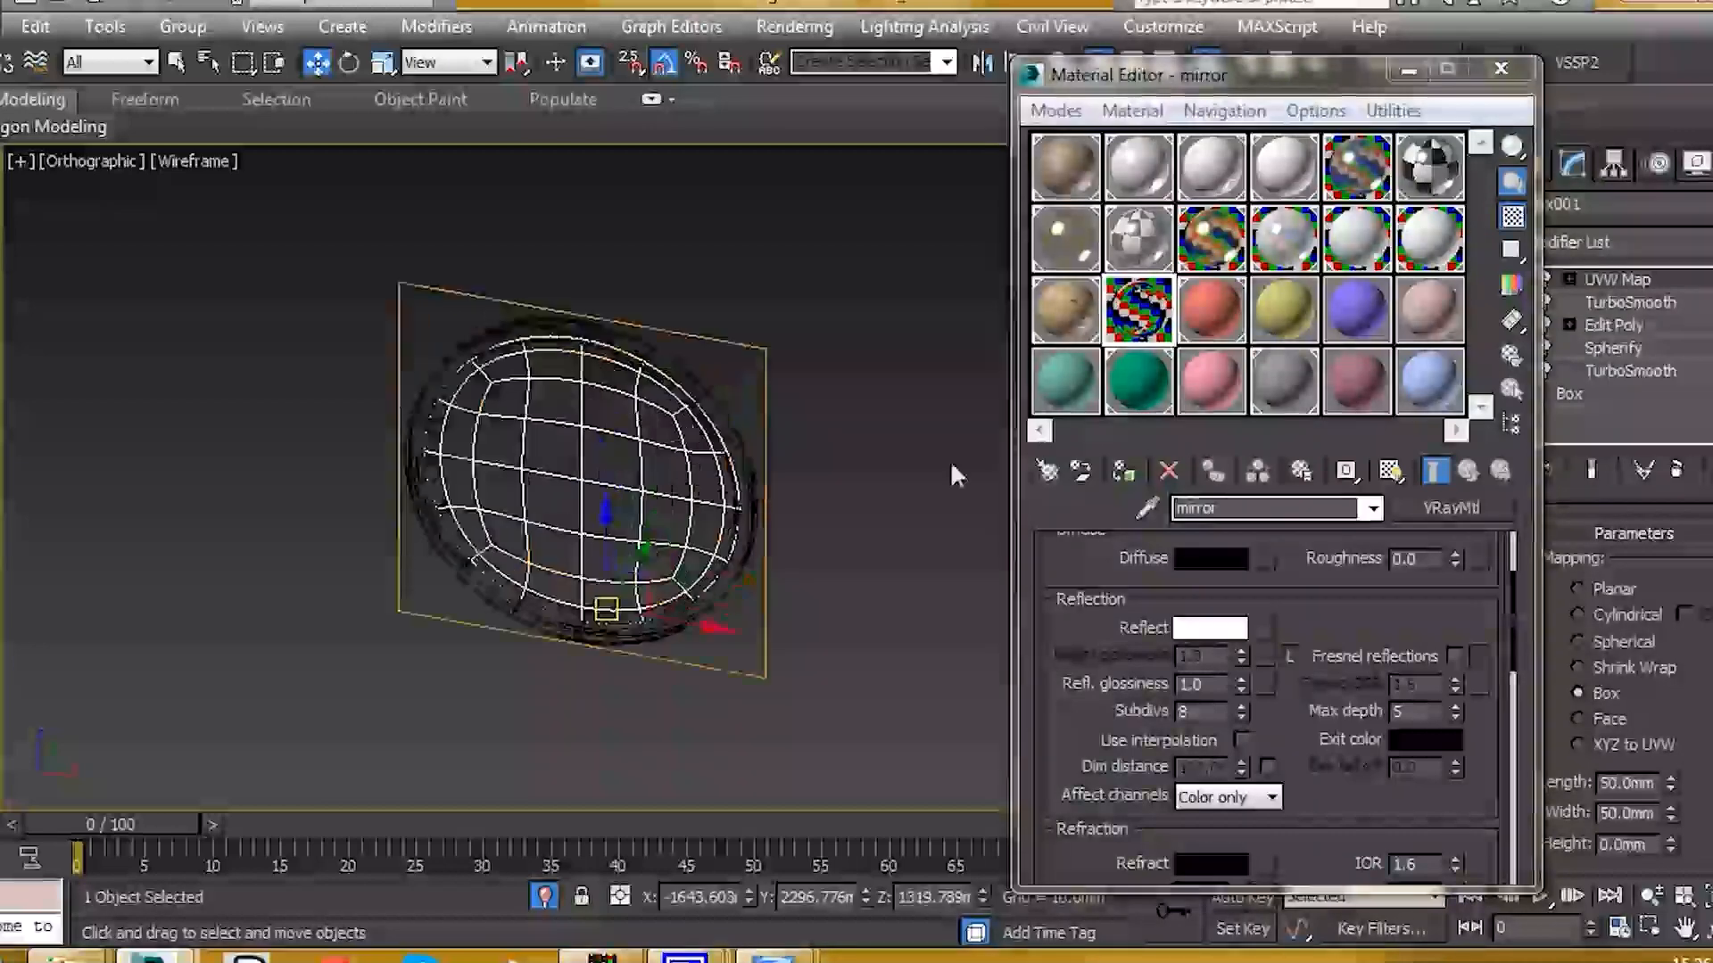
click(1123, 473)
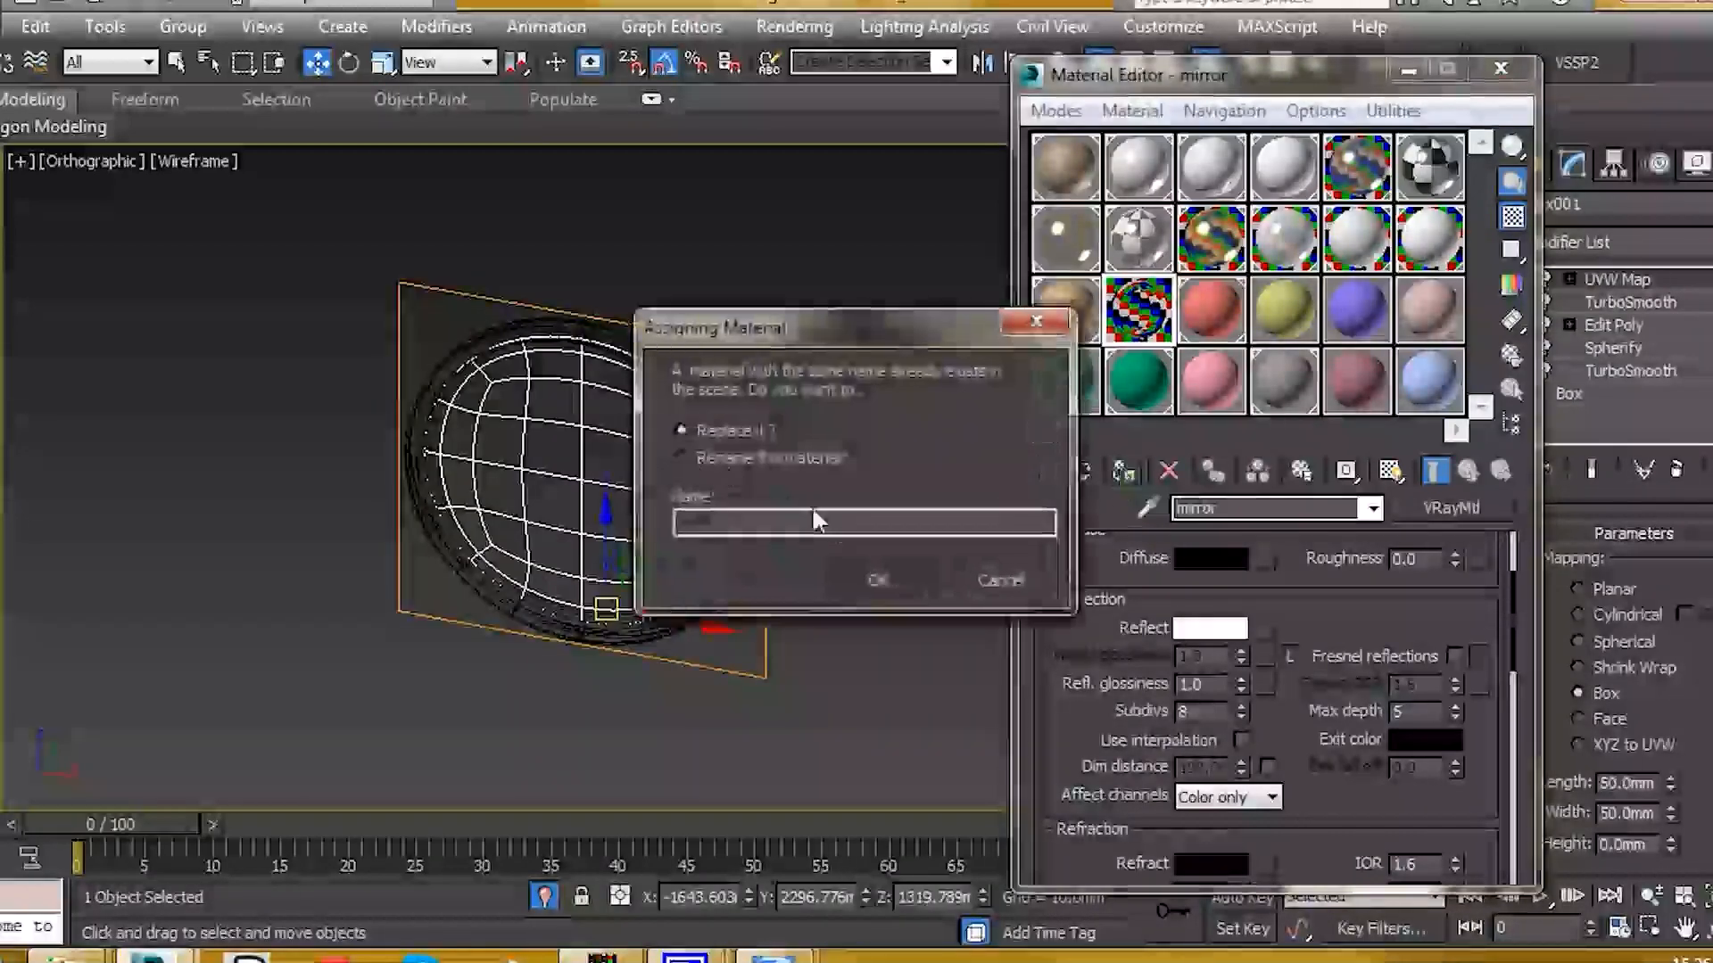
click(876, 577)
click(859, 564)
key(F3)
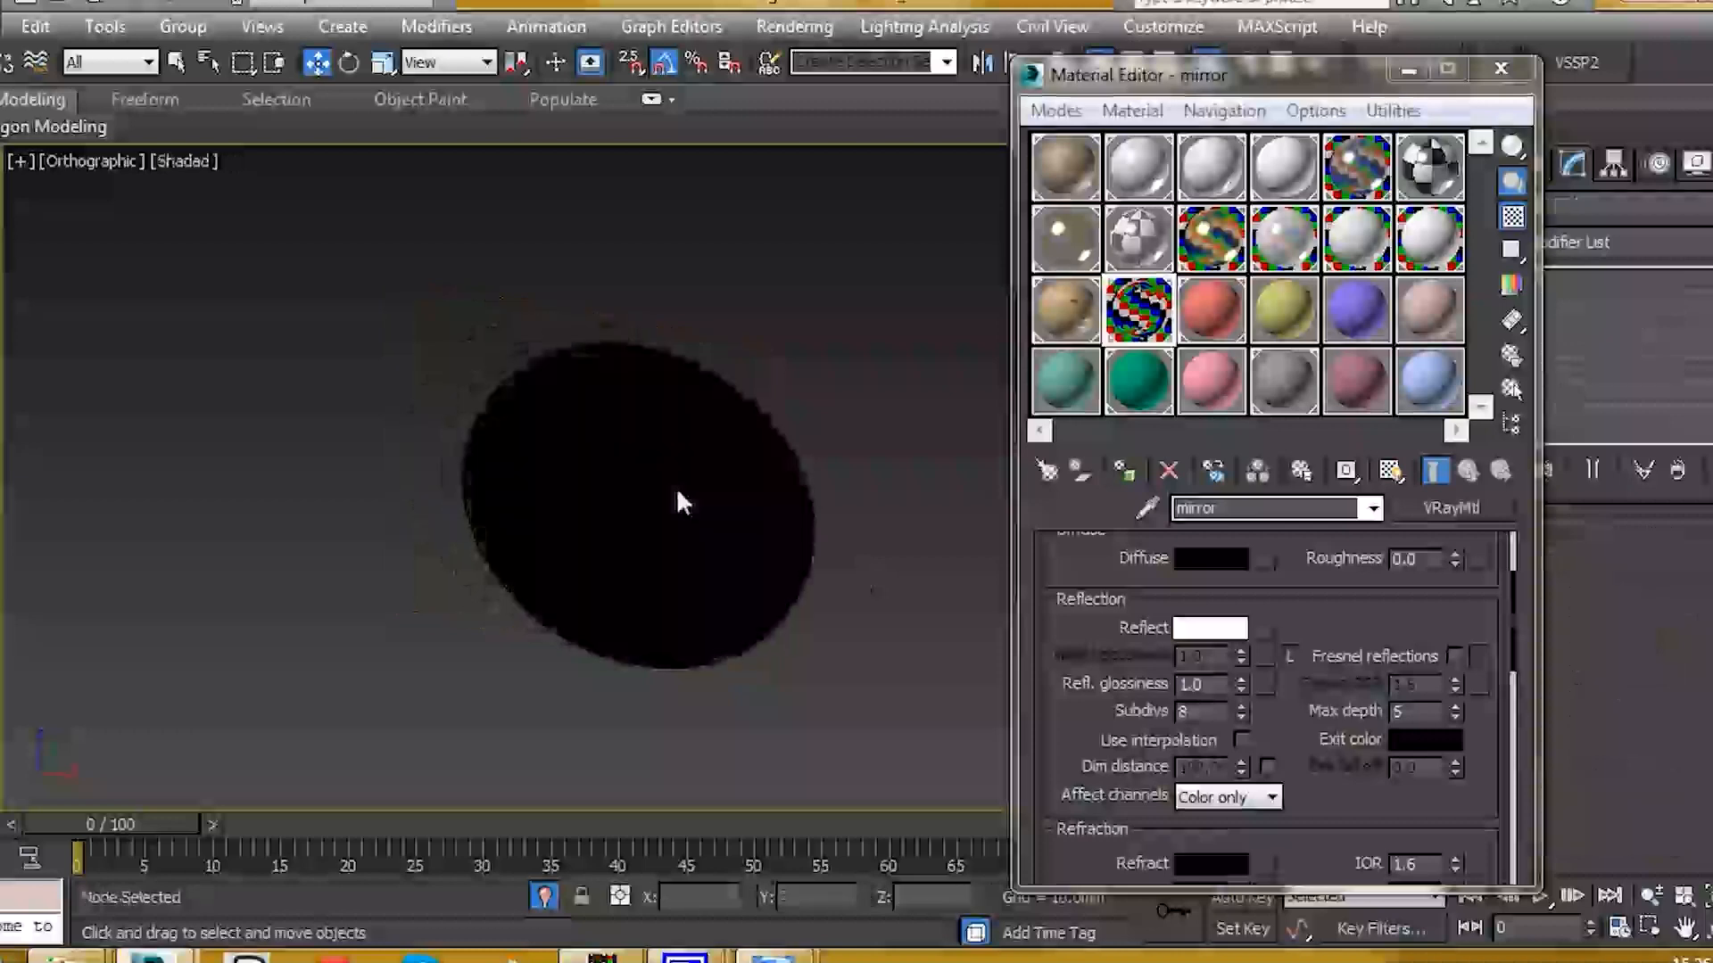
Step: Select the floor group and isolate it
key(F3)
scroll(580, 546, down, 6)
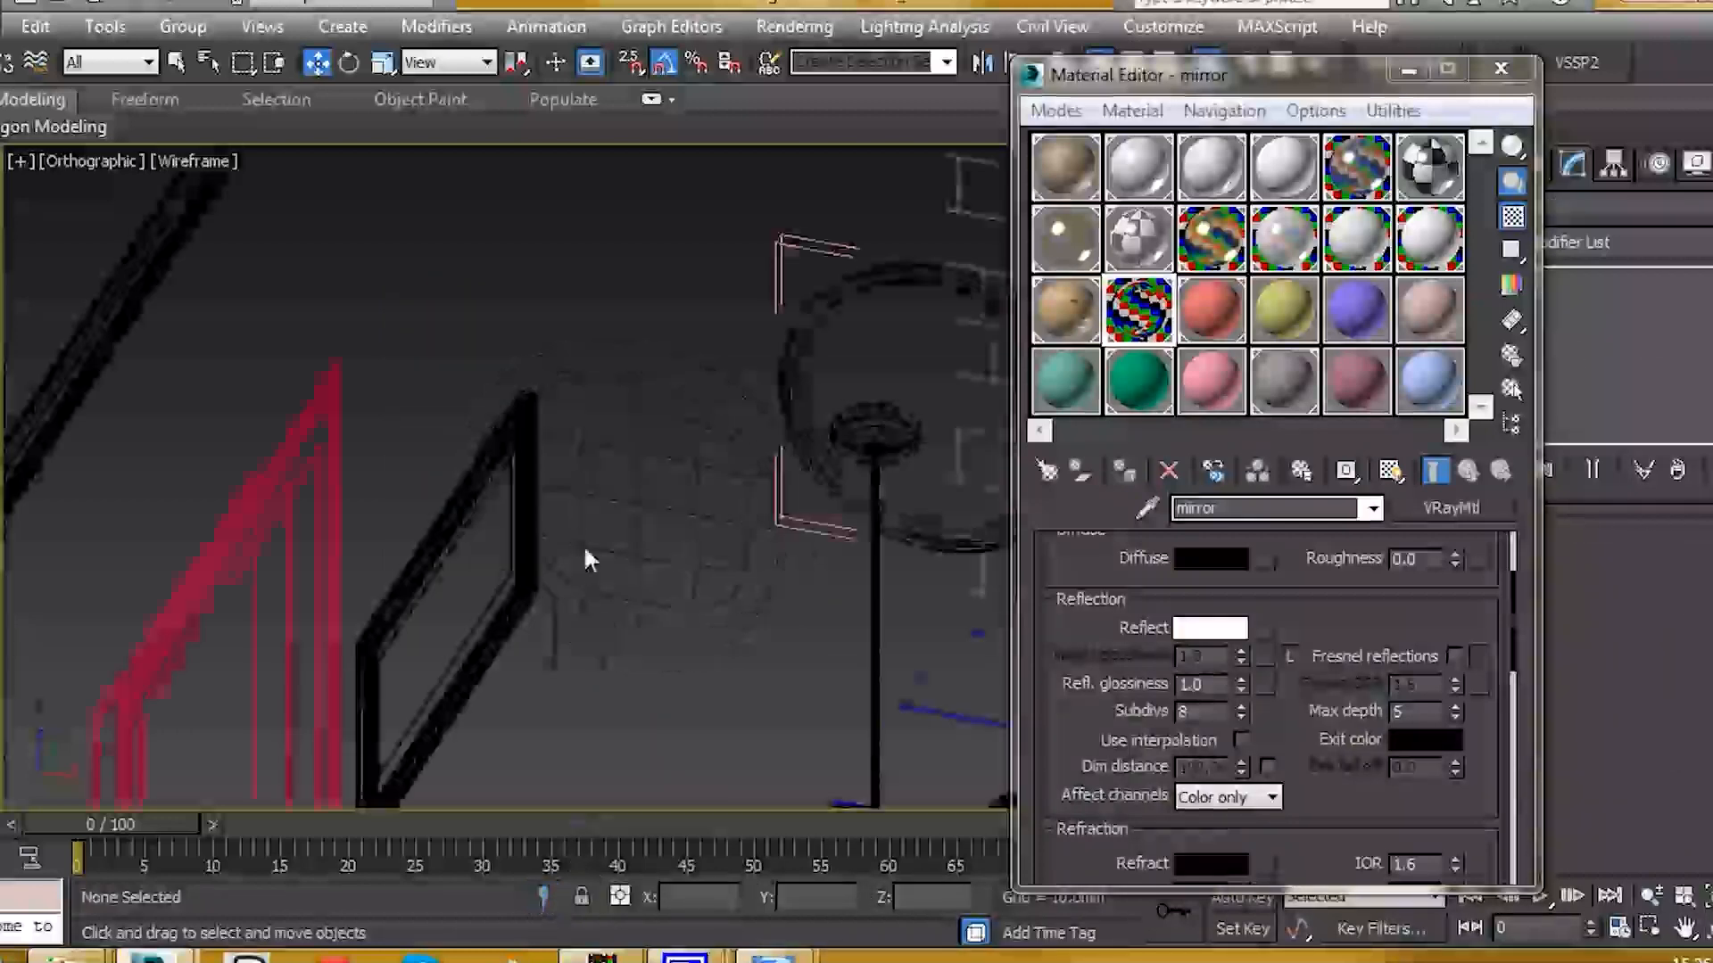
scroll(651, 454, down, 3)
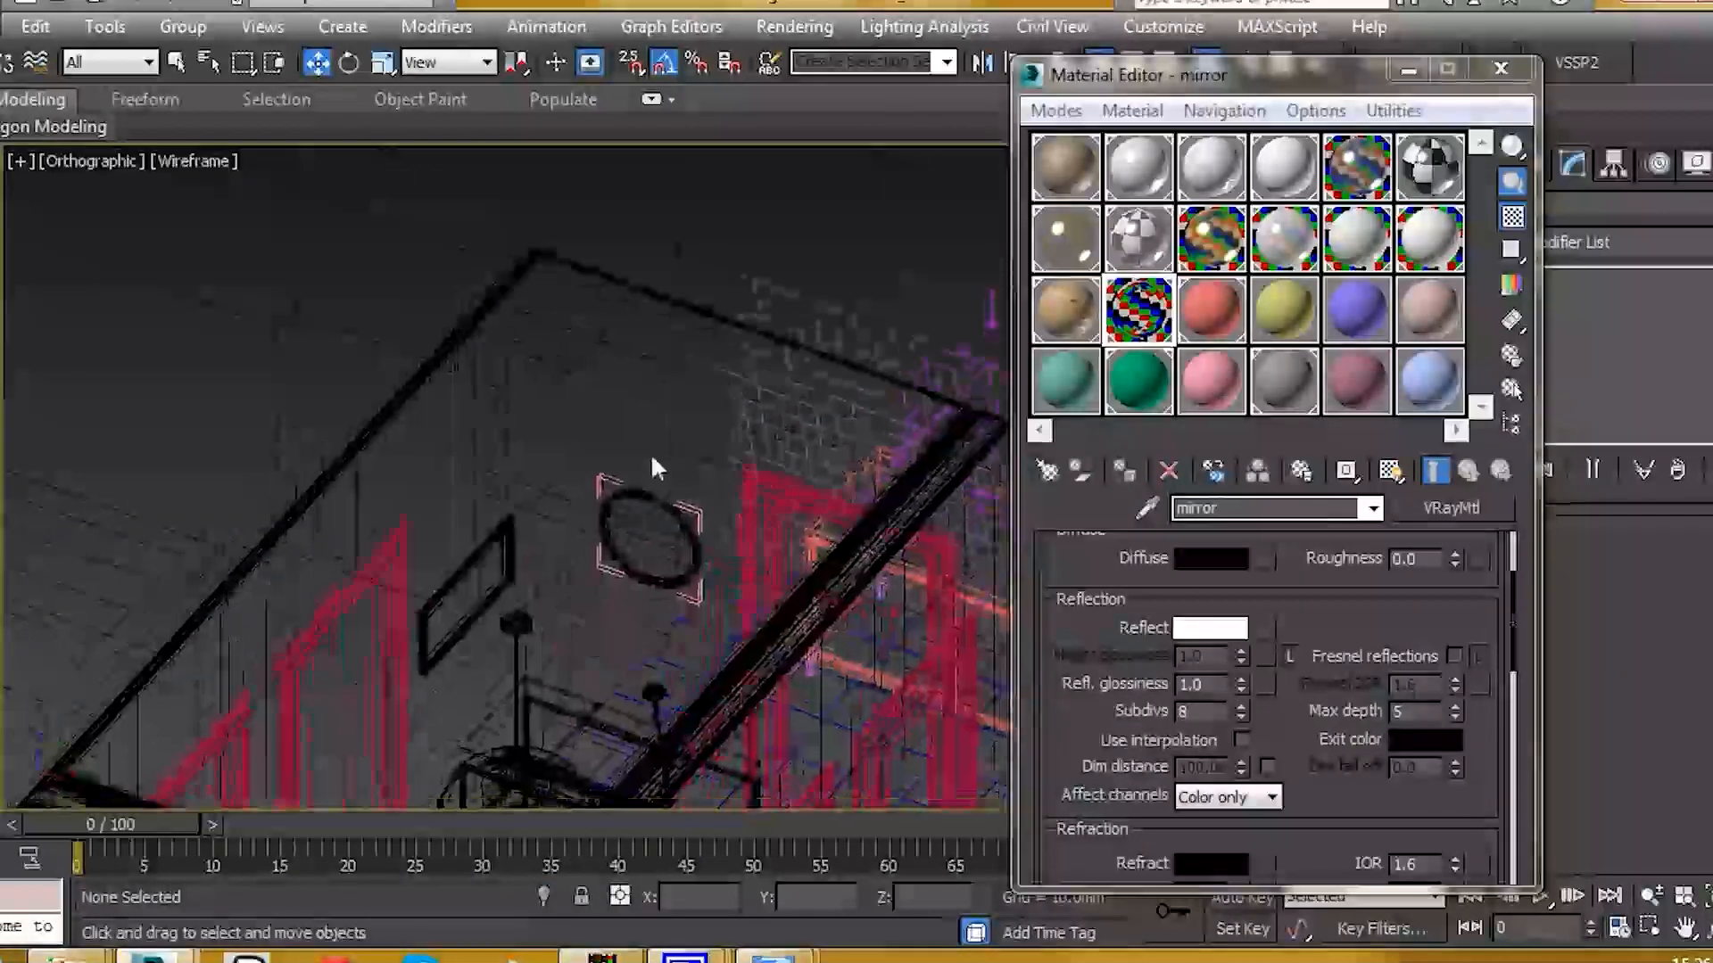
key(F3)
scroll(678, 471, up, 3)
alt+middle_drag(738, 435, 644, 502)
scroll(574, 546, down, 3)
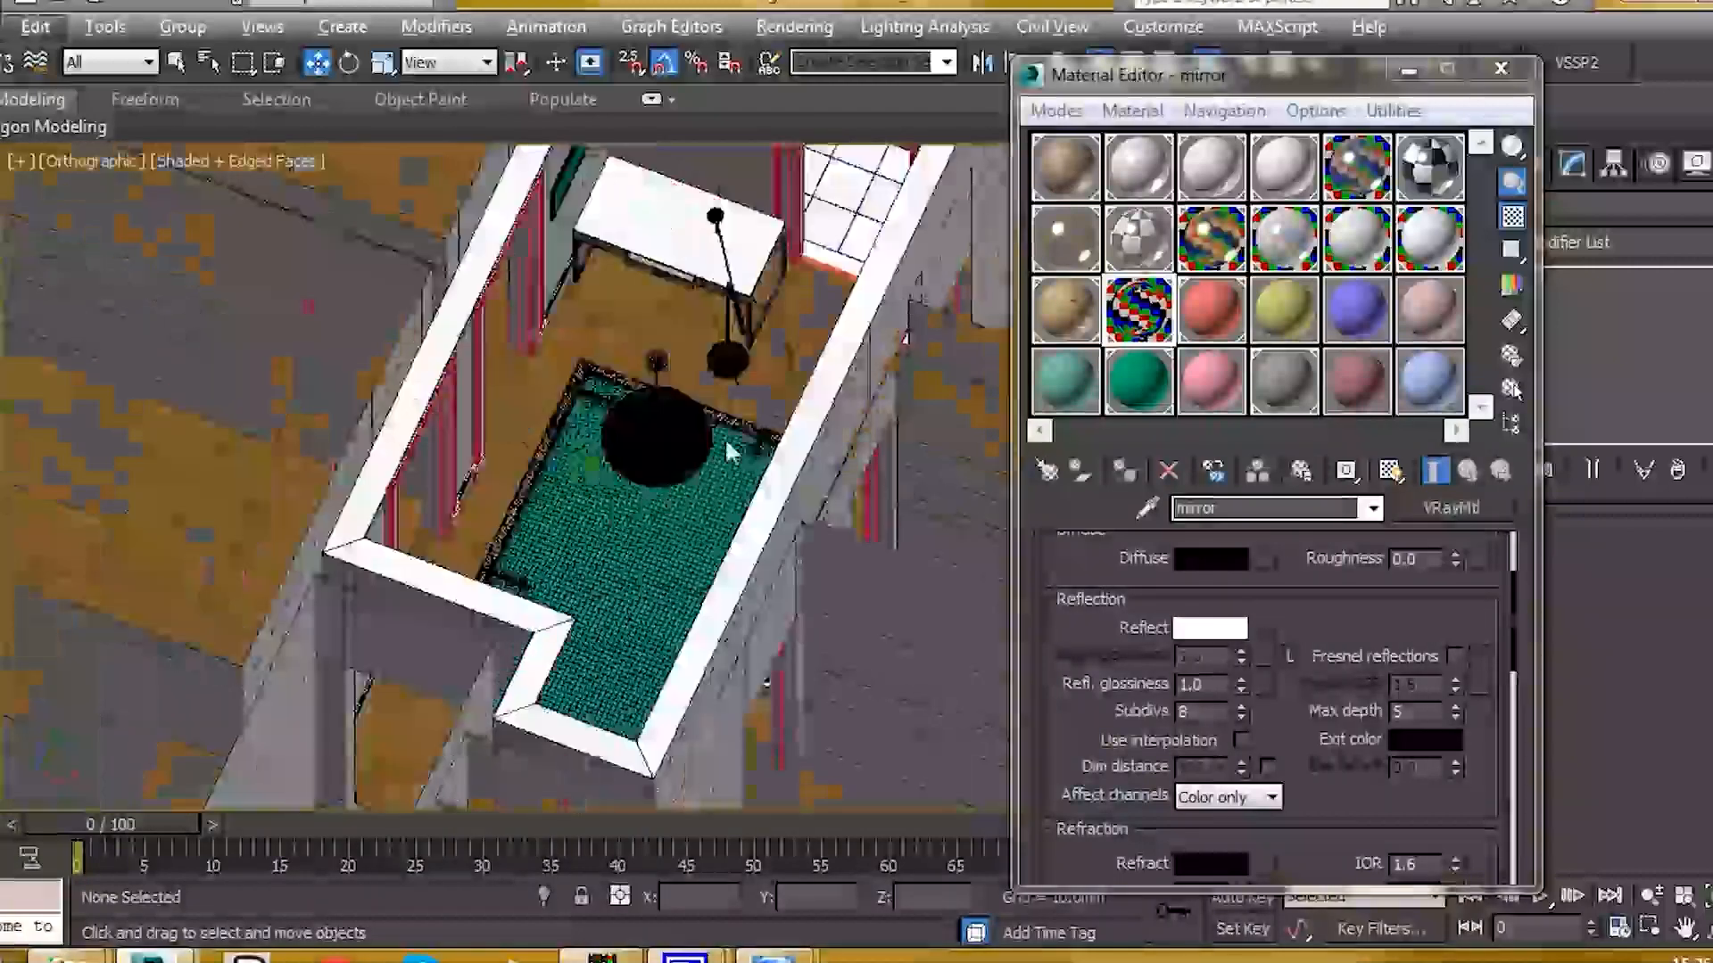
middle_drag(749, 401, 597, 561)
scroll(705, 303, up, 5)
scroll(739, 407, up, 6)
scroll(630, 275, up, 3)
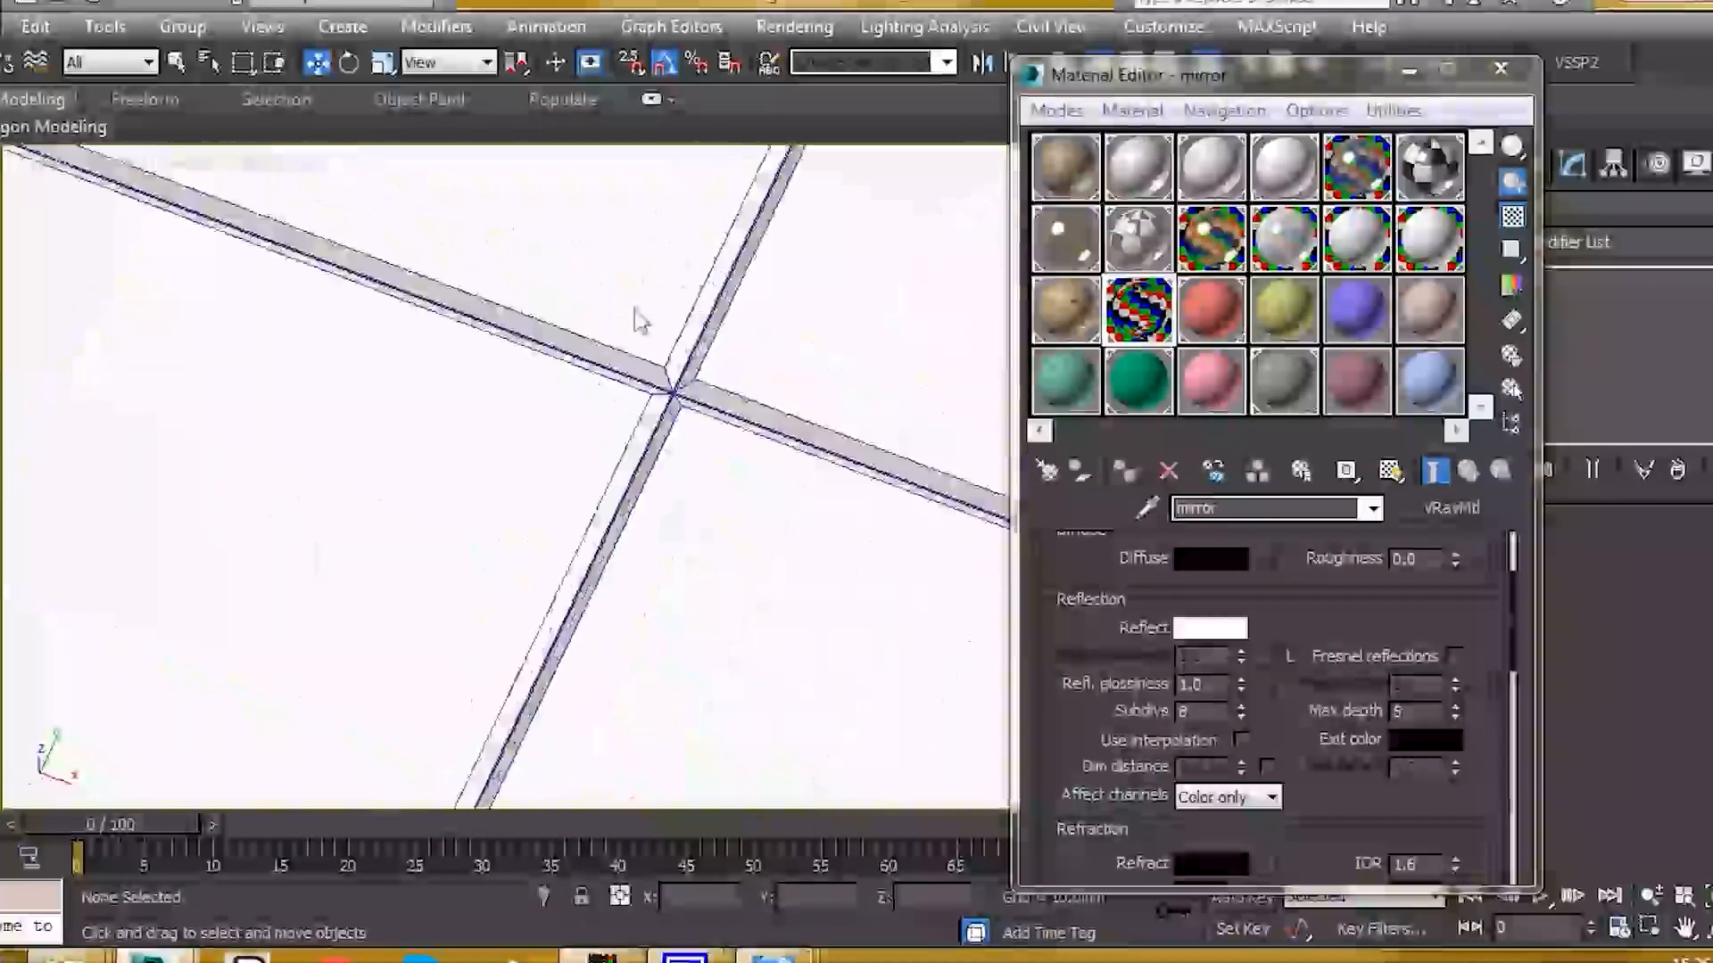
scroll(675, 398, up, 5)
click(700, 392)
scroll(681, 517, down, 10)
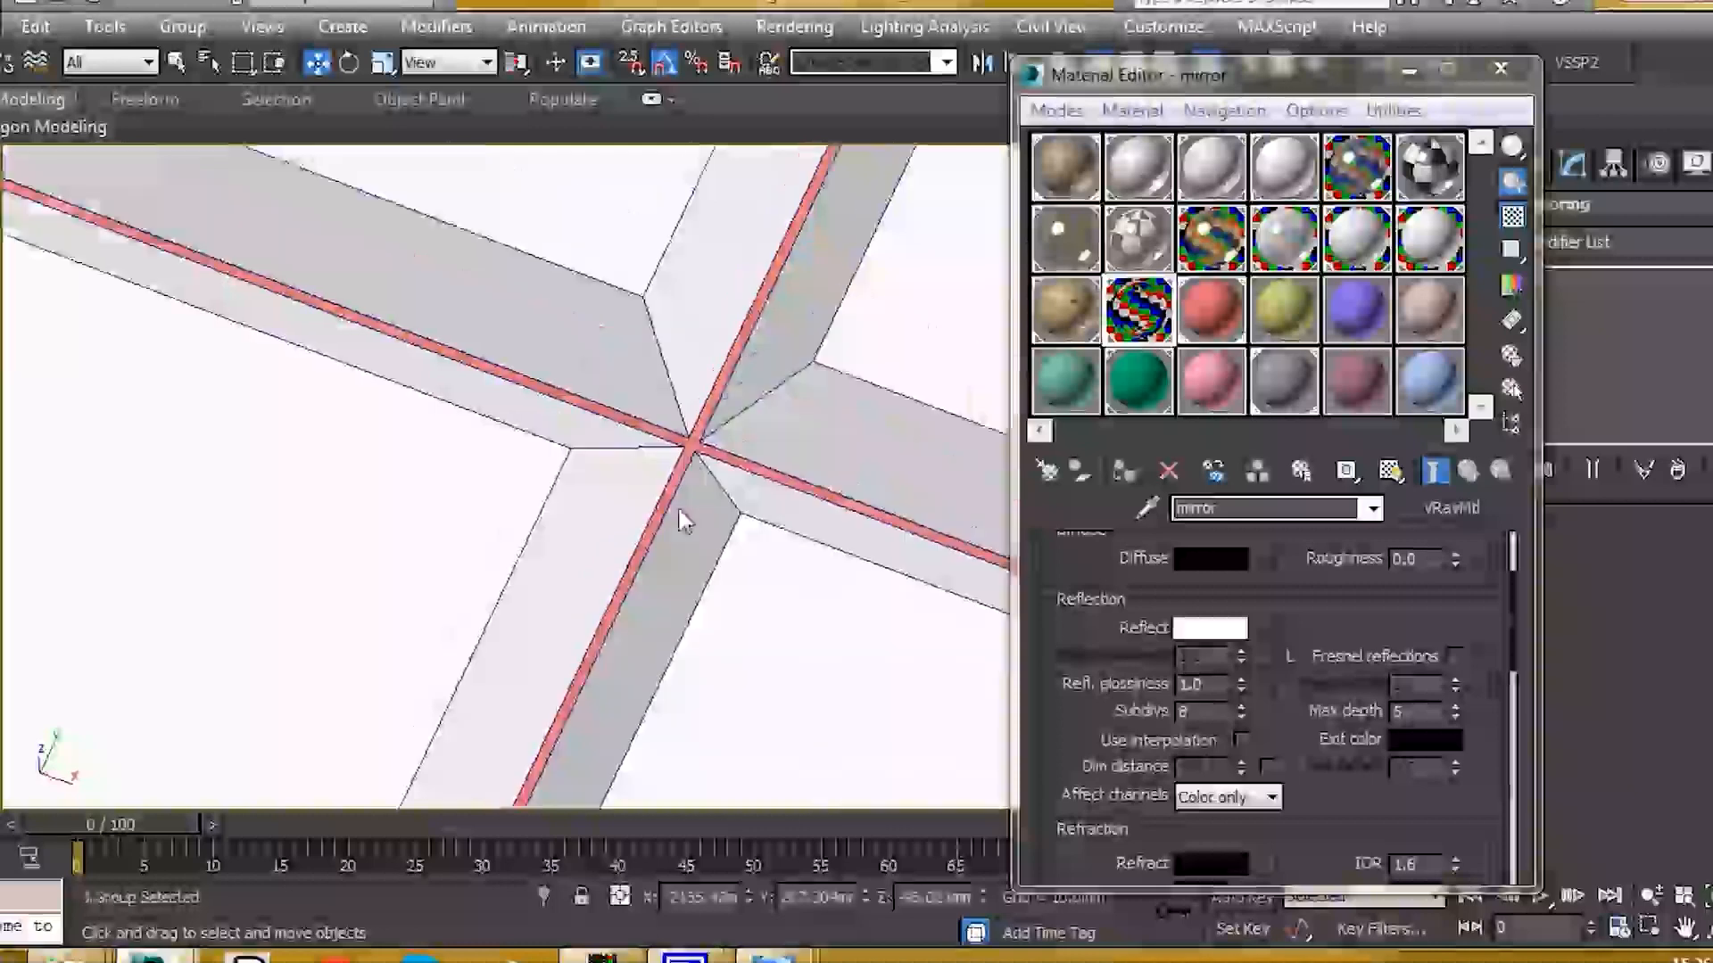
key(alt+q)
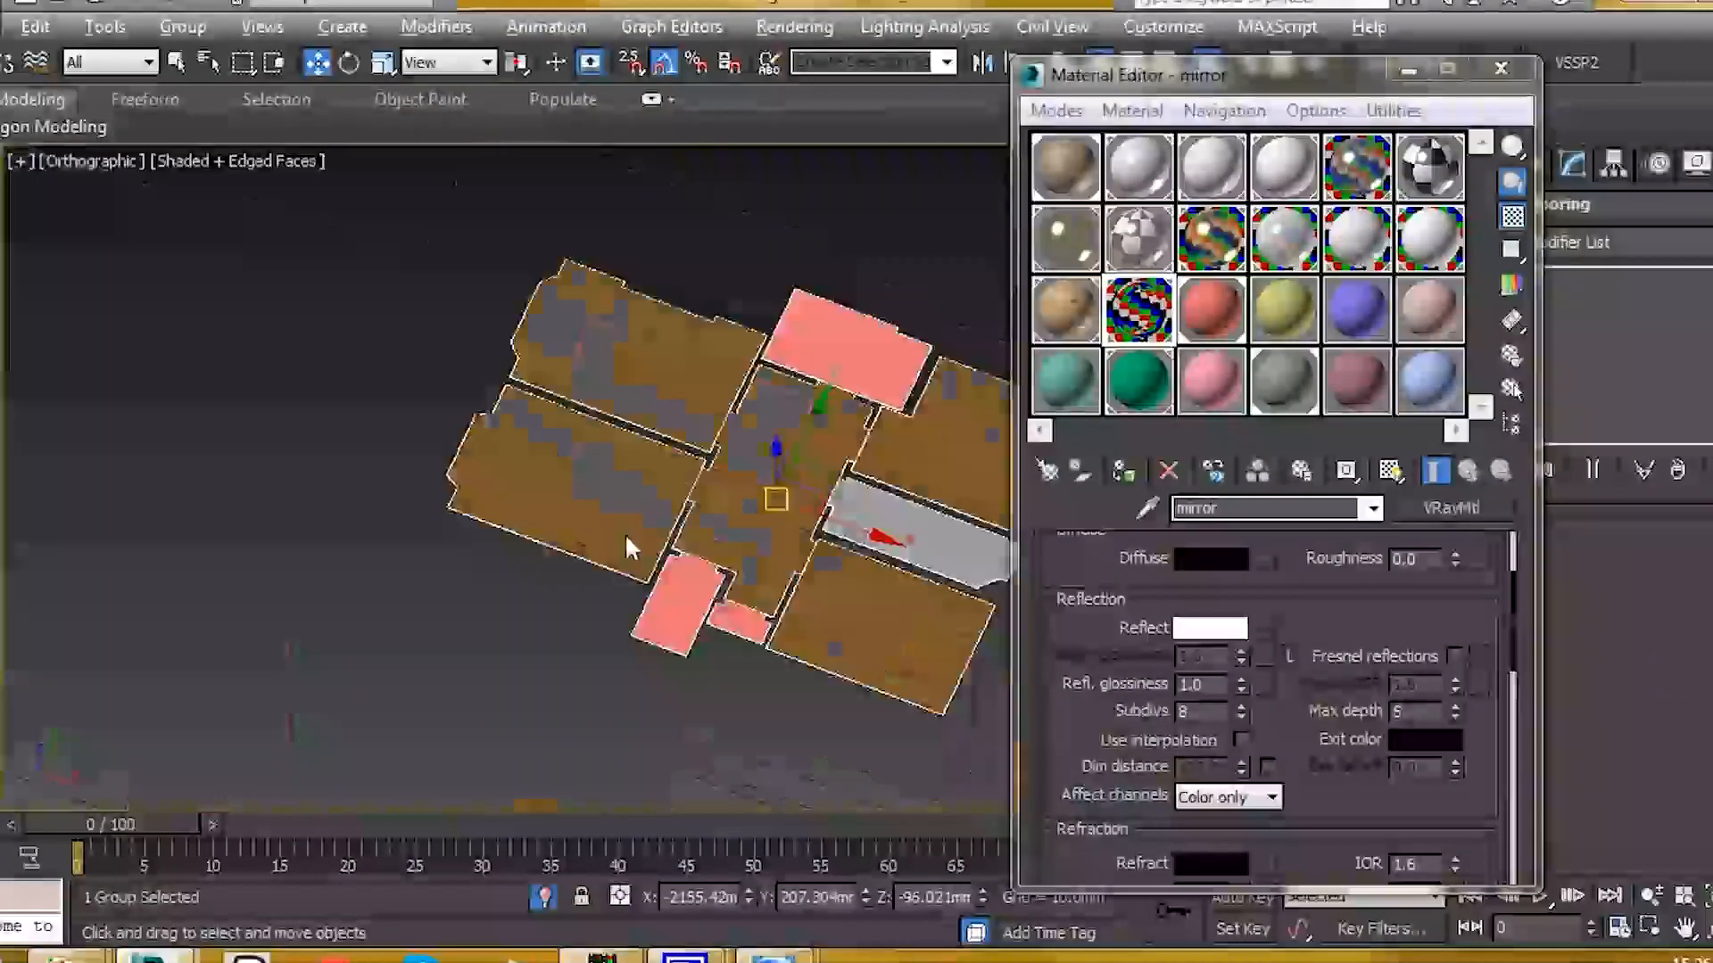
Step: Ungroup the floor pieces and select the pink floor panel
scroll(685, 462, up, 2)
scroll(682, 461, up, 4)
click(181, 30)
click(214, 103)
scroll(687, 356, up, 2)
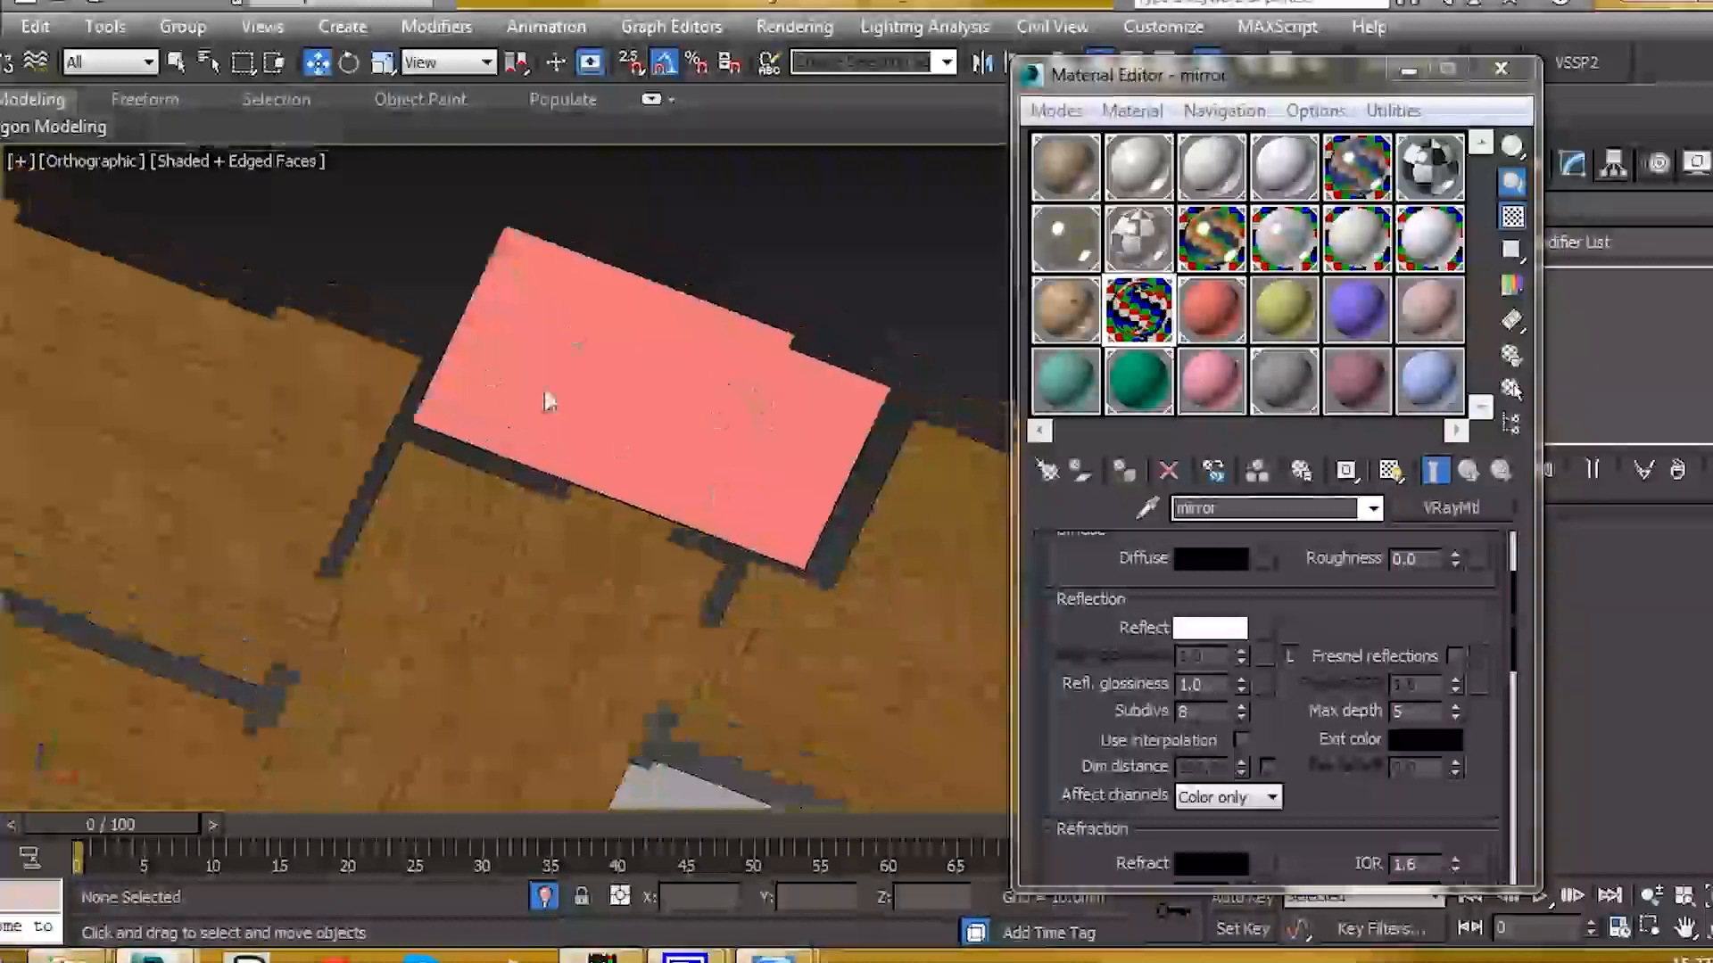
click(573, 363)
Step: Rename the panel's material to BLACK and set its Diffuse to RGB 1,1,1
click(1212, 307)
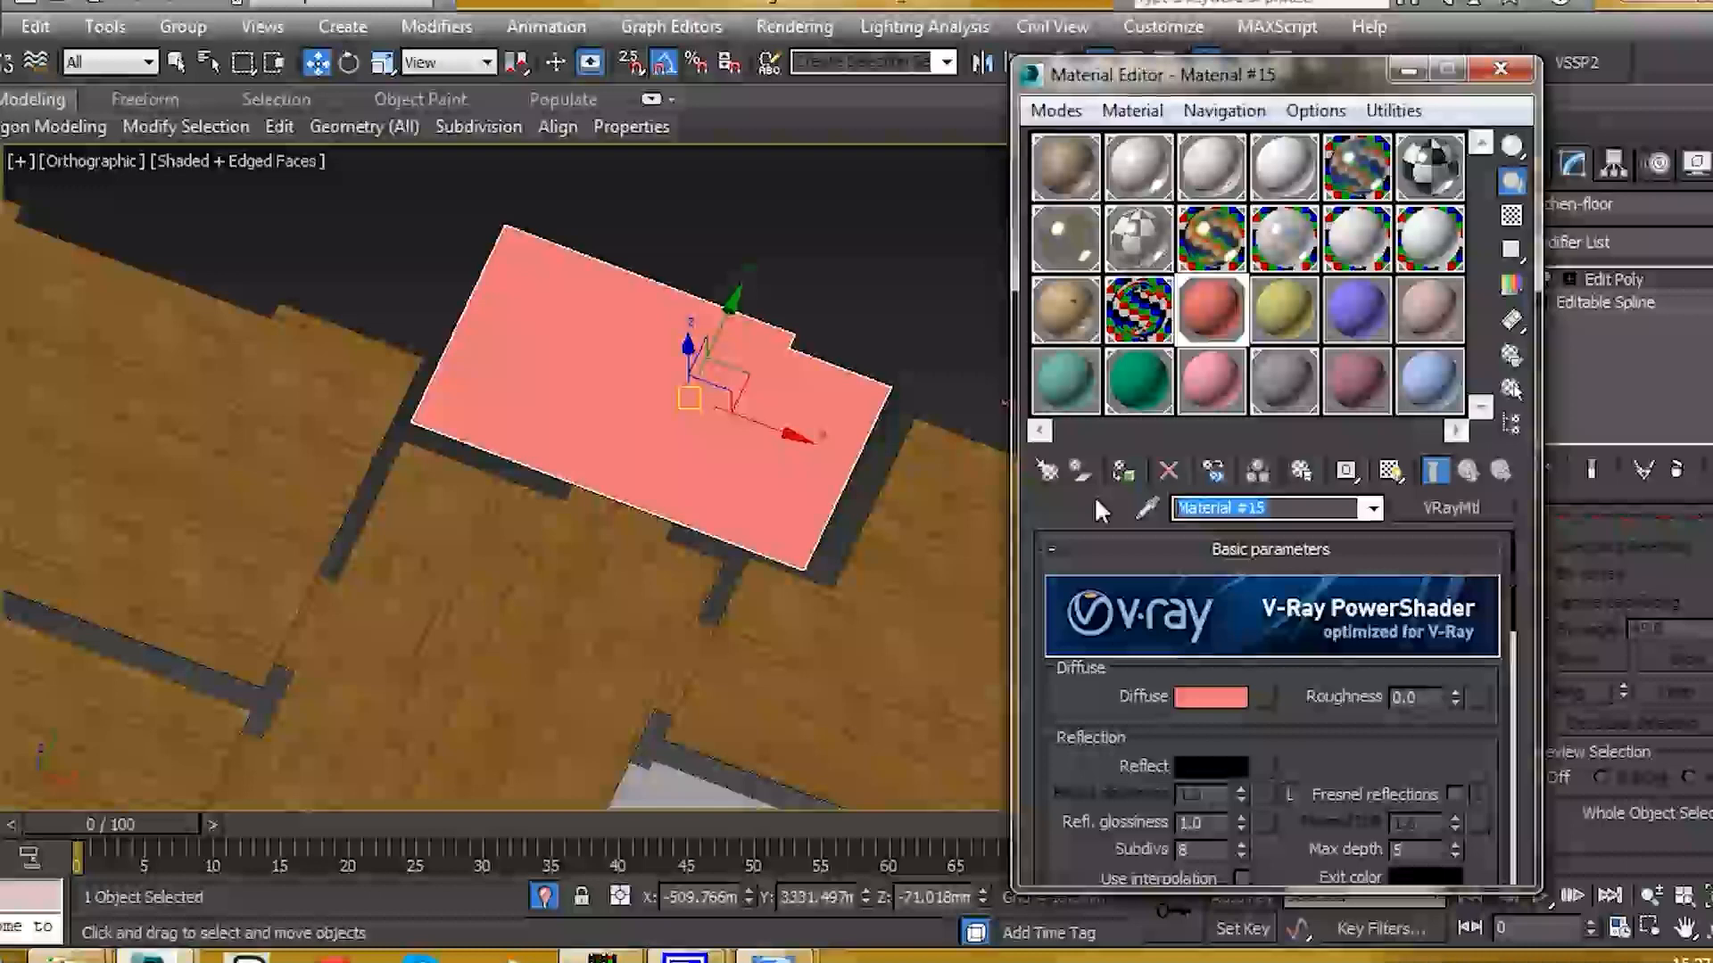
text(flACK)
key(Return)
drag(1100, 694, 1125, 585)
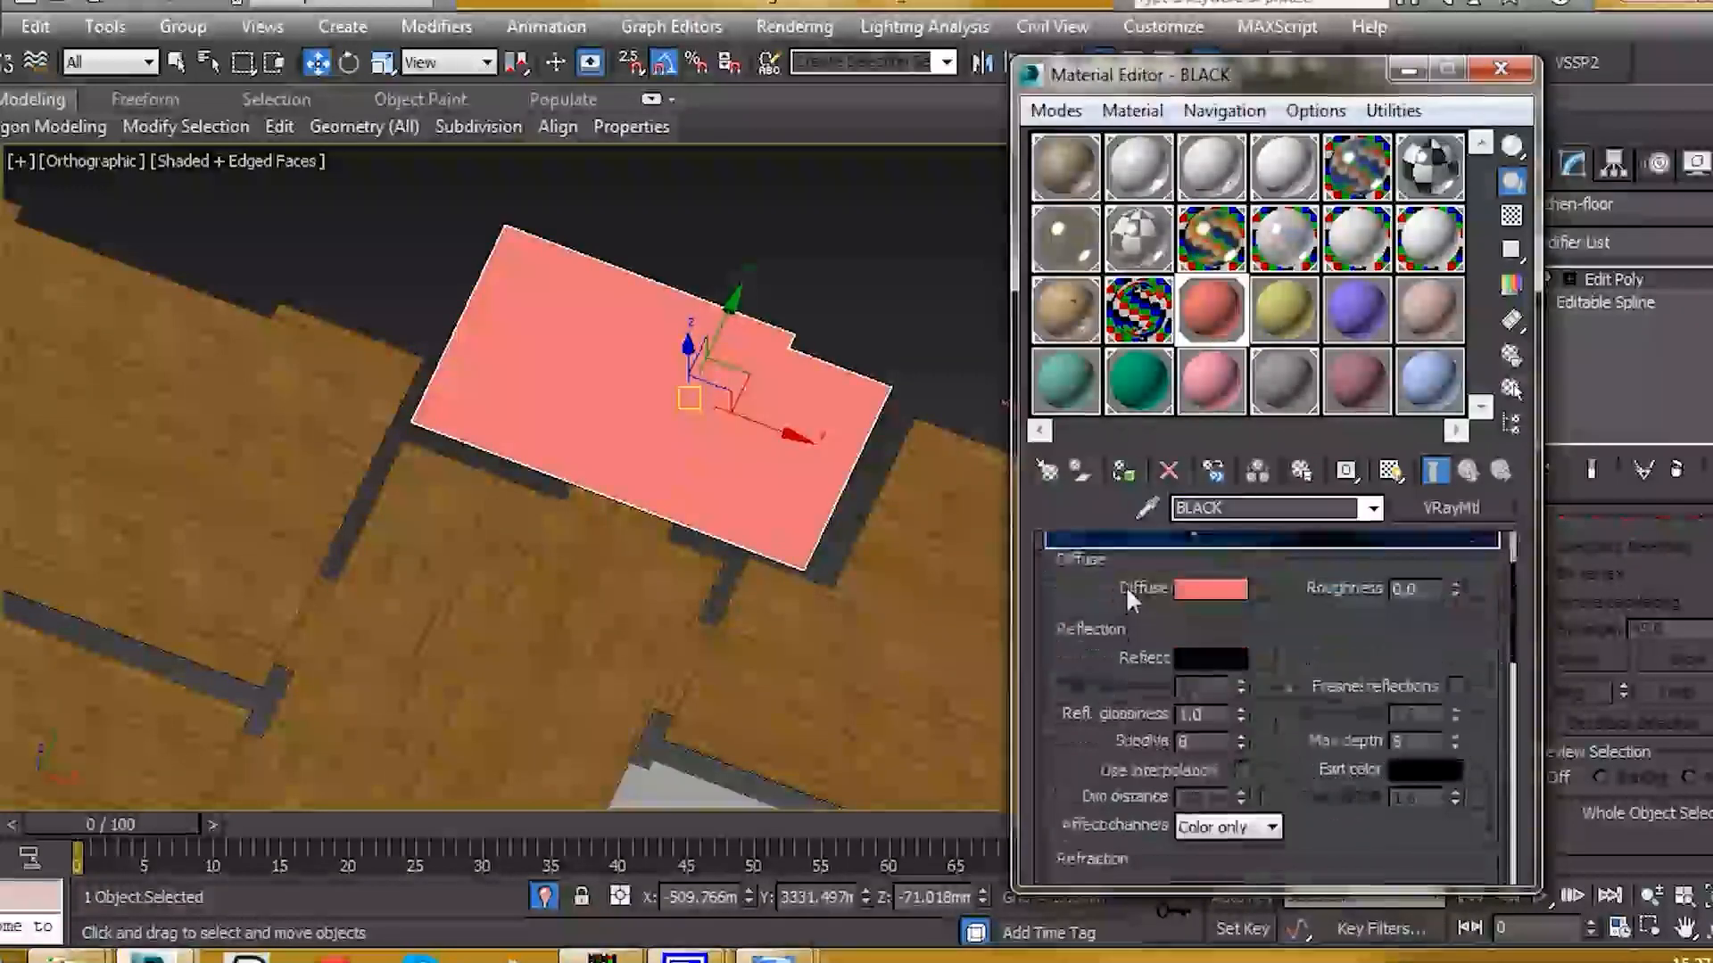
click(1211, 588)
click(587, 373)
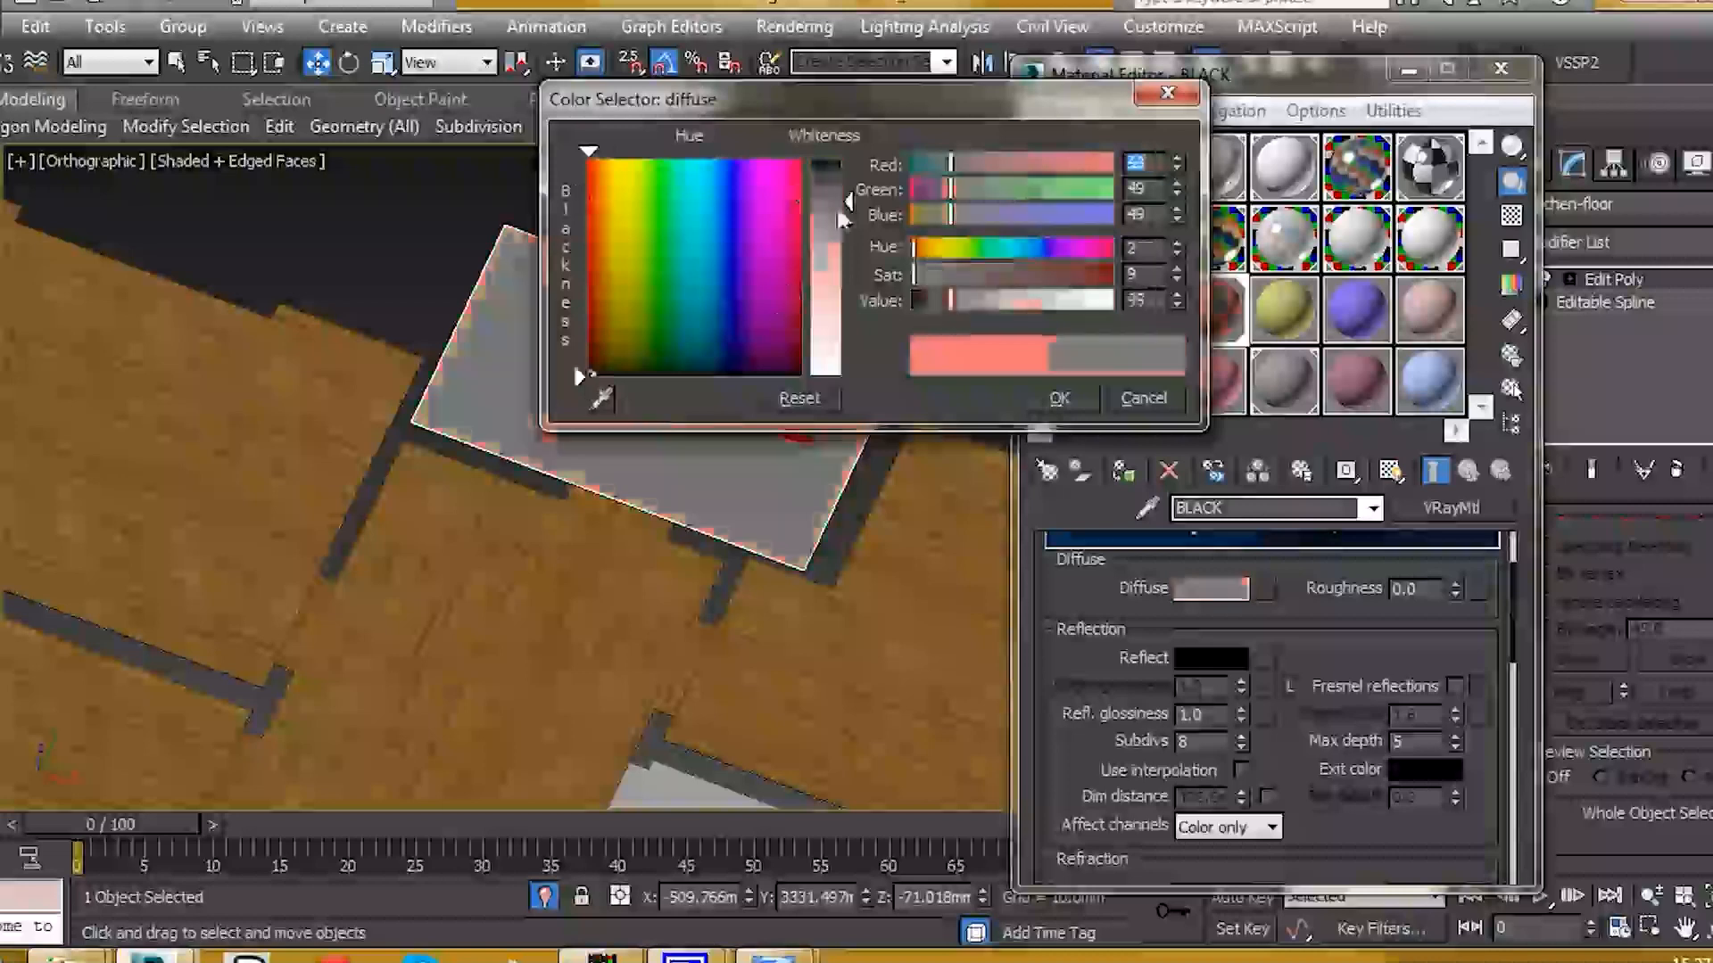
drag(852, 157, 848, 157)
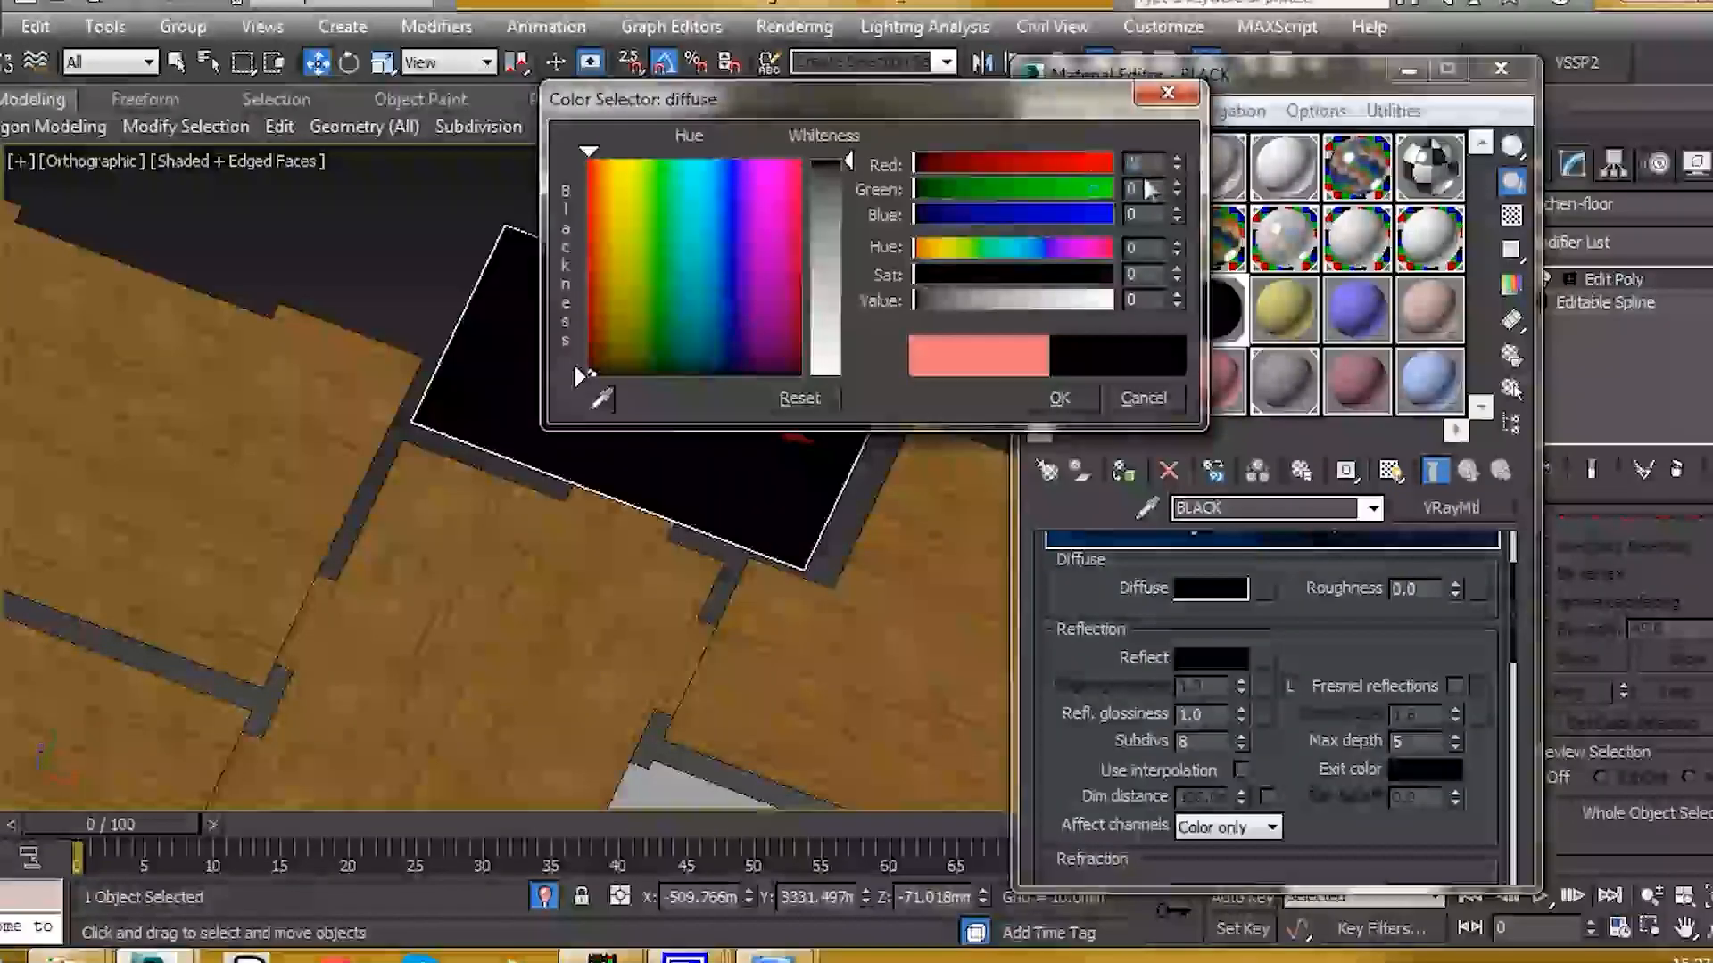
drag(1145, 182, 1118, 184)
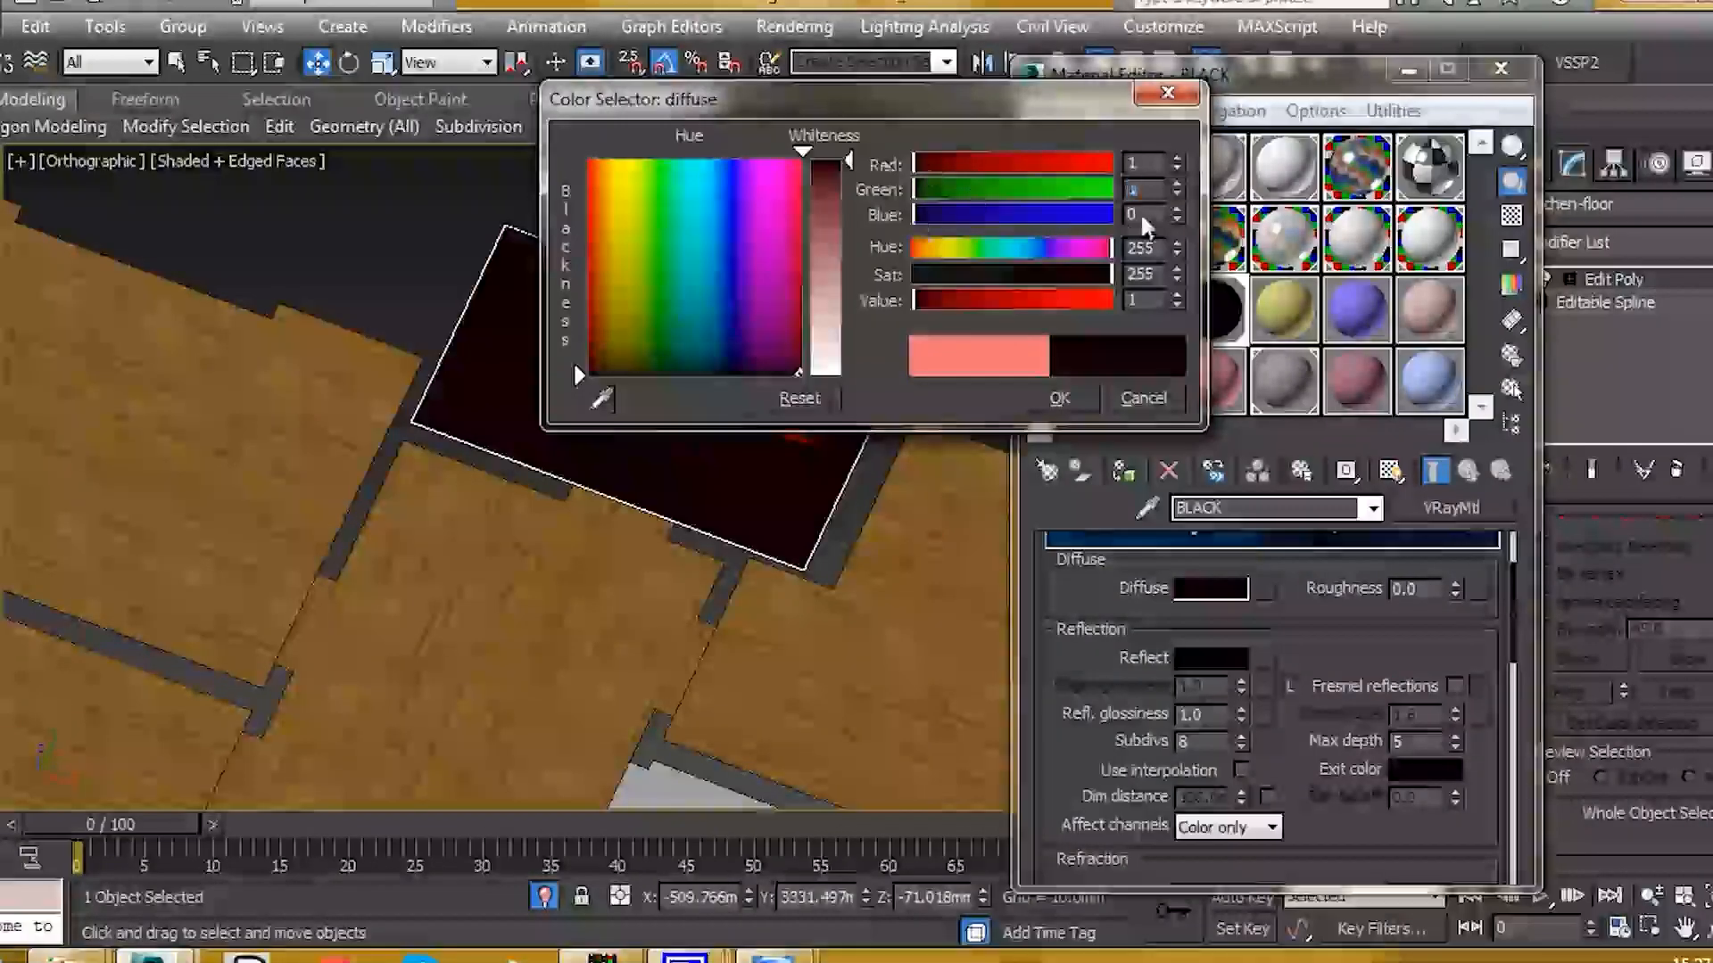
text(1)
key(Tab)
text(1)
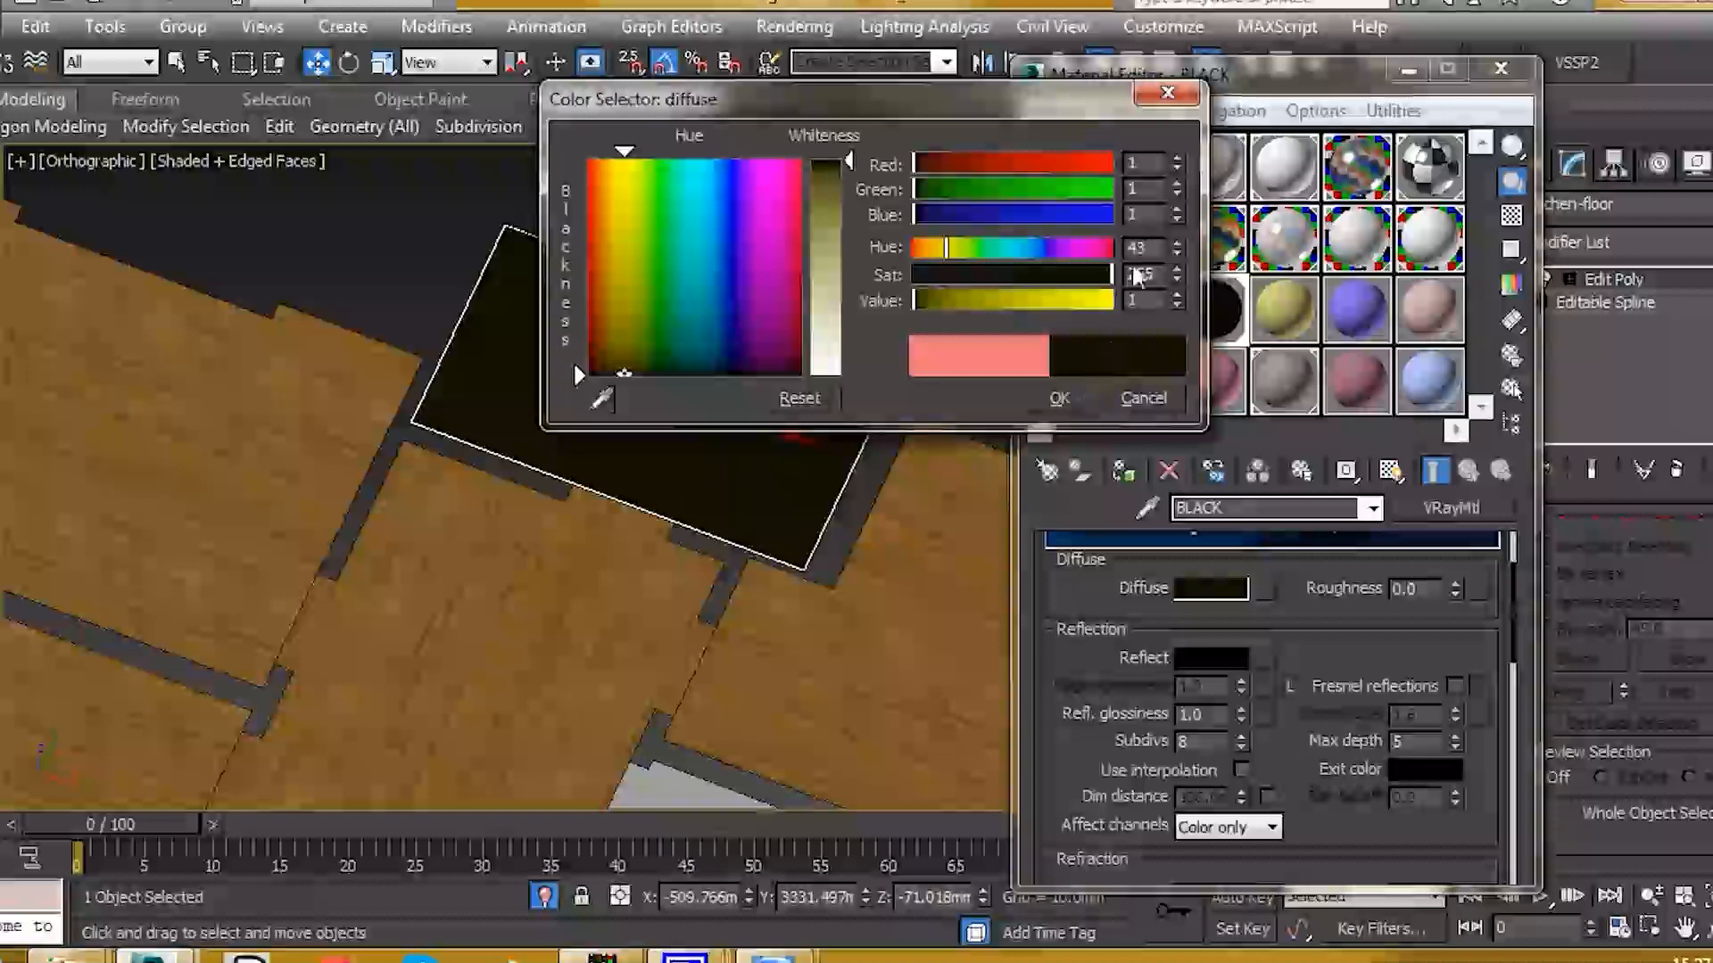
click(1059, 398)
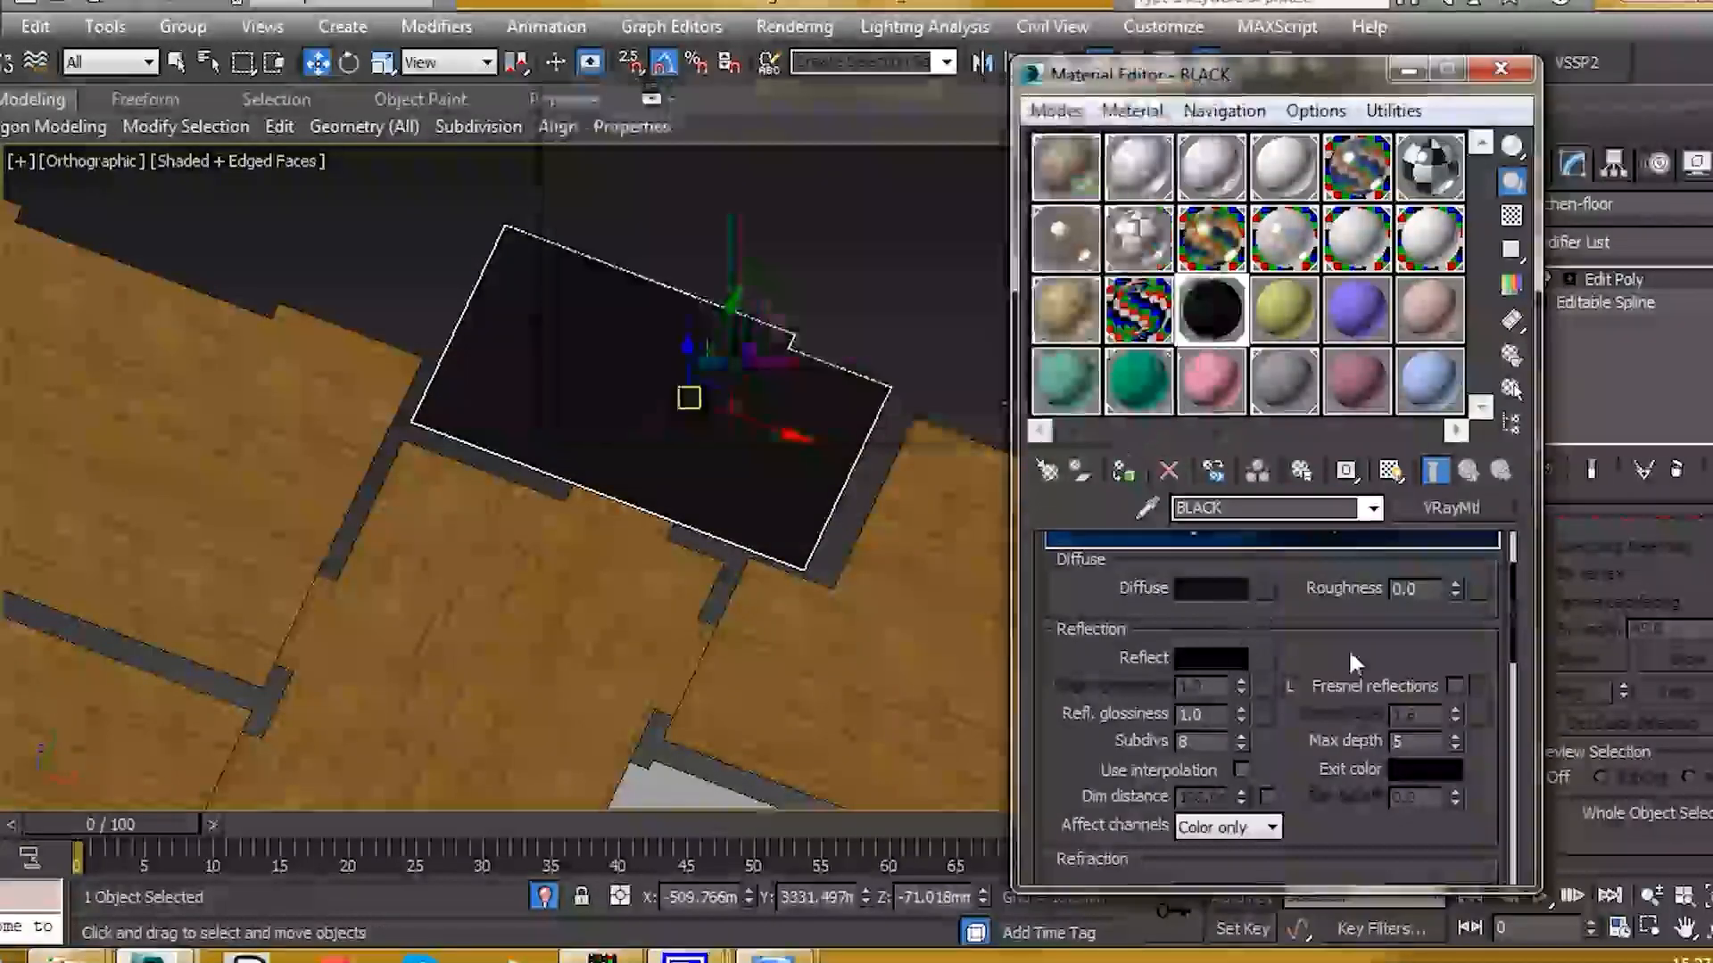
Step: Set Reflect to very dark grey with reflection glossiness 0.65
scroll(1240, 644, down, 2)
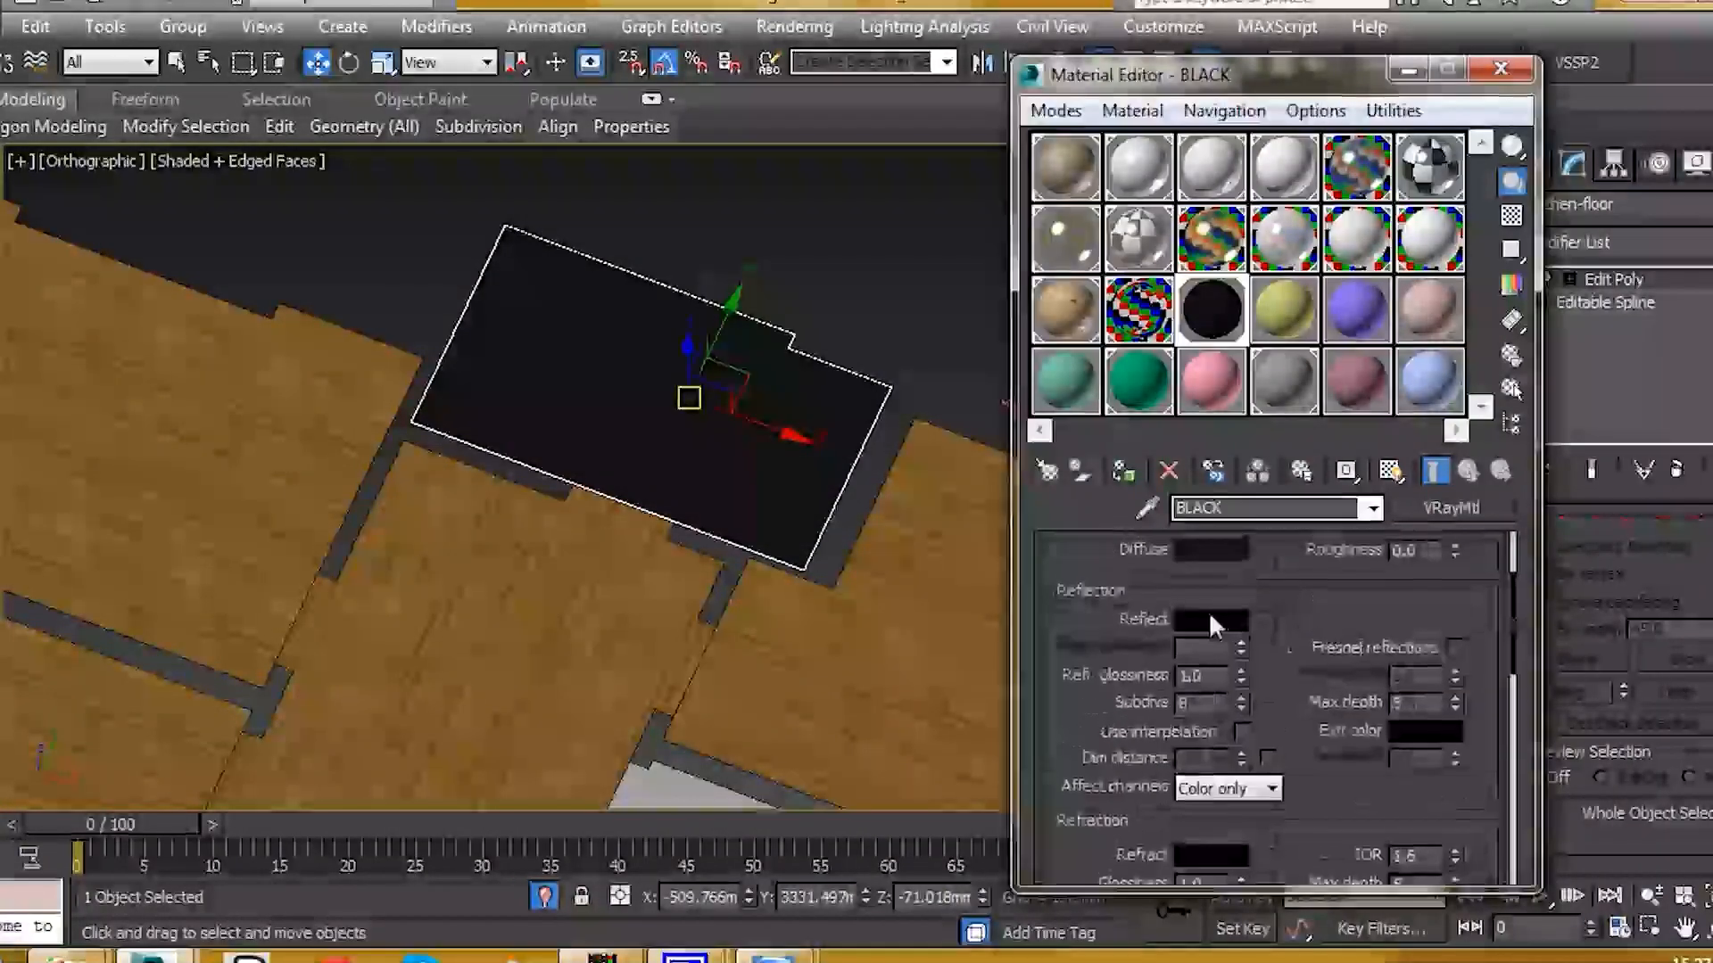
click(1211, 620)
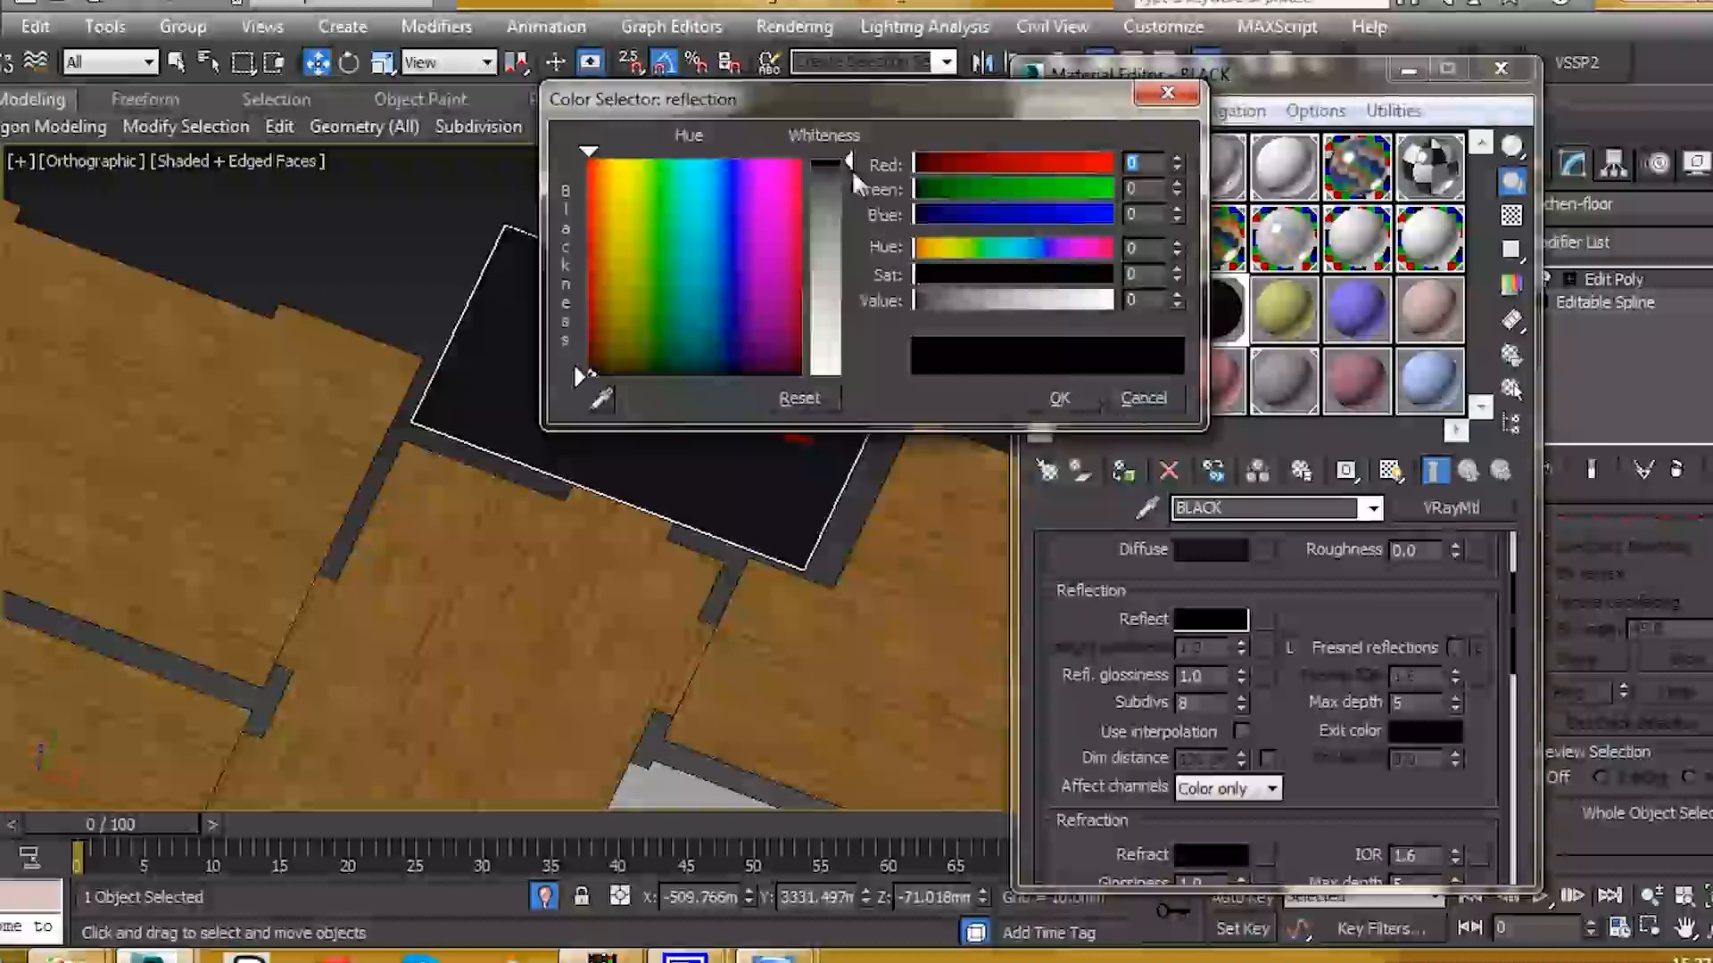
drag(848, 152, 844, 162)
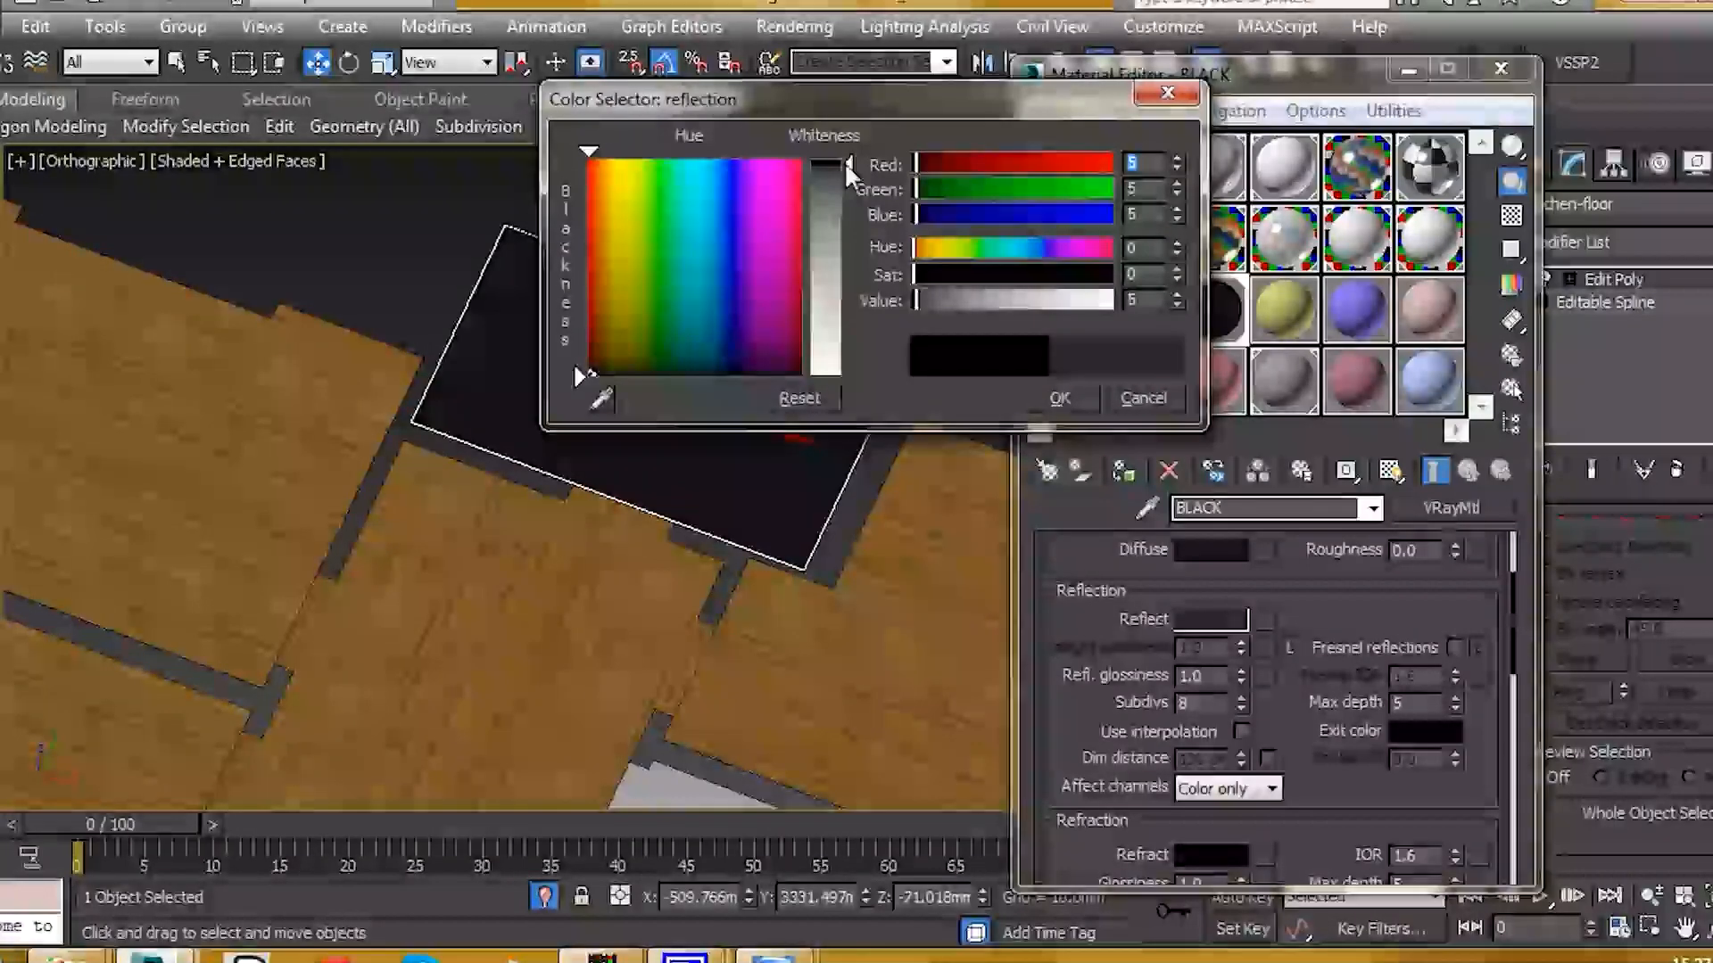
click(1046, 397)
click(1208, 678)
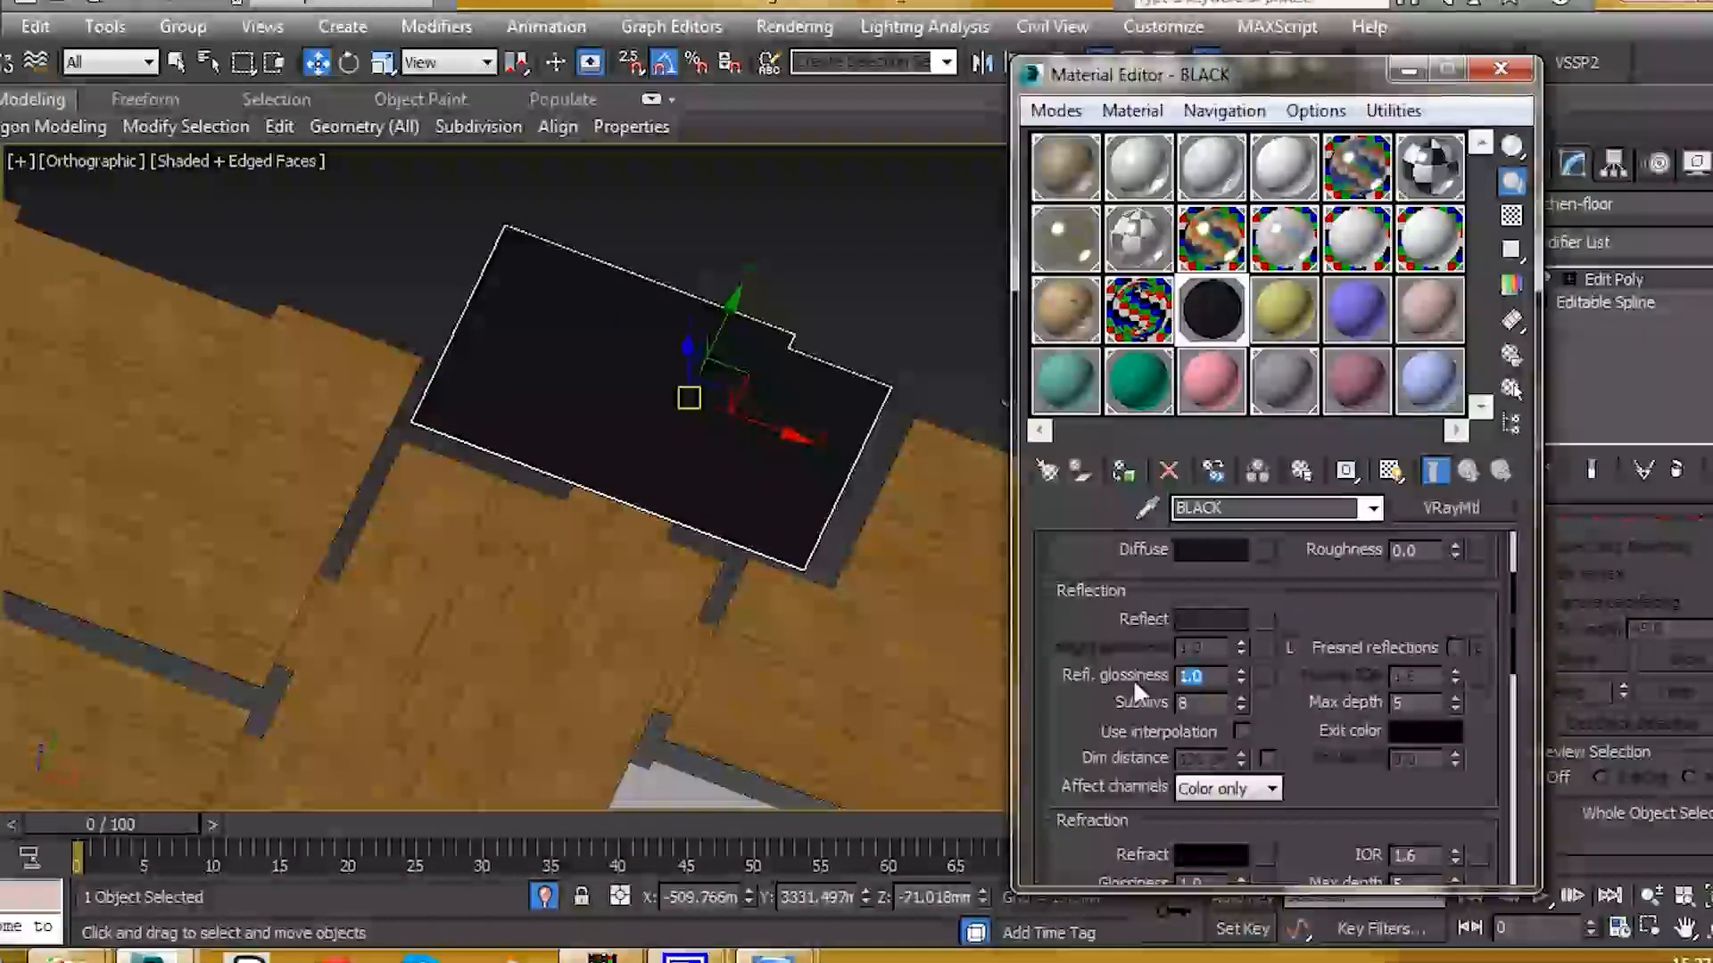
text(0.65)
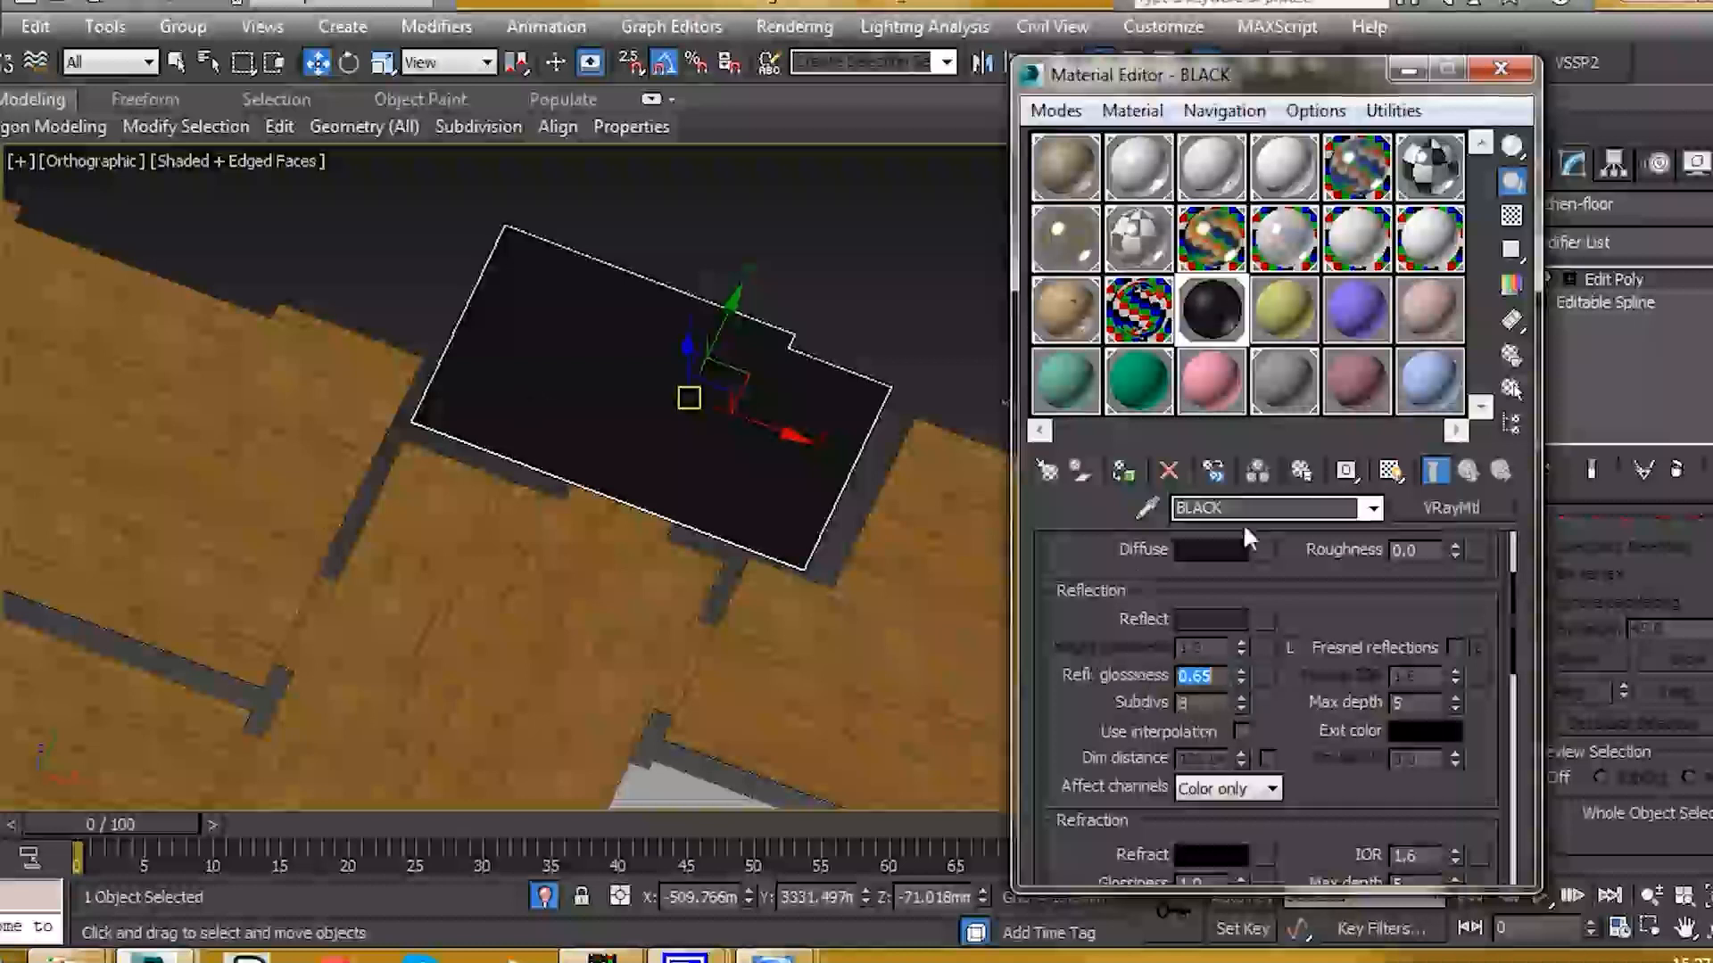
click(1121, 473)
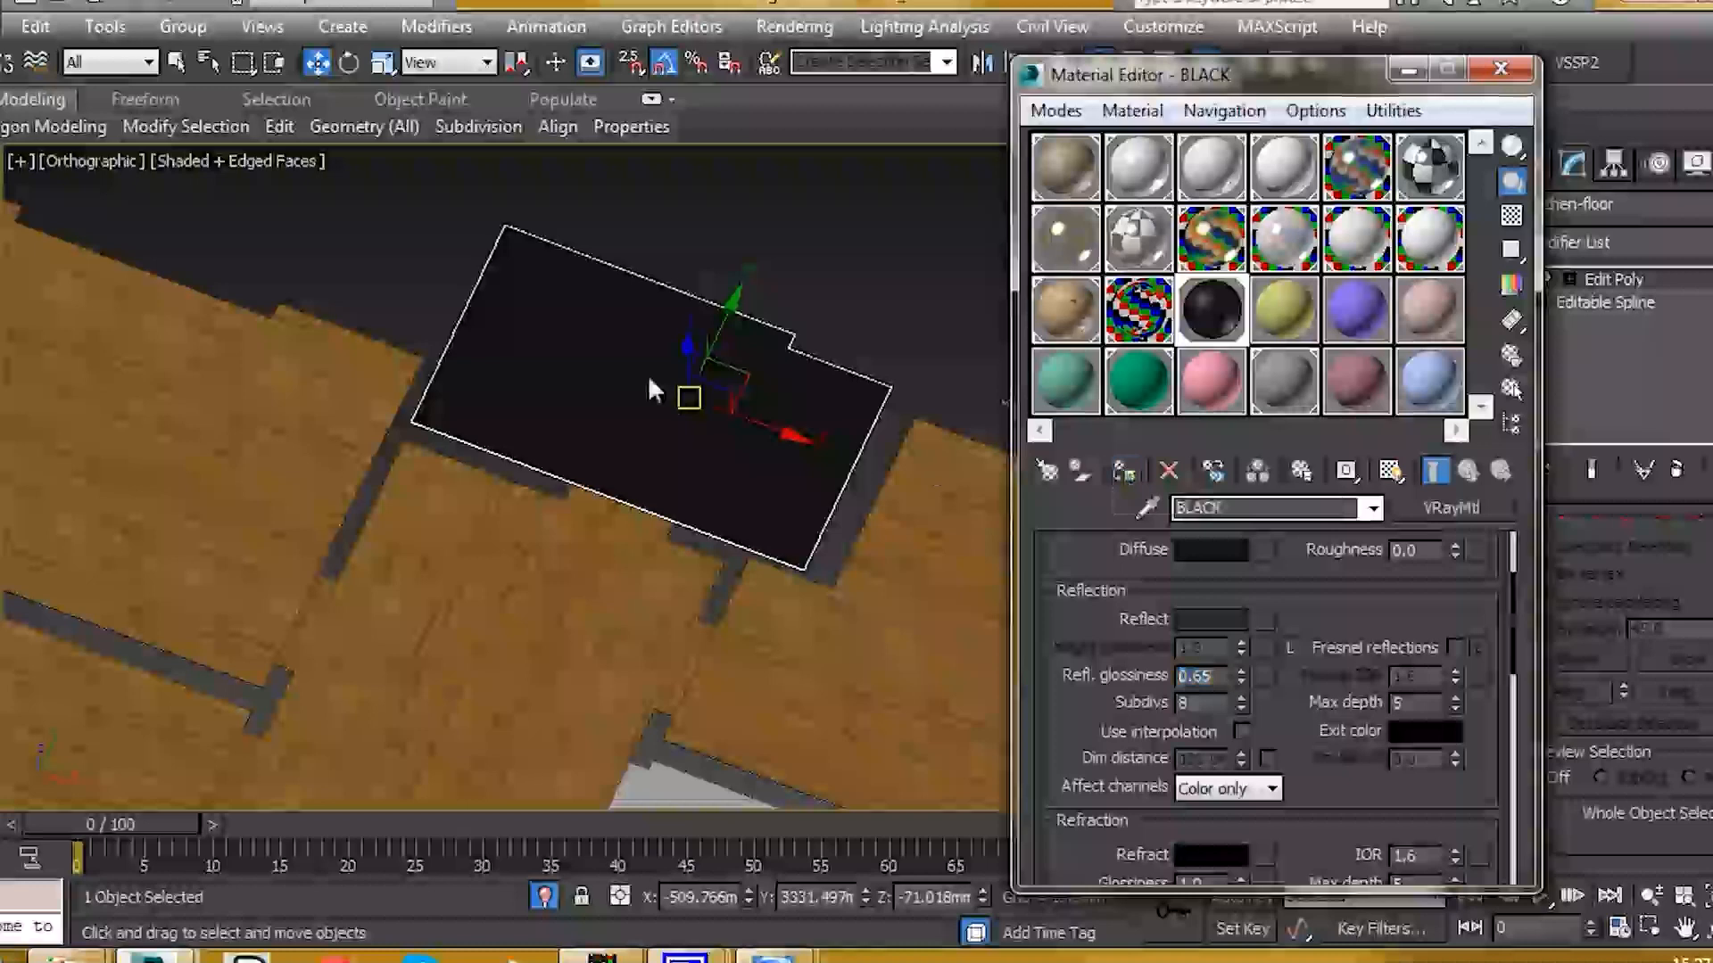
Step: Exit isolation to show the whole apartment again
scroll(656, 308, down, 2)
click(816, 234)
middle_drag(784, 437, 640, 429)
scroll(773, 404, down, 3)
click(541, 899)
alt+middle_drag(610, 616, 659, 477)
scroll(649, 507, down, 3)
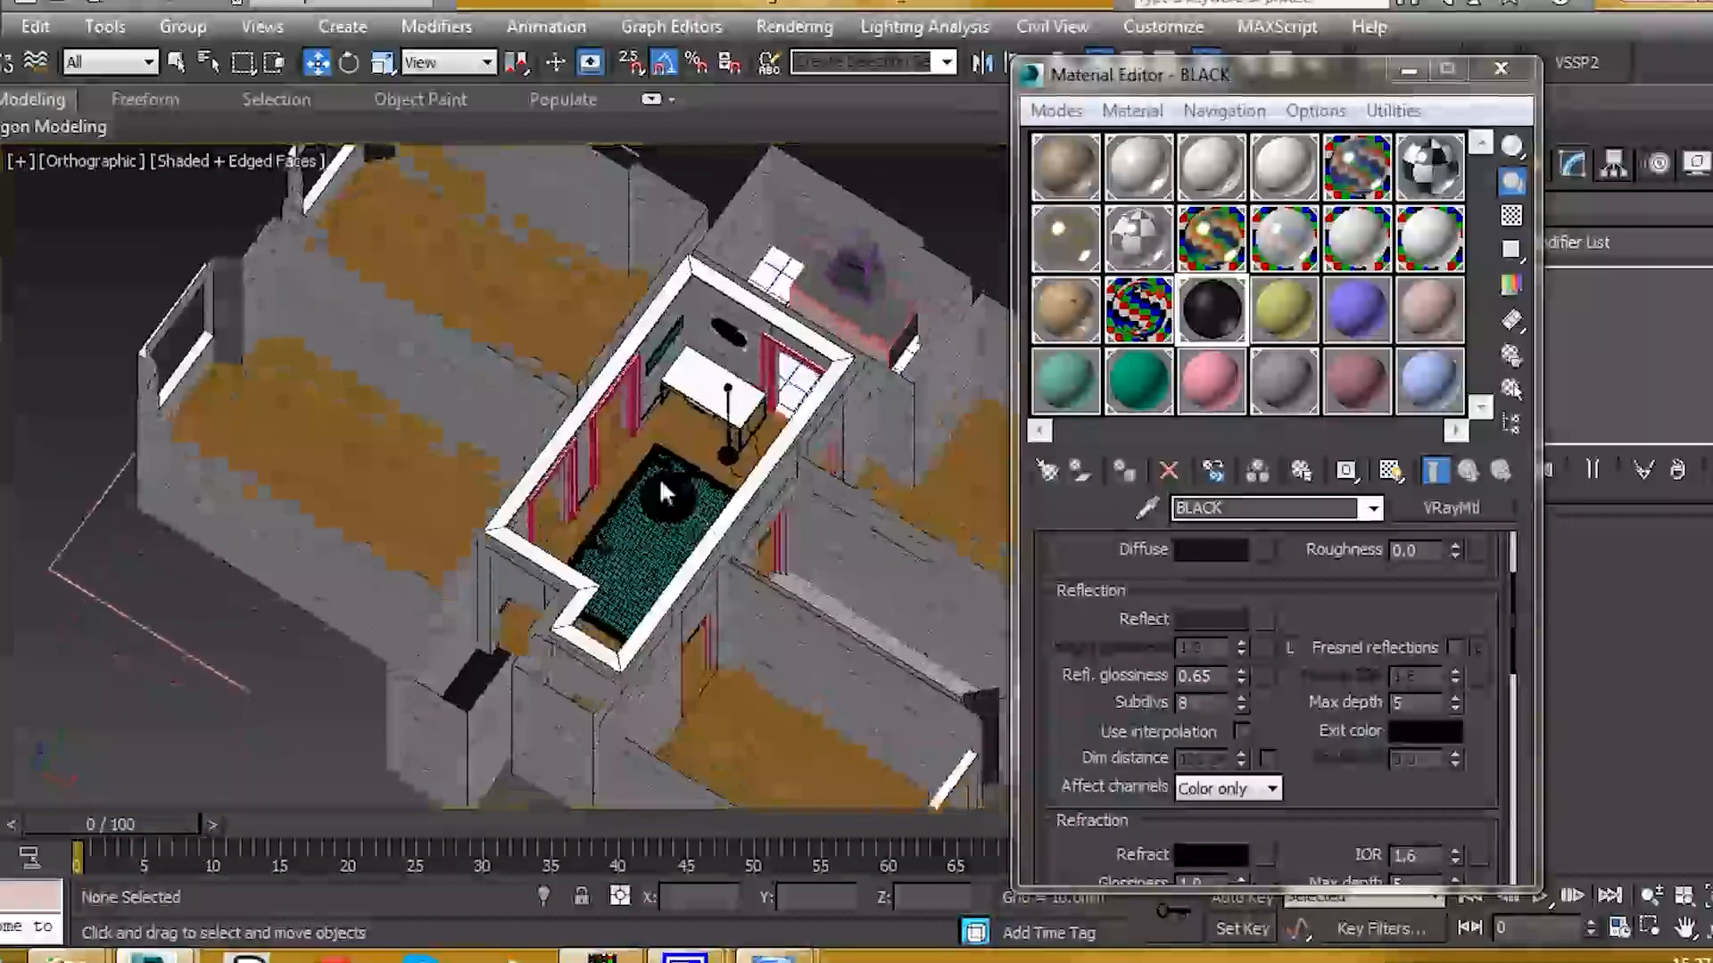
scroll(659, 477, up, 5)
scroll(644, 472, down, 5)
mouse_move(640, 478)
alt+middle_down()
mouse_move(667, 474)
mouse_move(653, 480)
alt+middle_up()
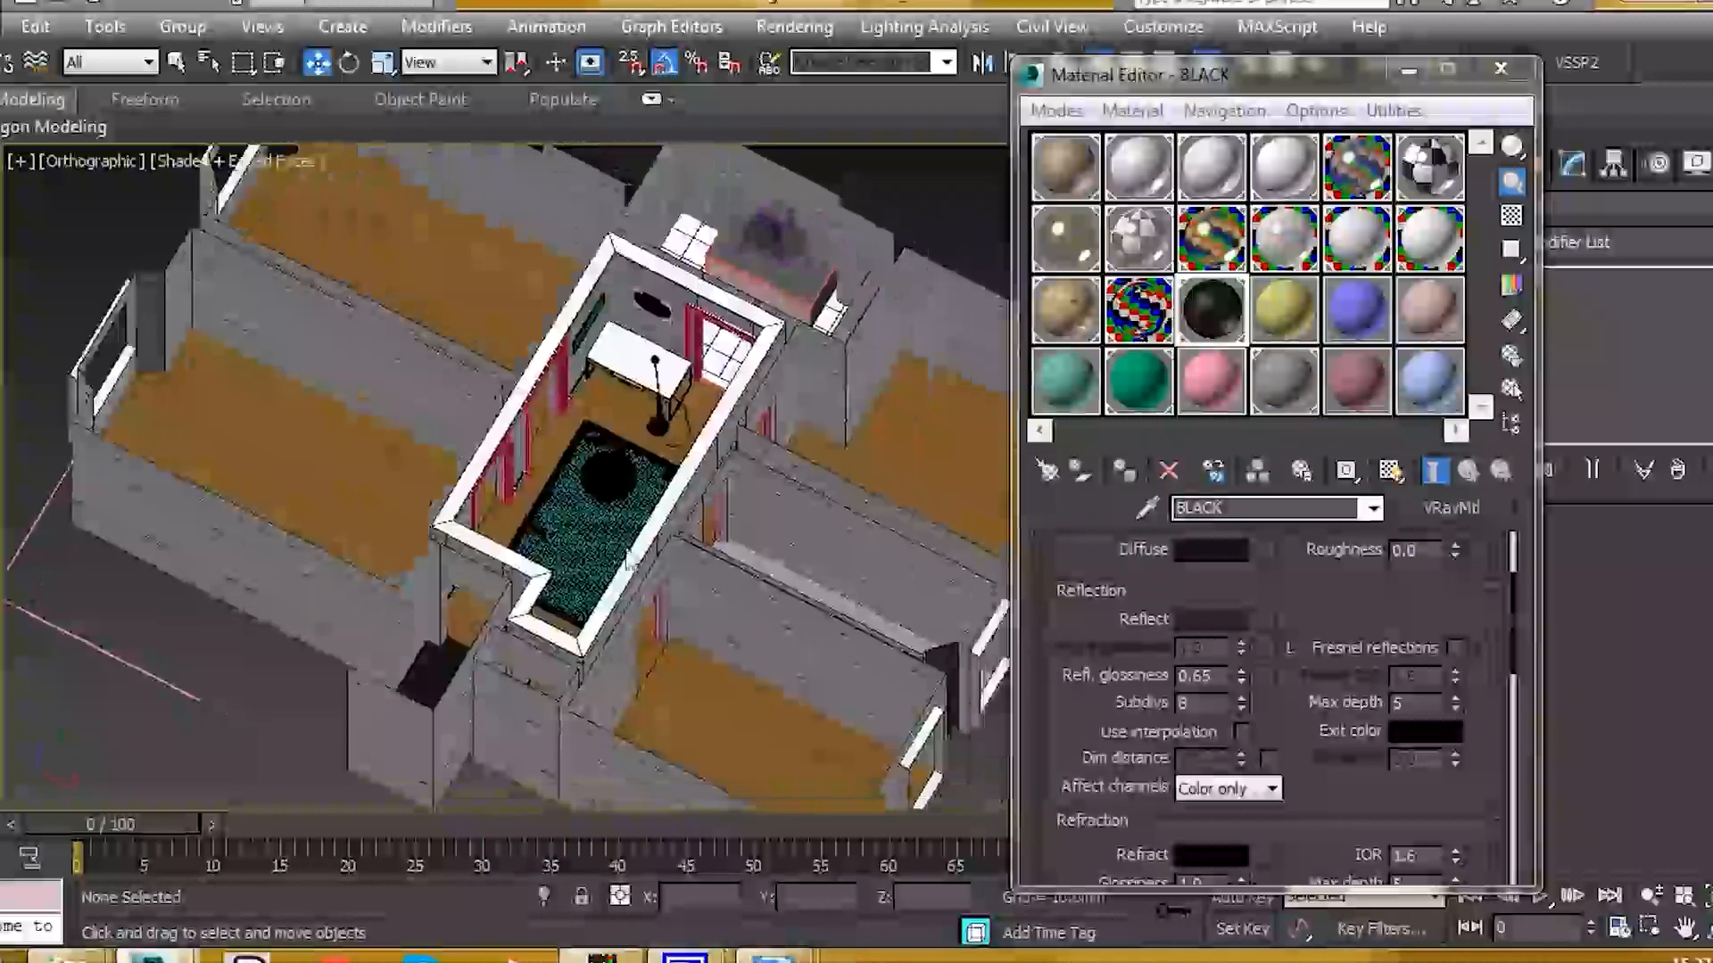